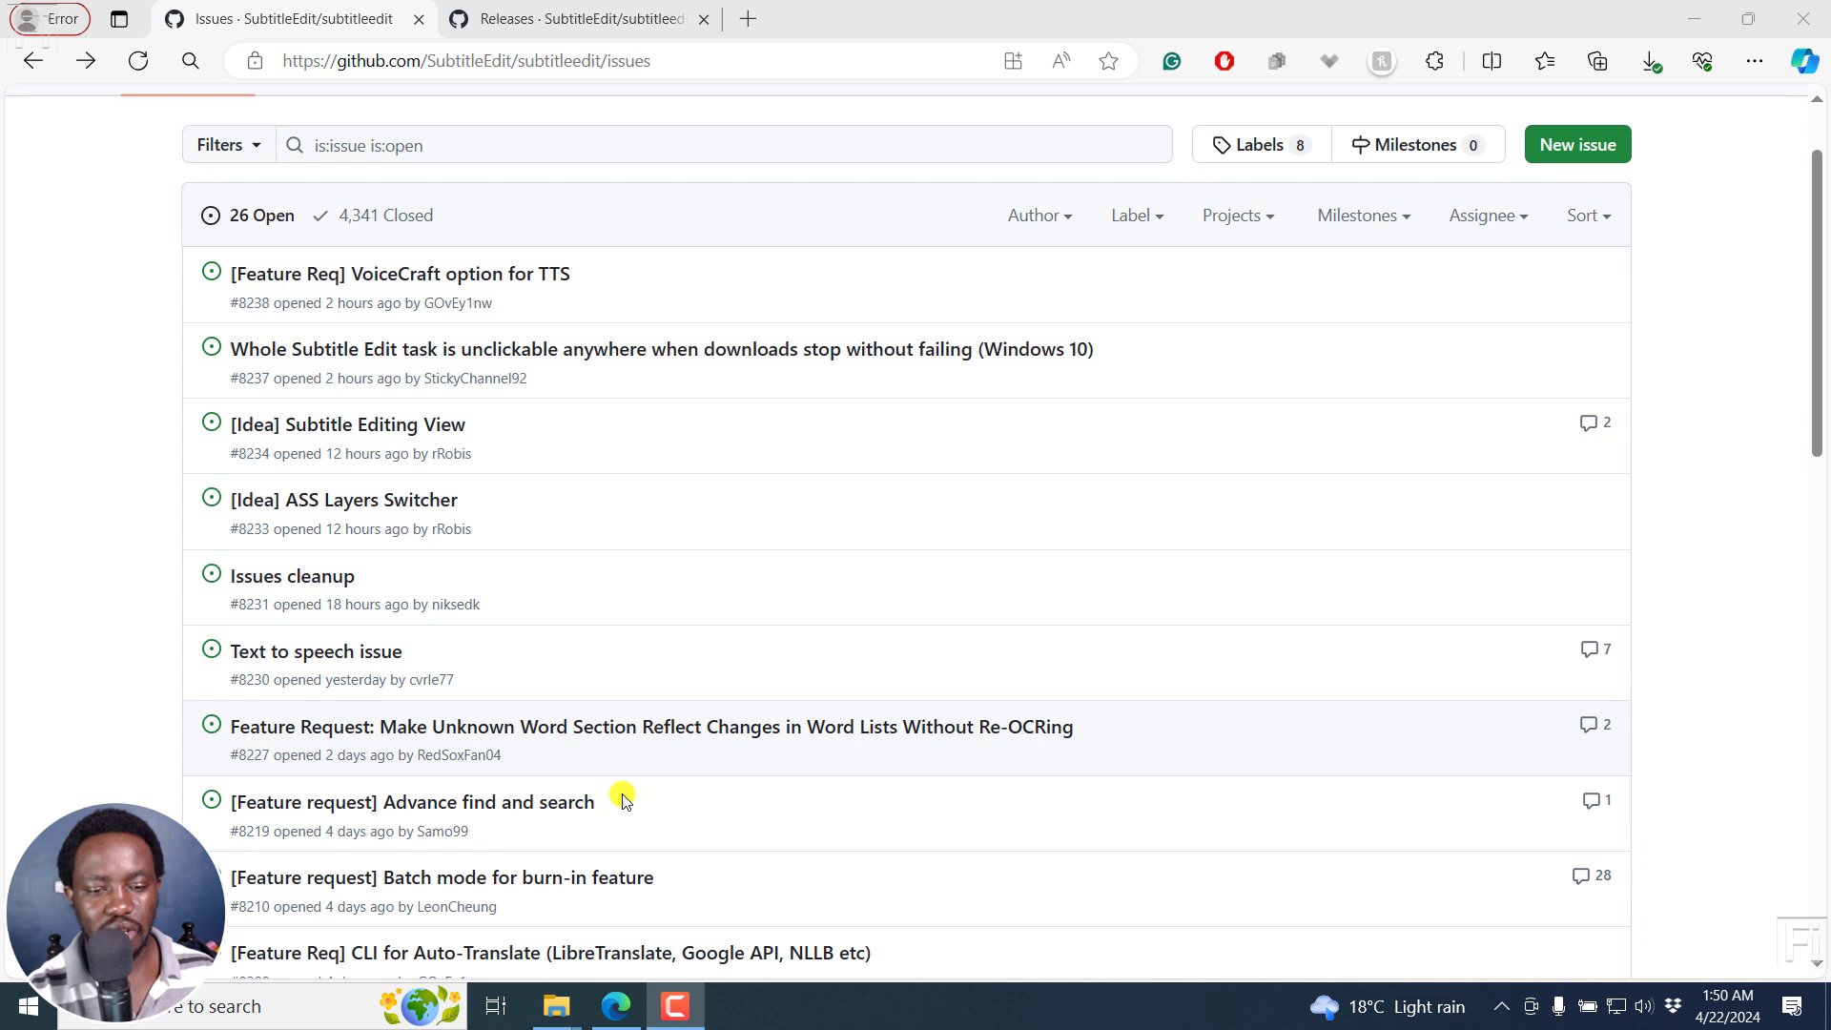
- Open issue #8210 'Batch mode for burn-in feature' and read its comments down to the latest one
mouse_move(573, 875)
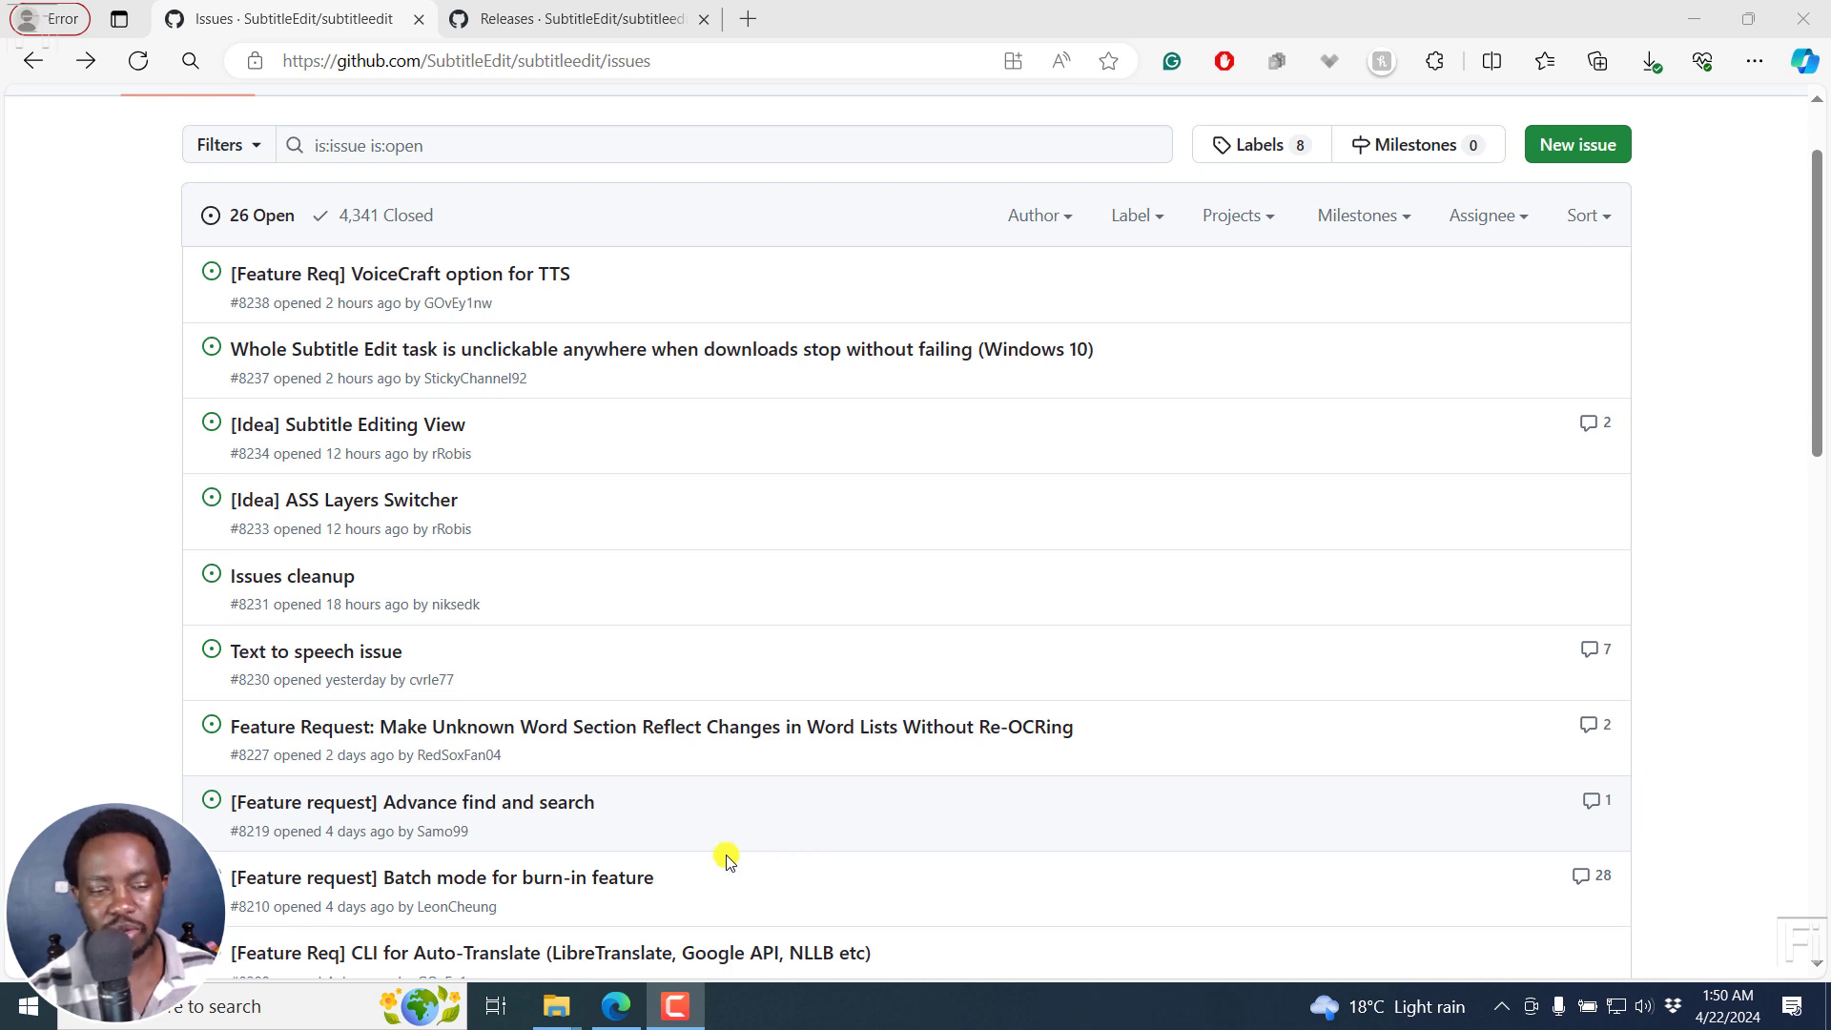
mouse_move(382, 879)
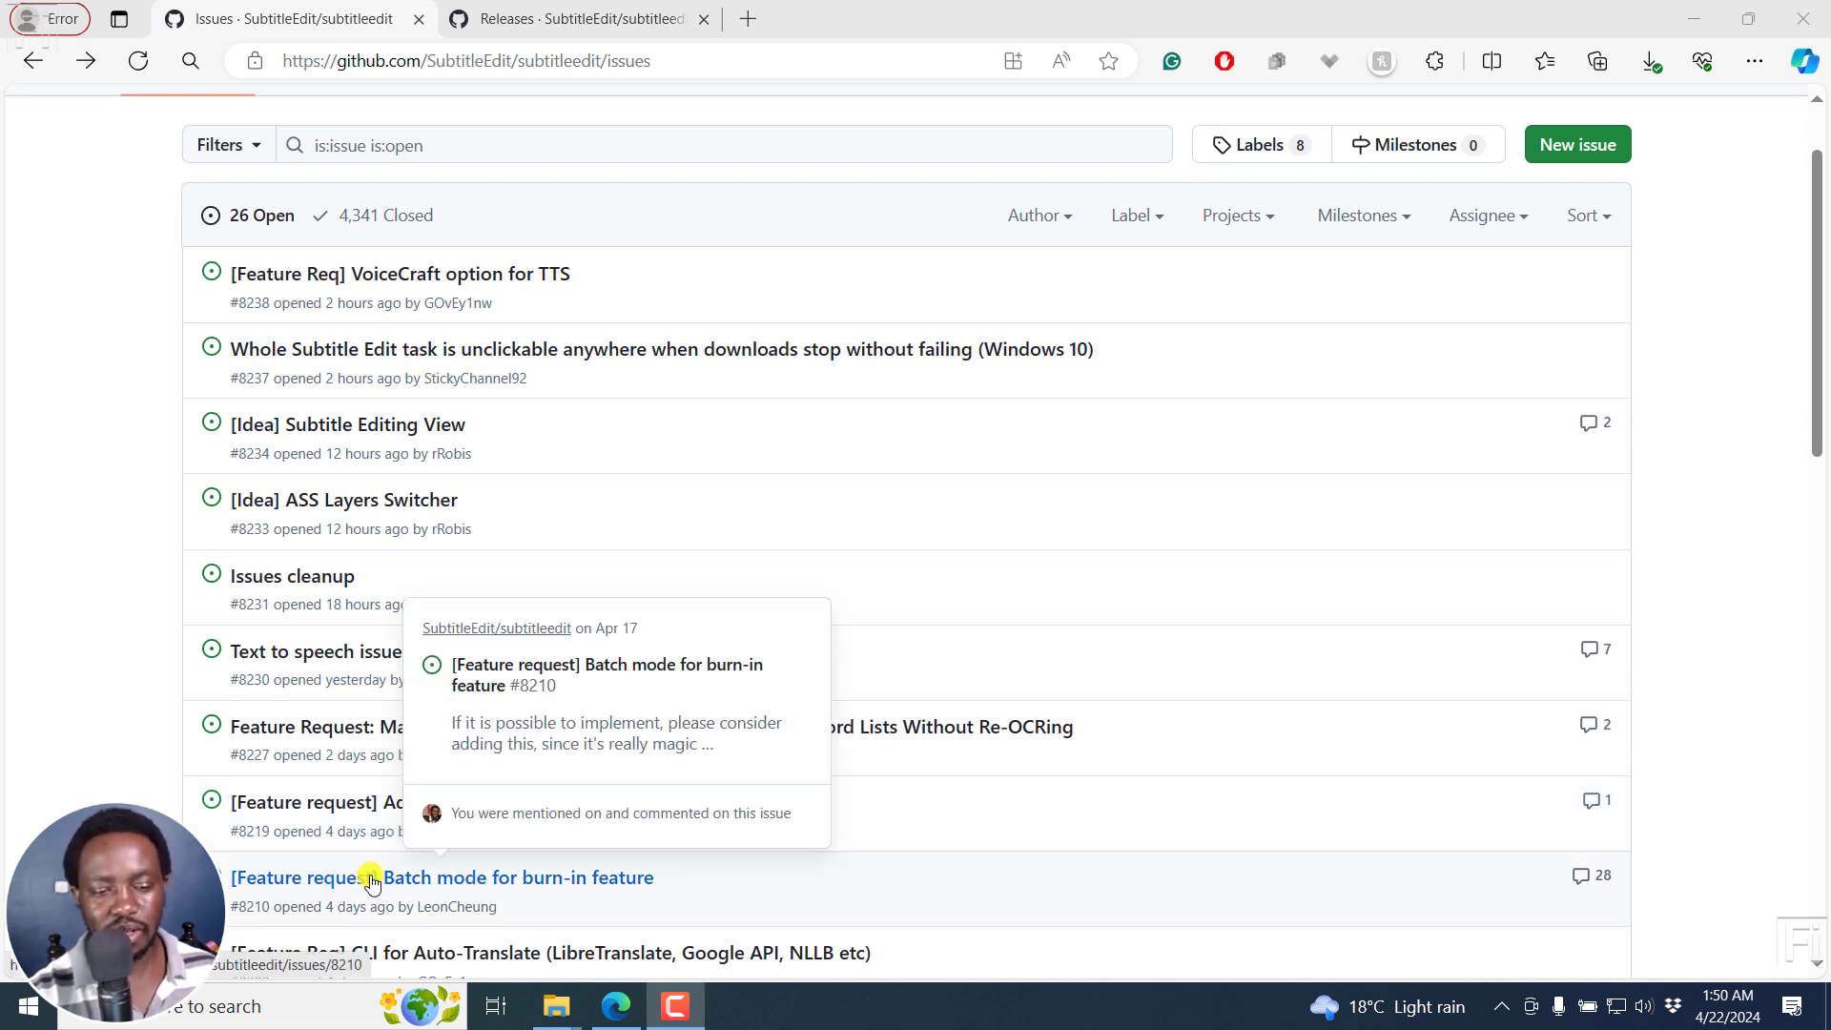
click(369, 879)
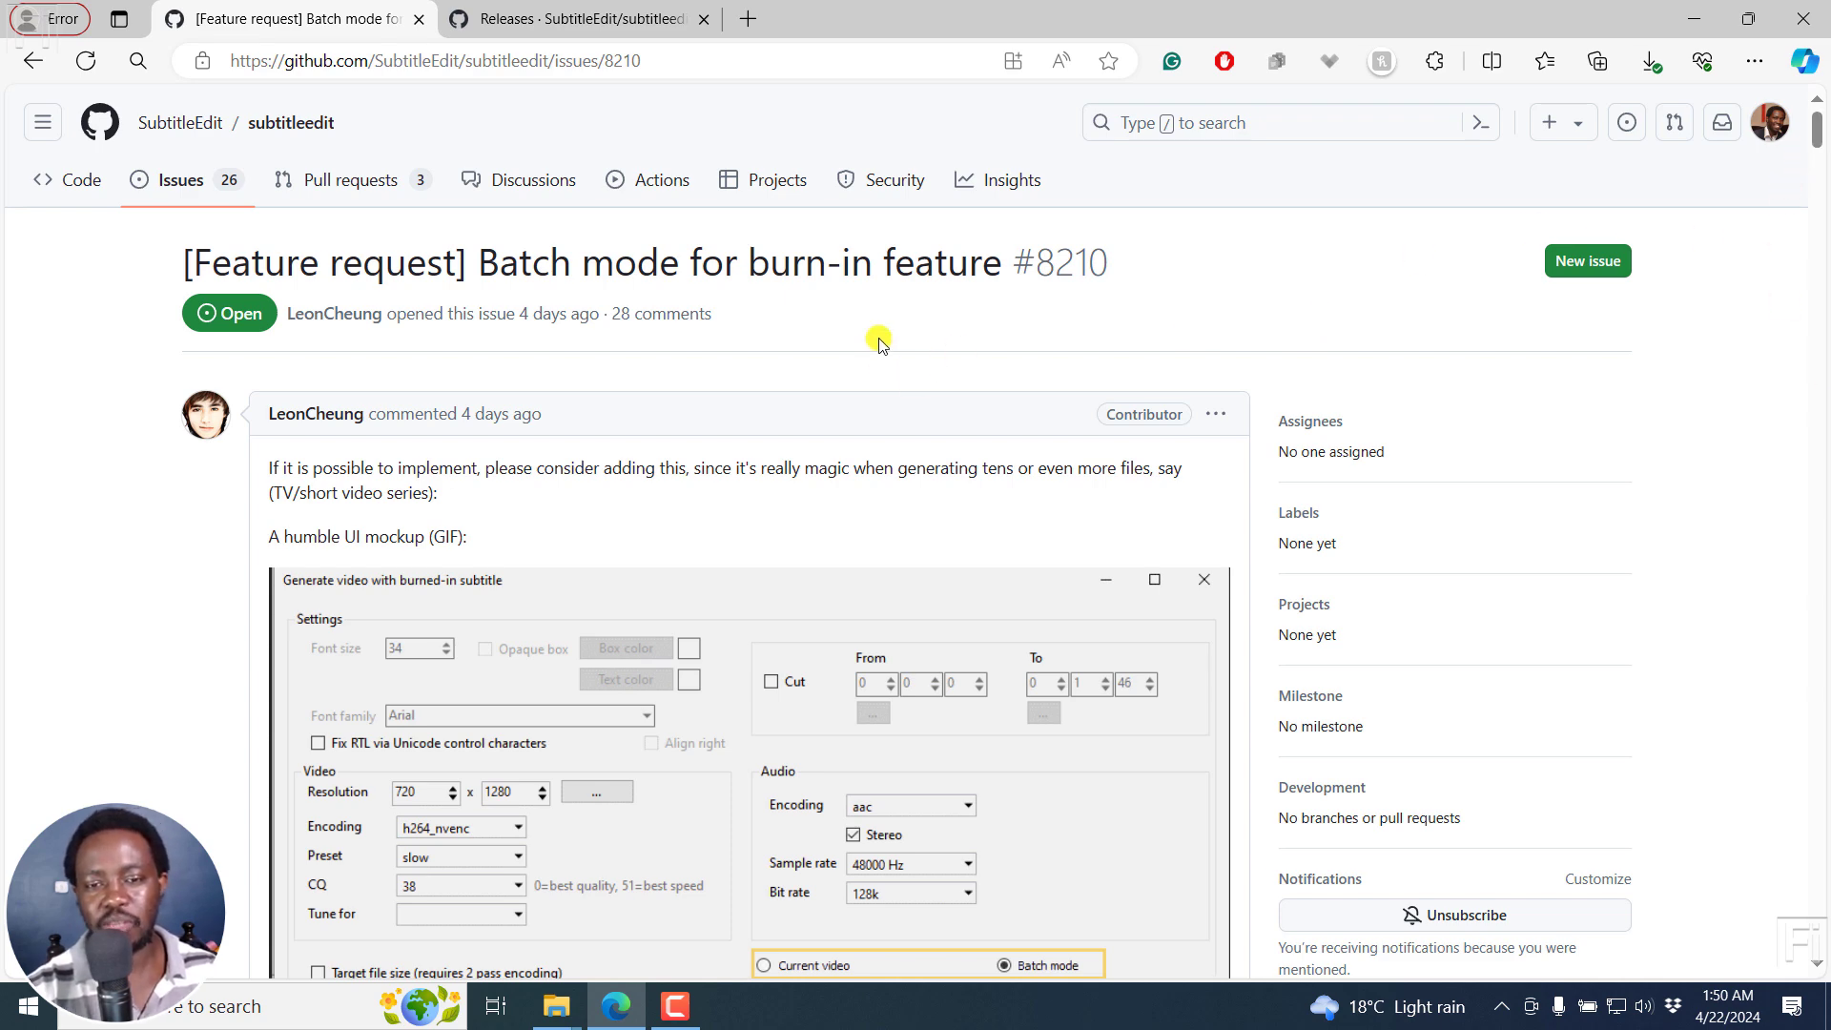
scroll(1823, 155, down, 10)
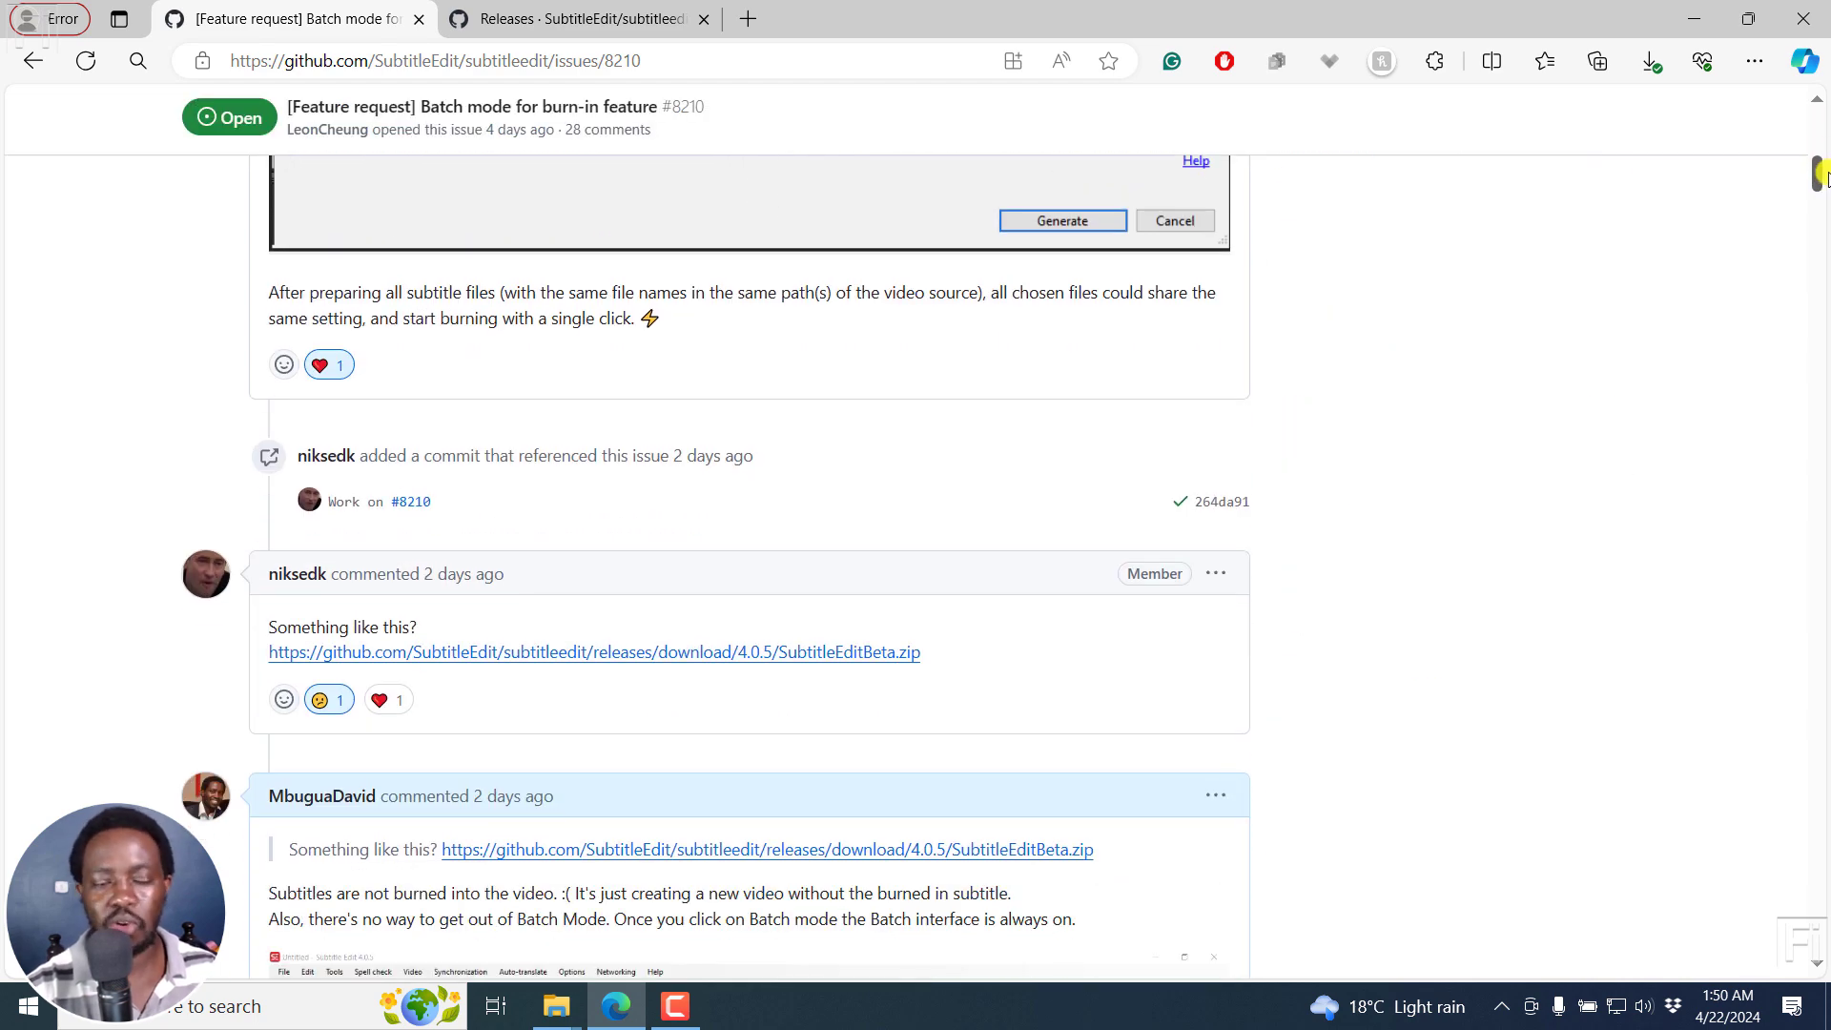
scroll(1823, 176, down, 5)
scroll(1824, 176, up, 2)
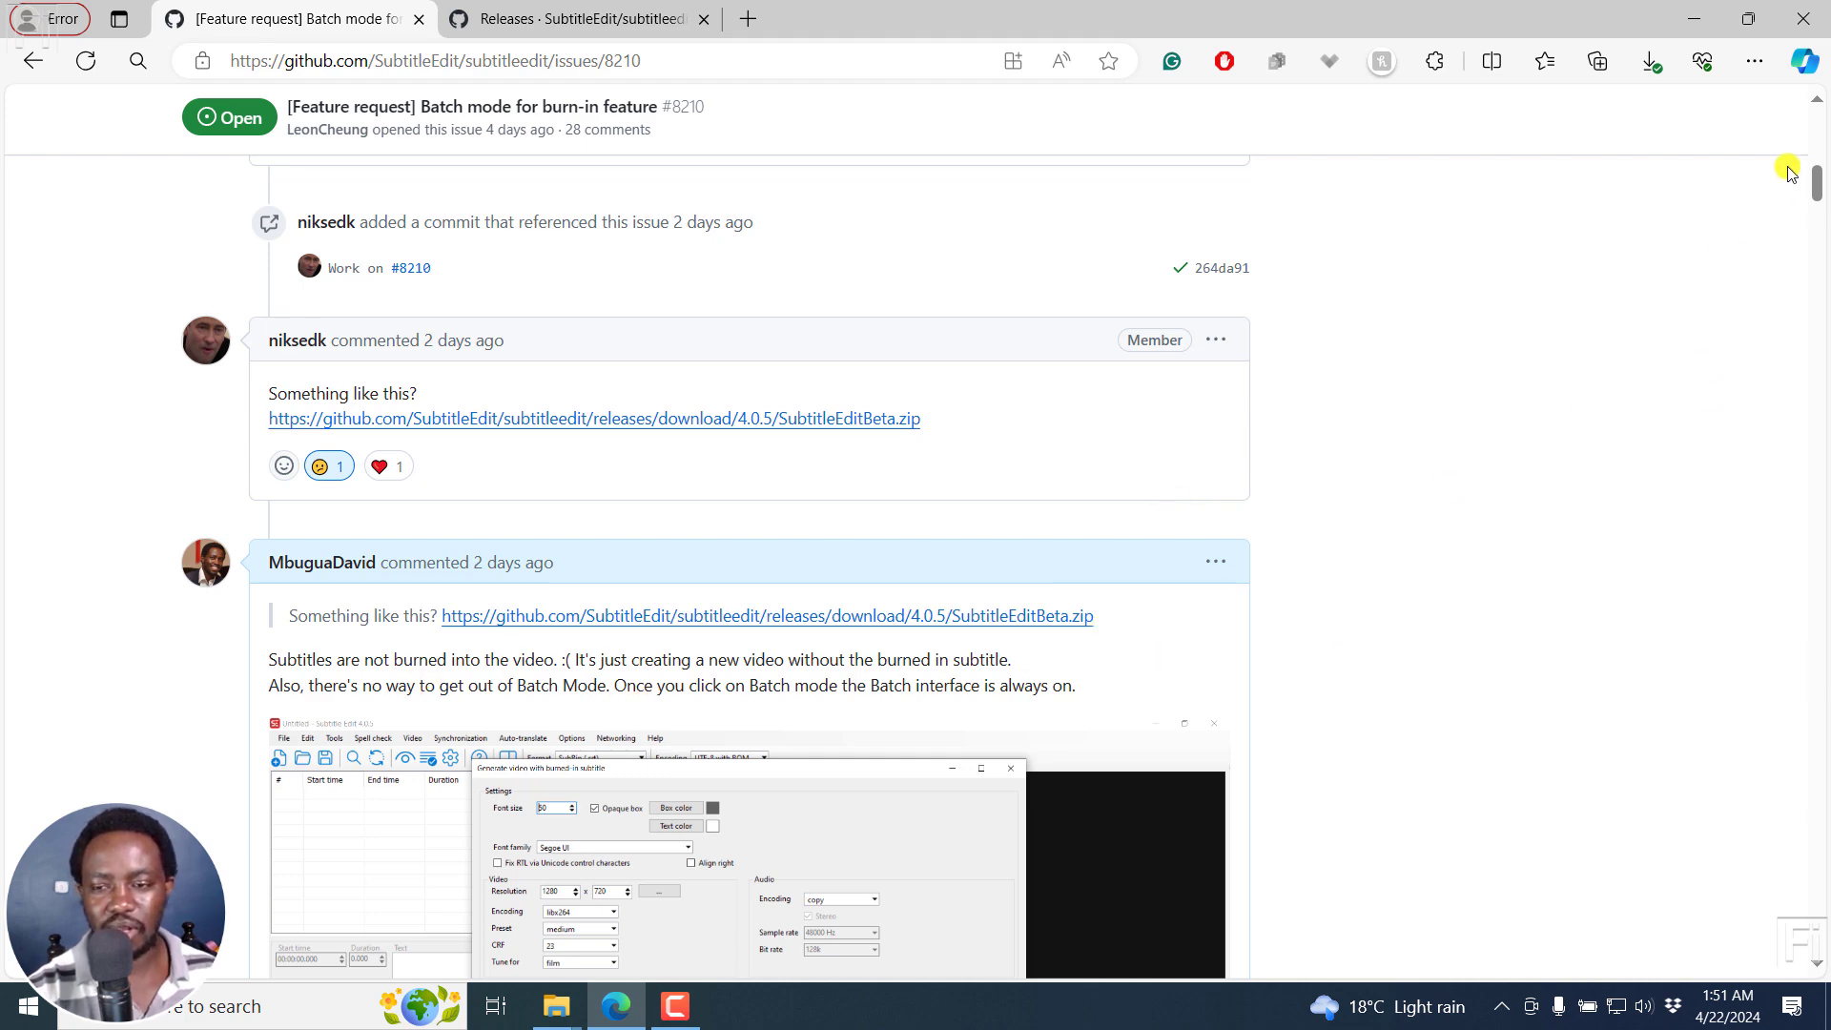
drag(1816, 180, 1823, 381)
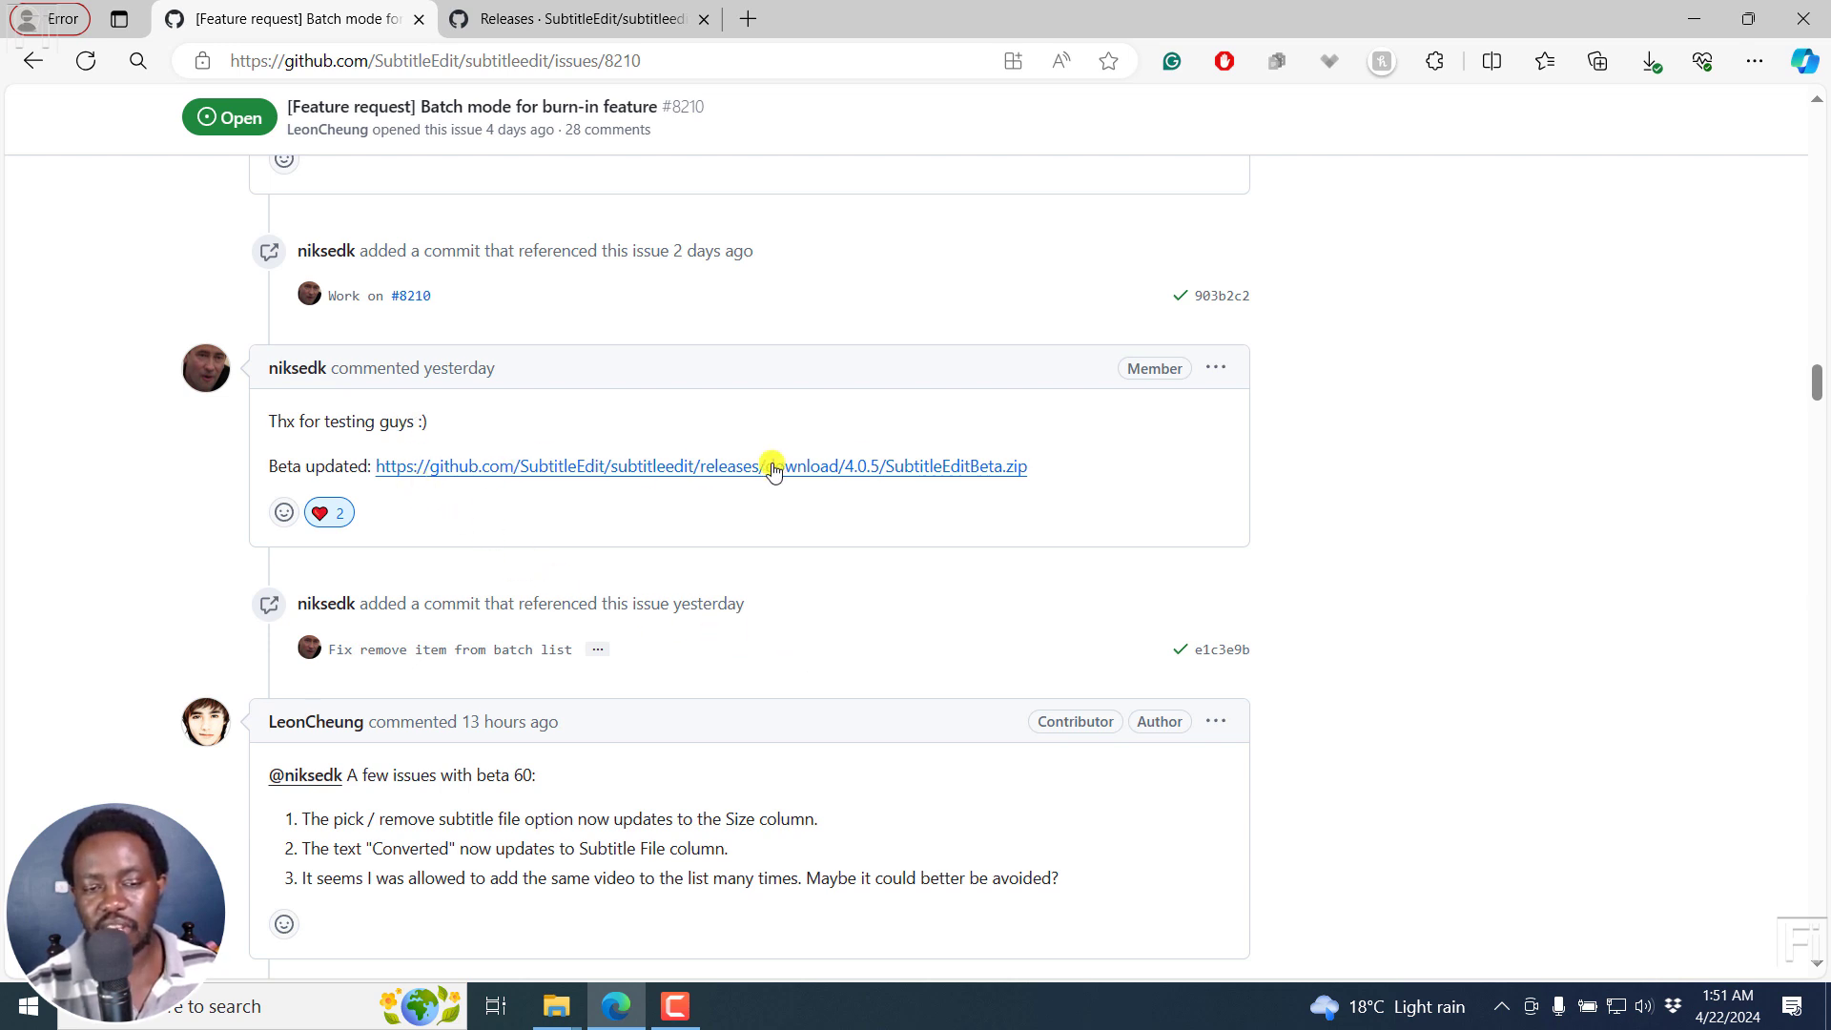
drag(1817, 387, 1818, 444)
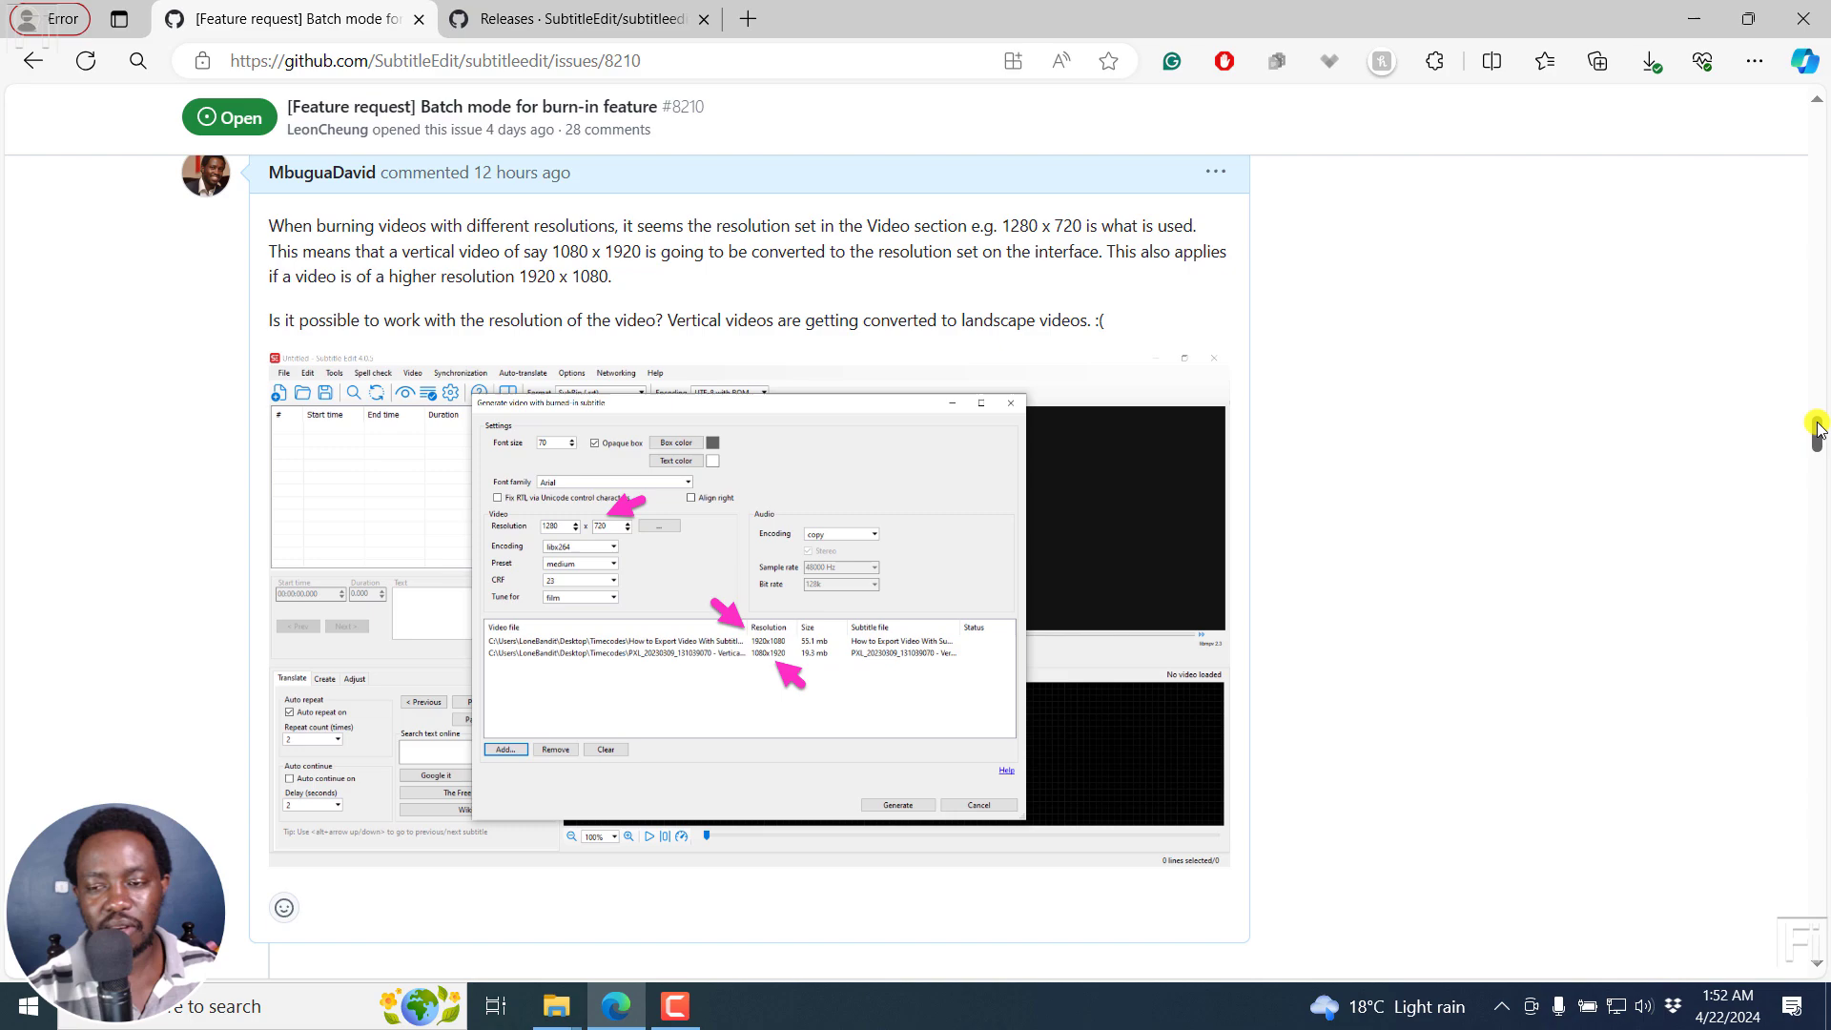
drag(1817, 429, 1812, 930)
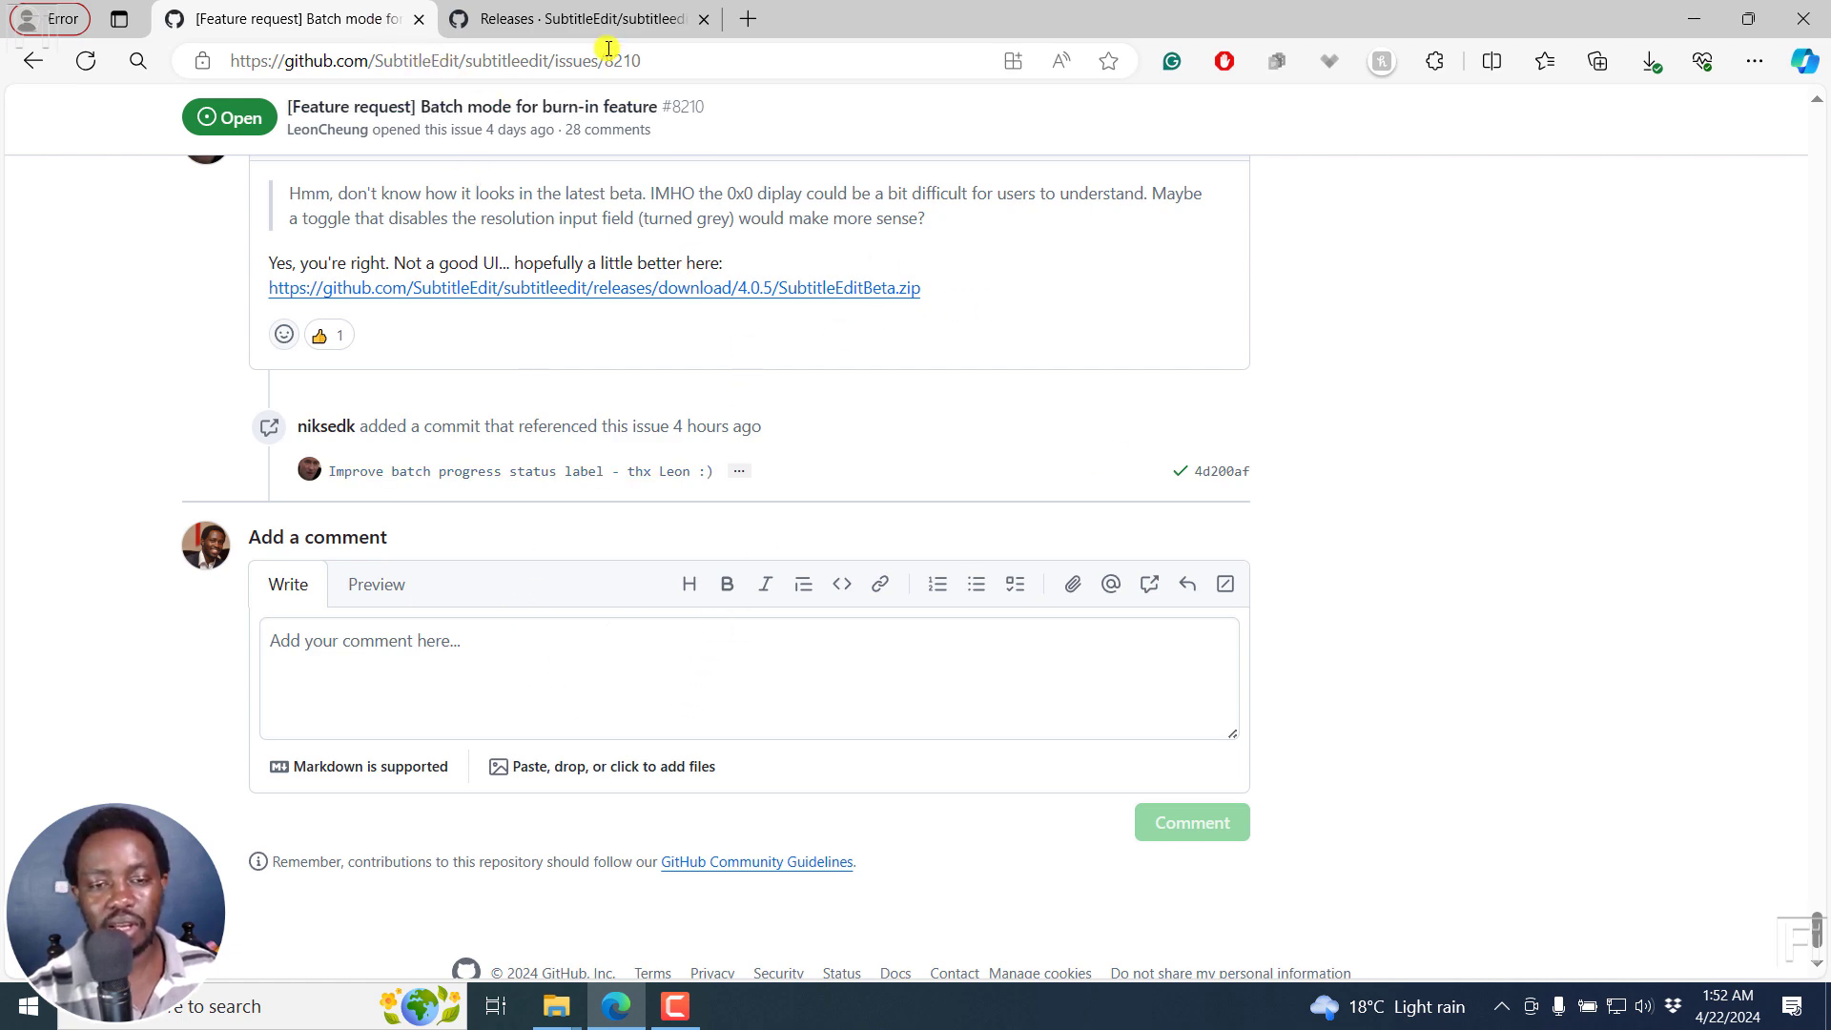
- Review the 4.0.5 release assets, including SubtitleEditBeta.zip, then bring up the Downloads folder window
click(577, 19)
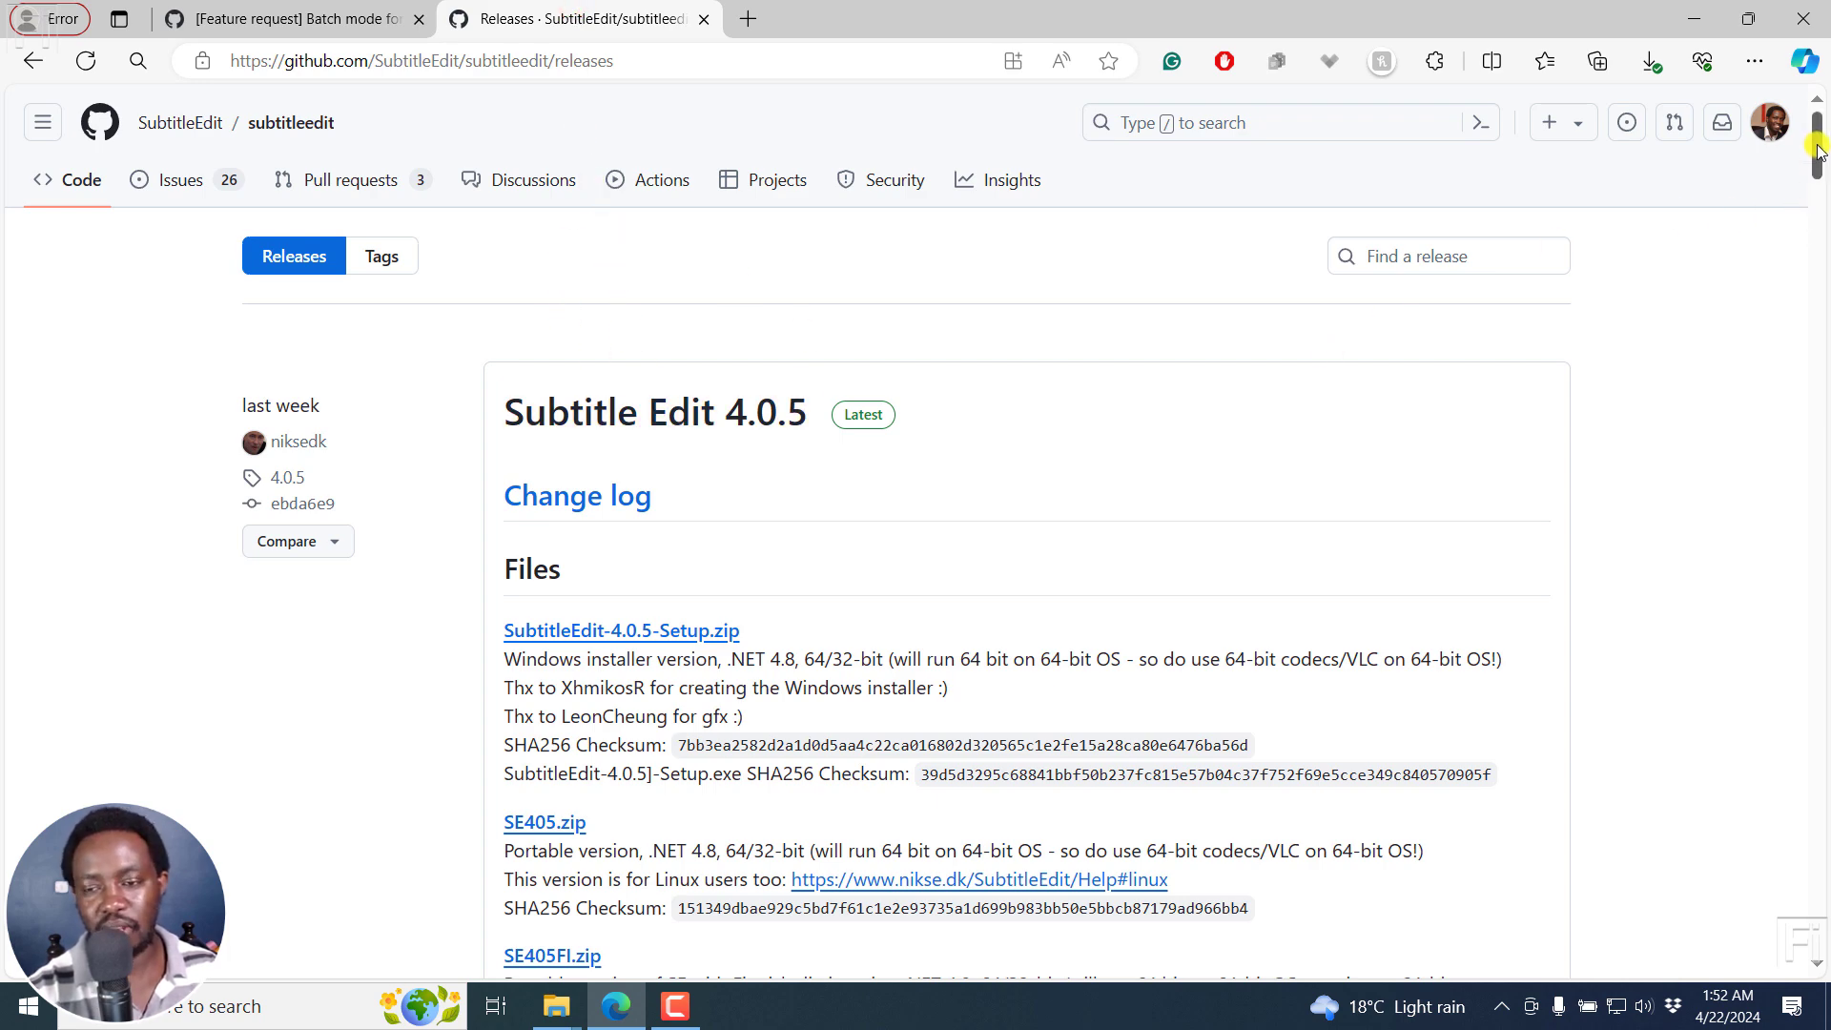
scroll(895, 372, down, 10)
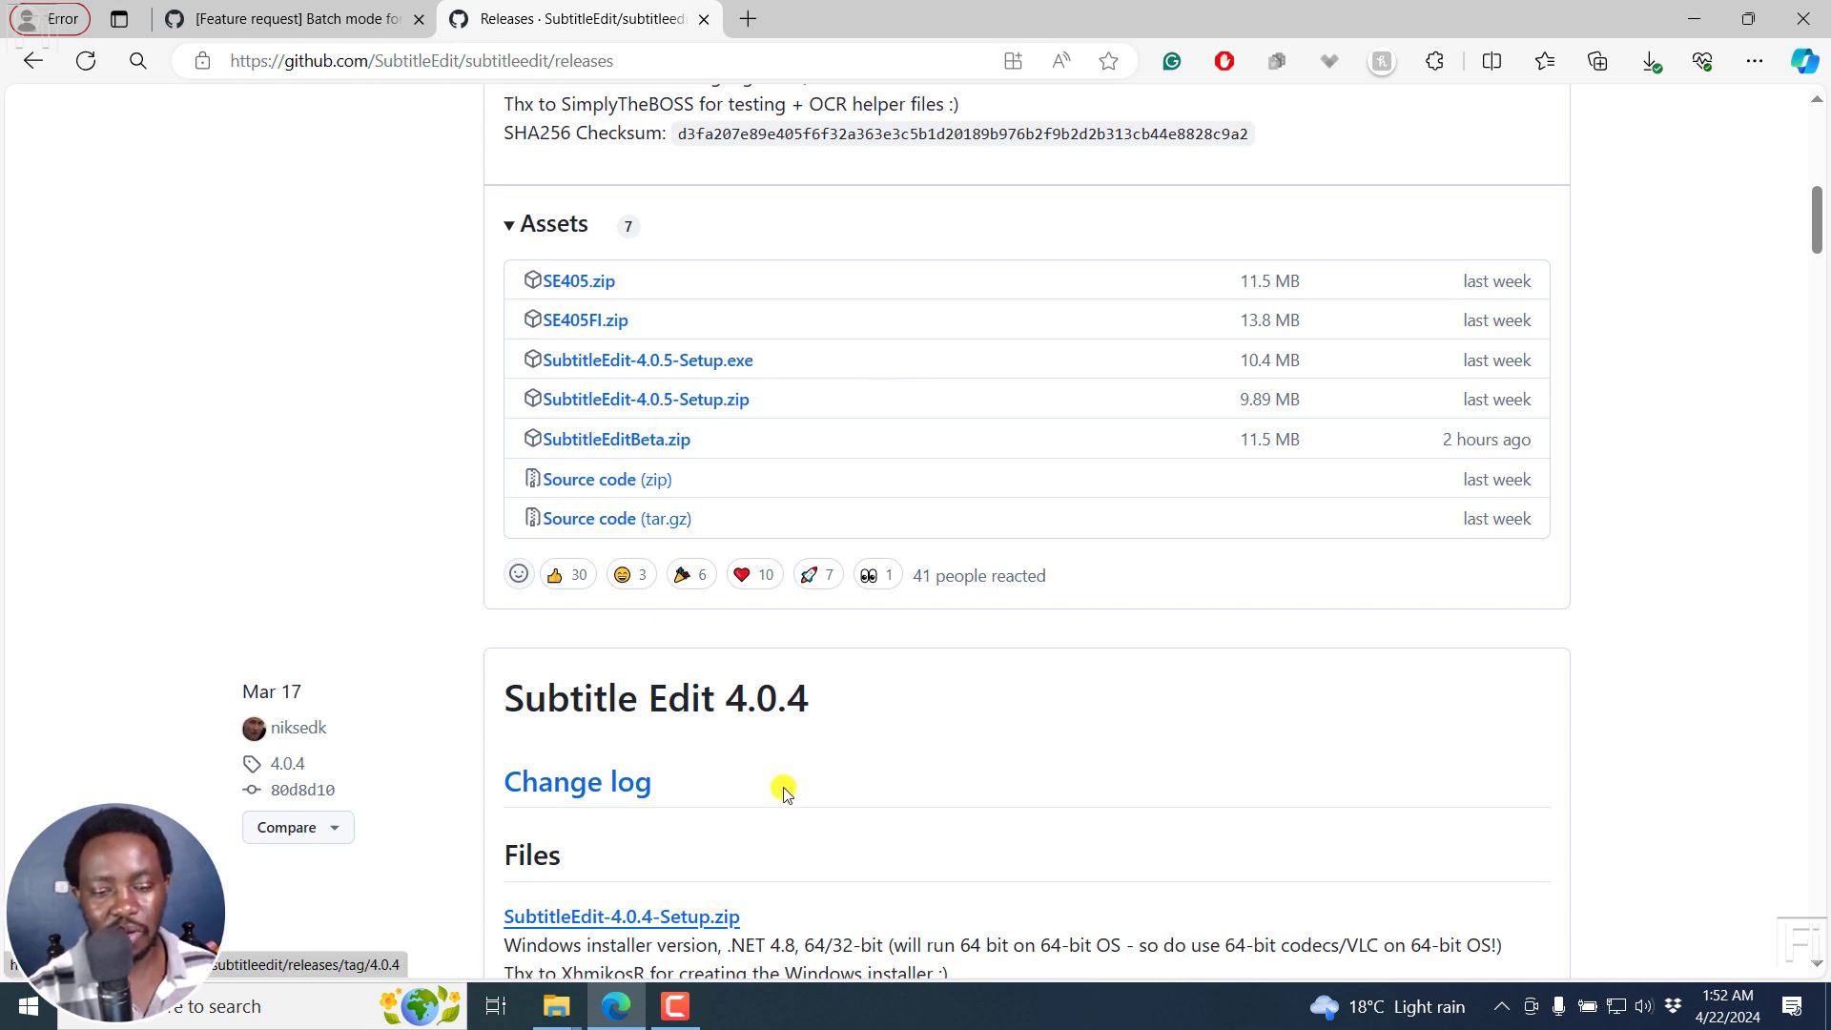
click(562, 1018)
click(441, 940)
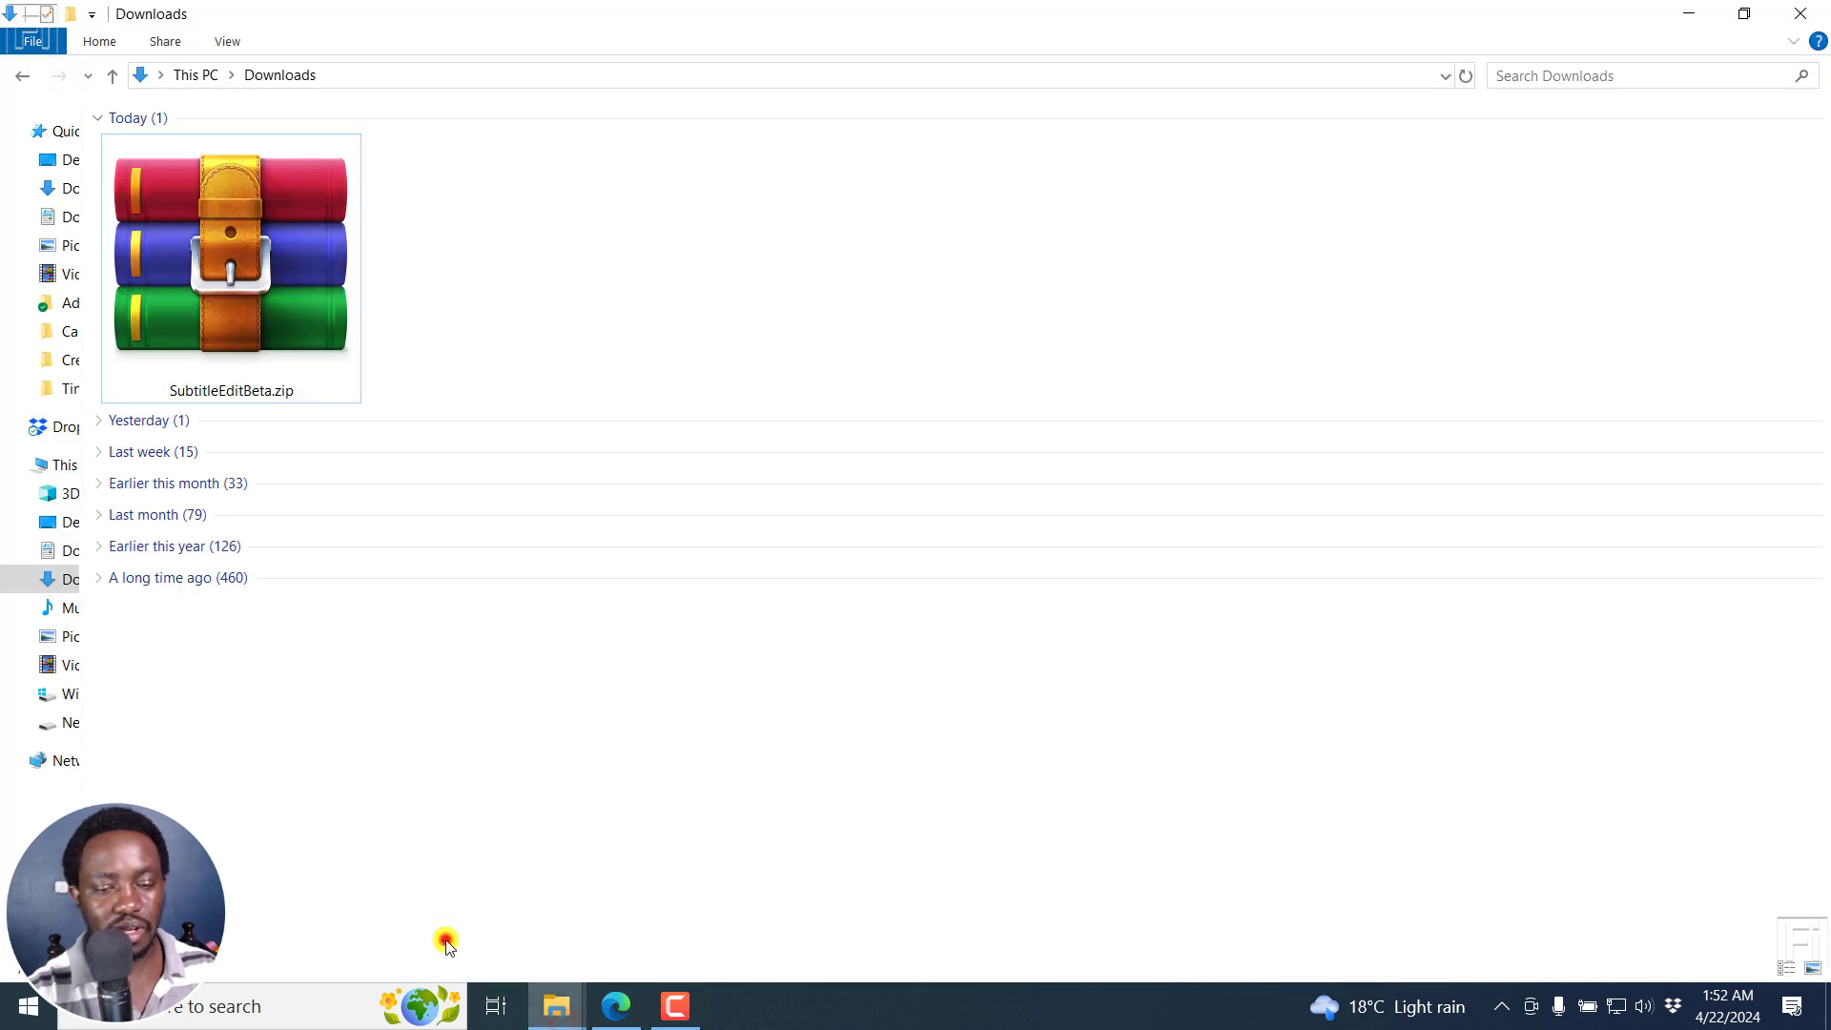
- Create New folder (3) in Downloads, move SubtitleEditBeta.zip into it, and open it
right_click(560, 254)
click(658, 603)
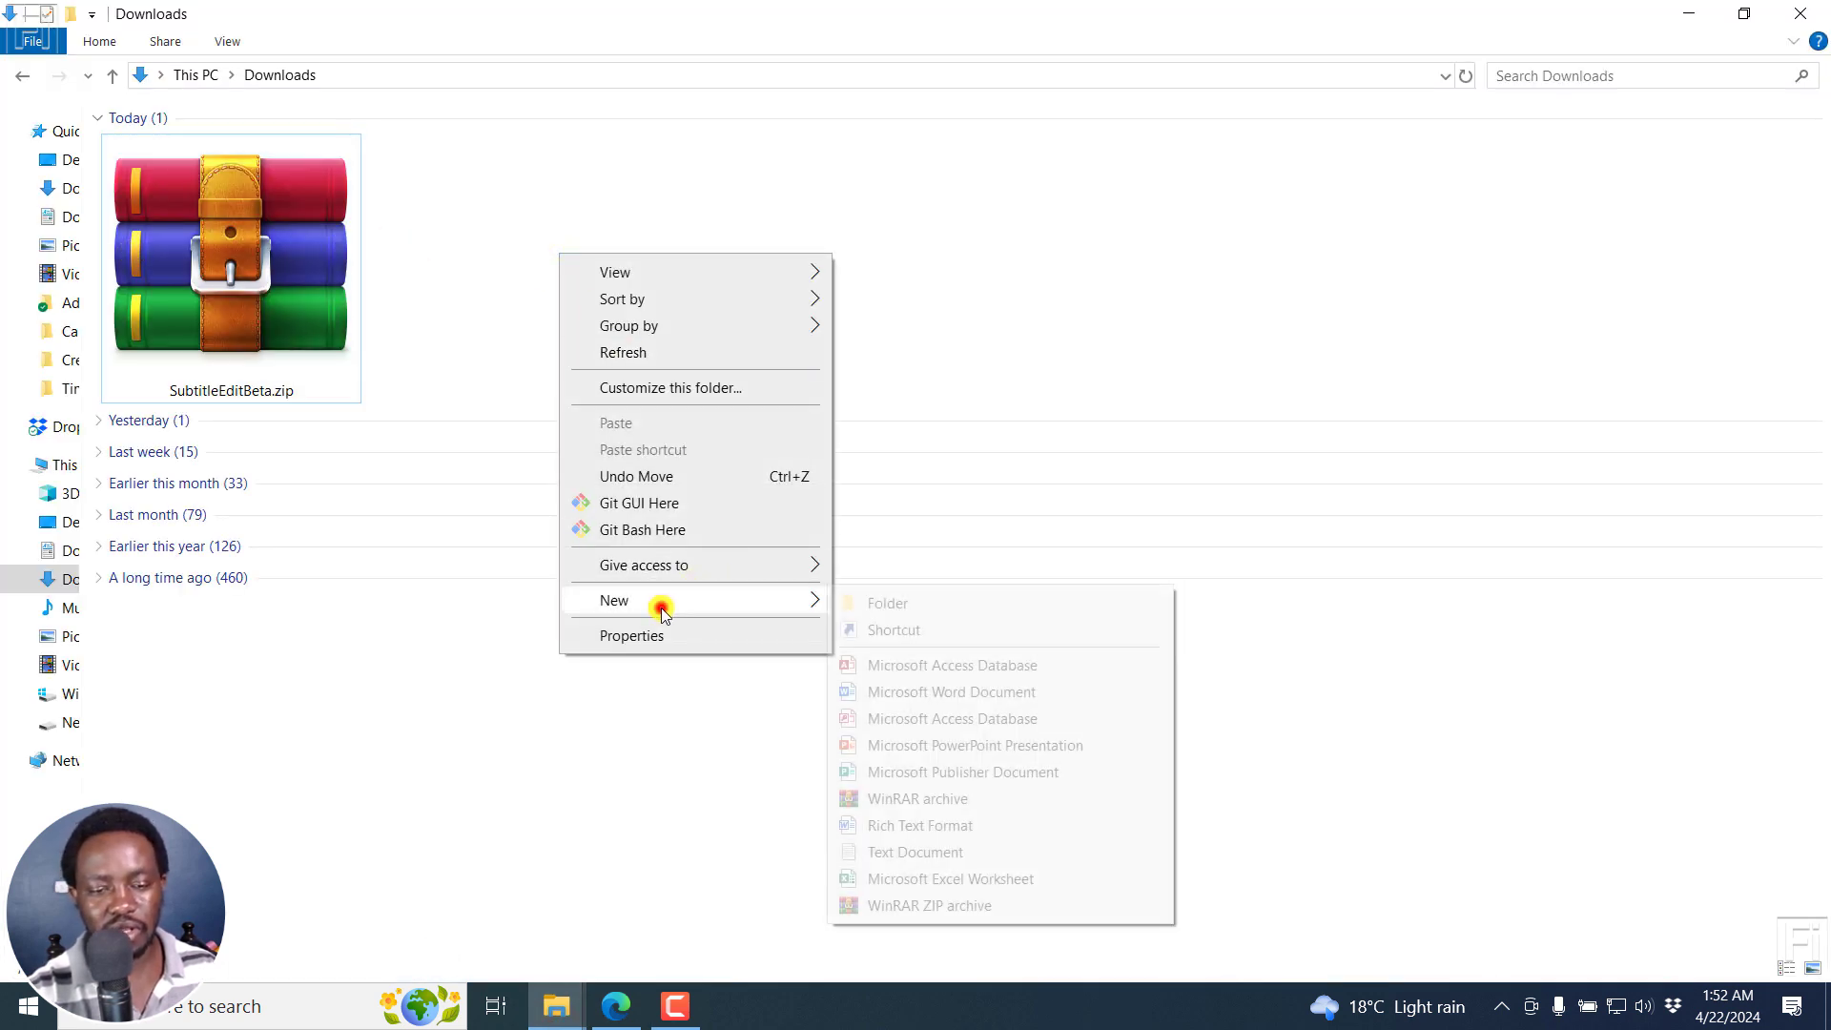
click(887, 598)
drag(263, 222, 483, 250)
double_click(260, 267)
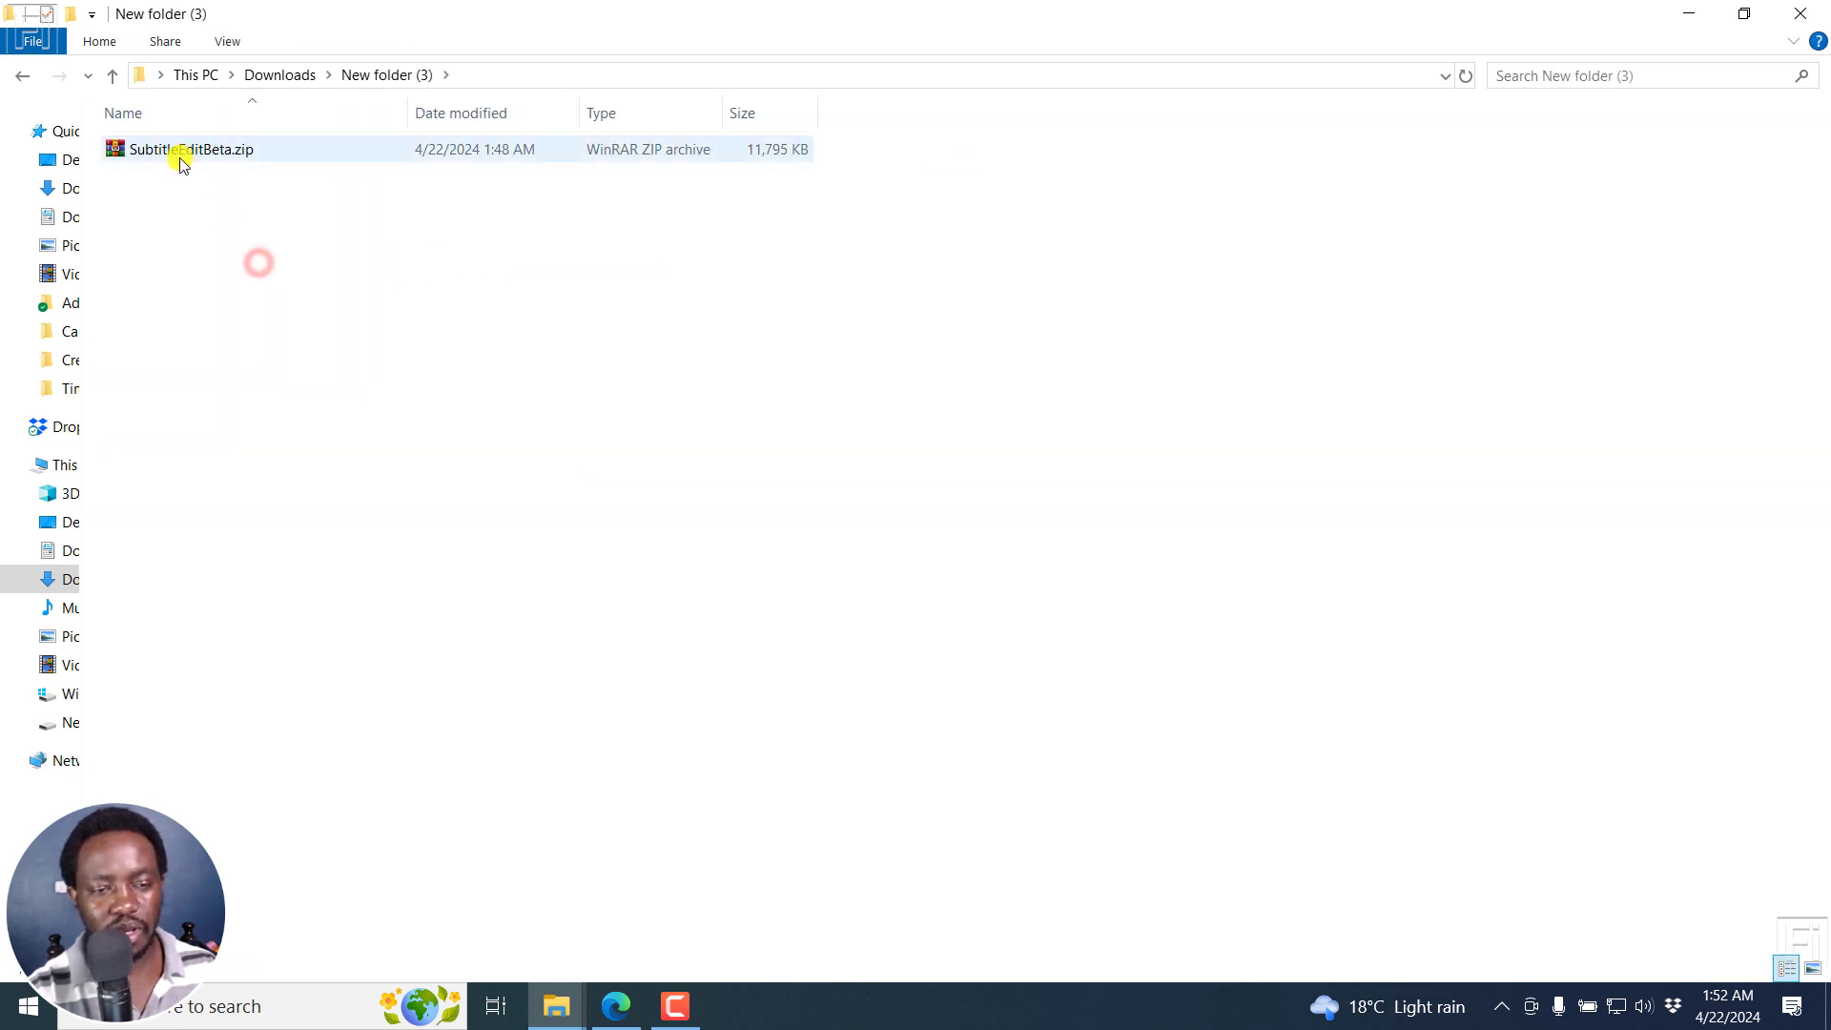
- Extract SubtitleEditBeta.zip in place, then permanently delete the zip archive
right_click(181, 156)
click(255, 282)
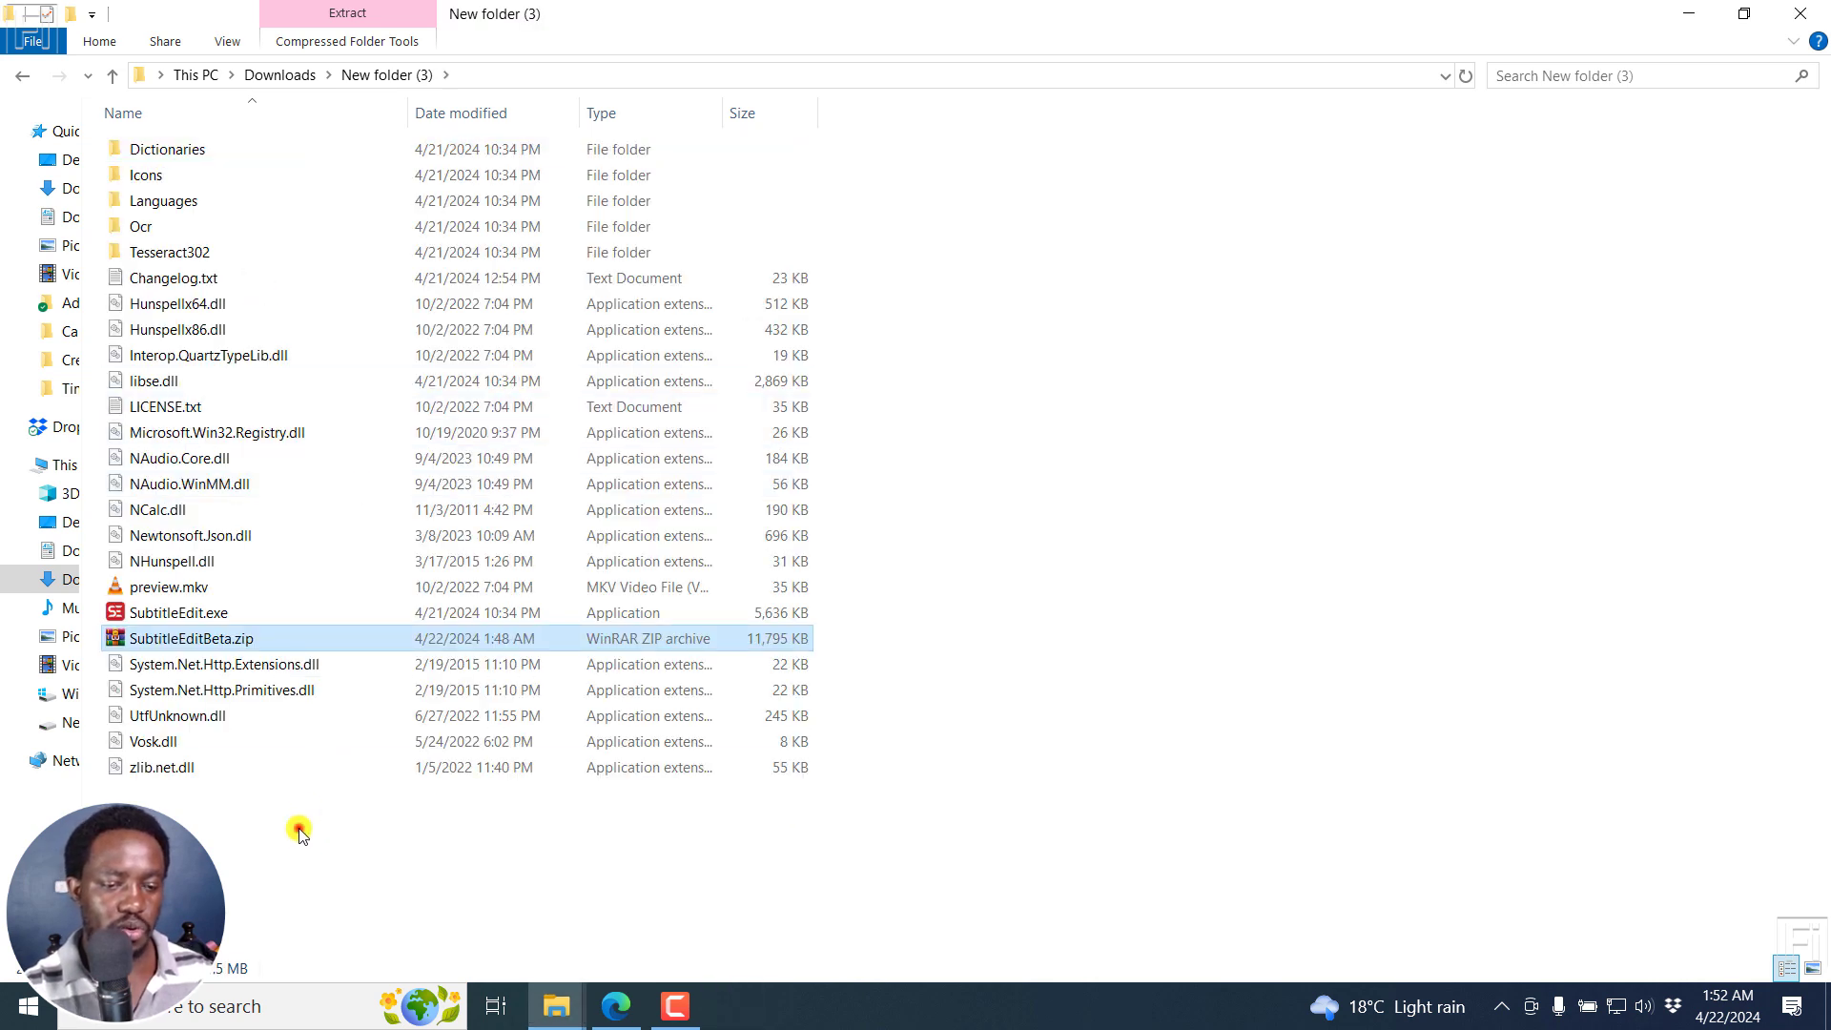
click(297, 828)
click(205, 641)
key(shift+Delete)
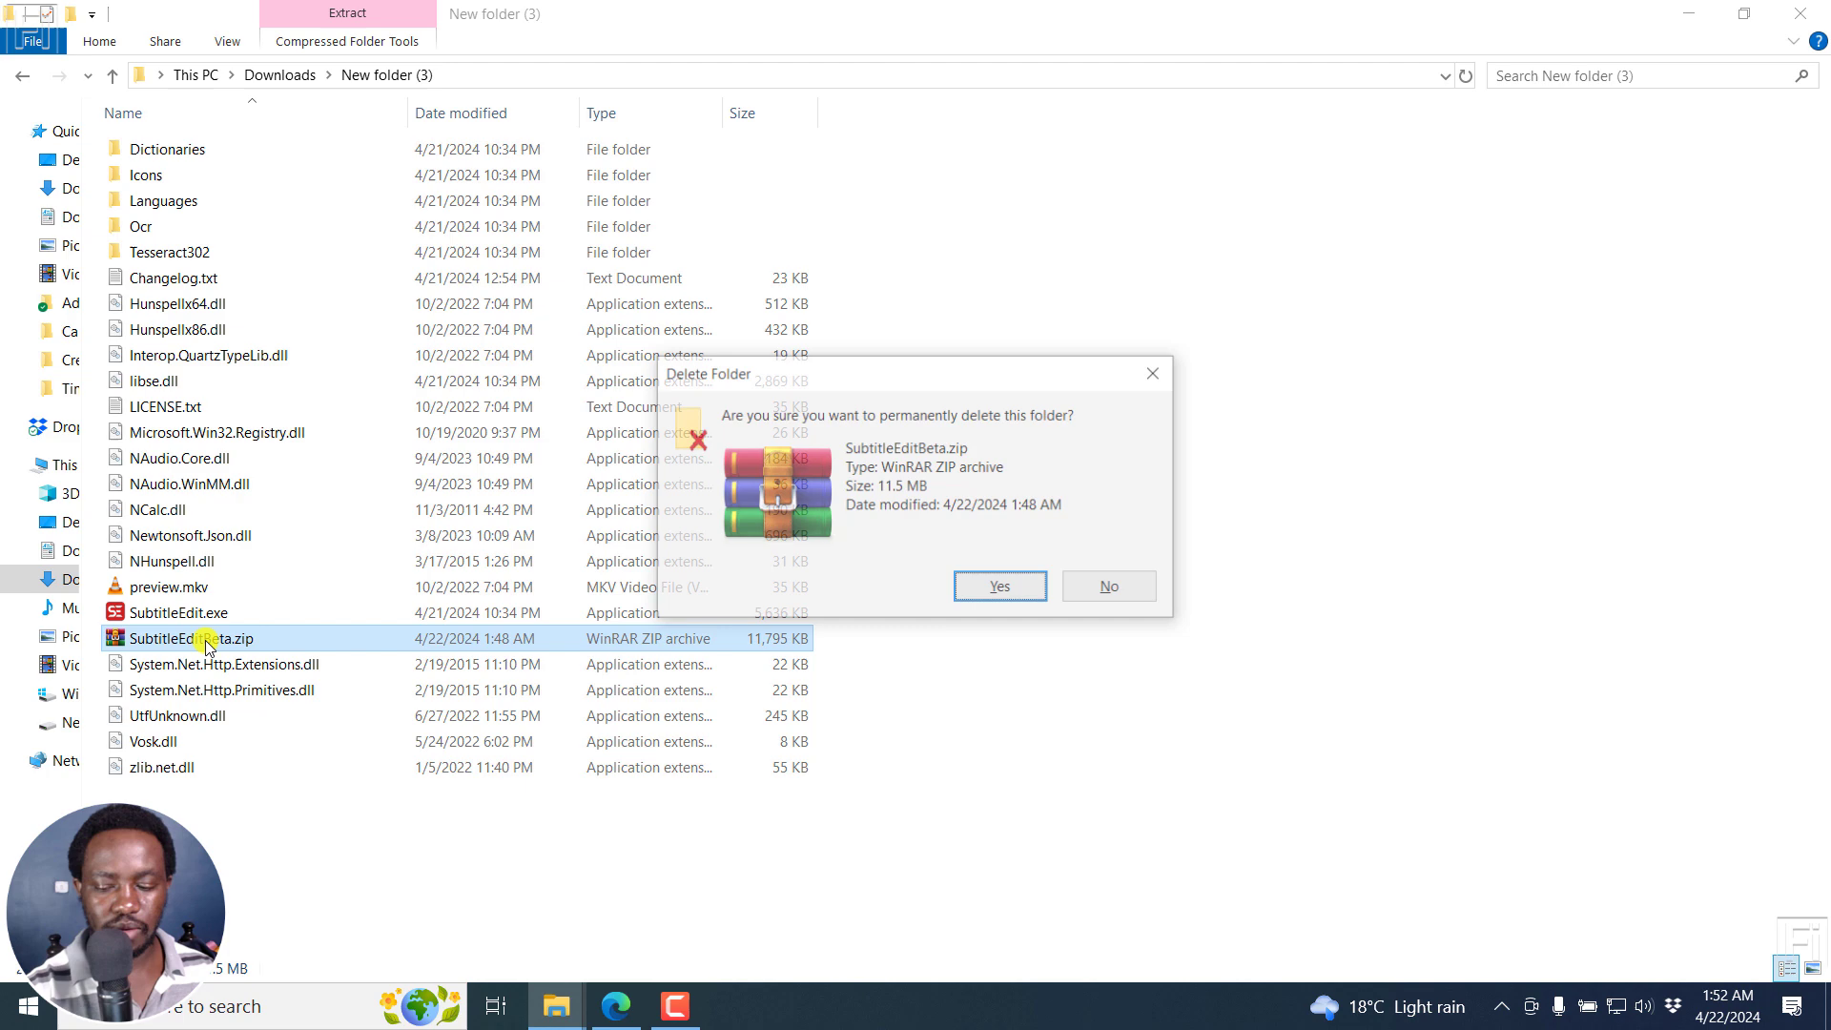
key(Return)
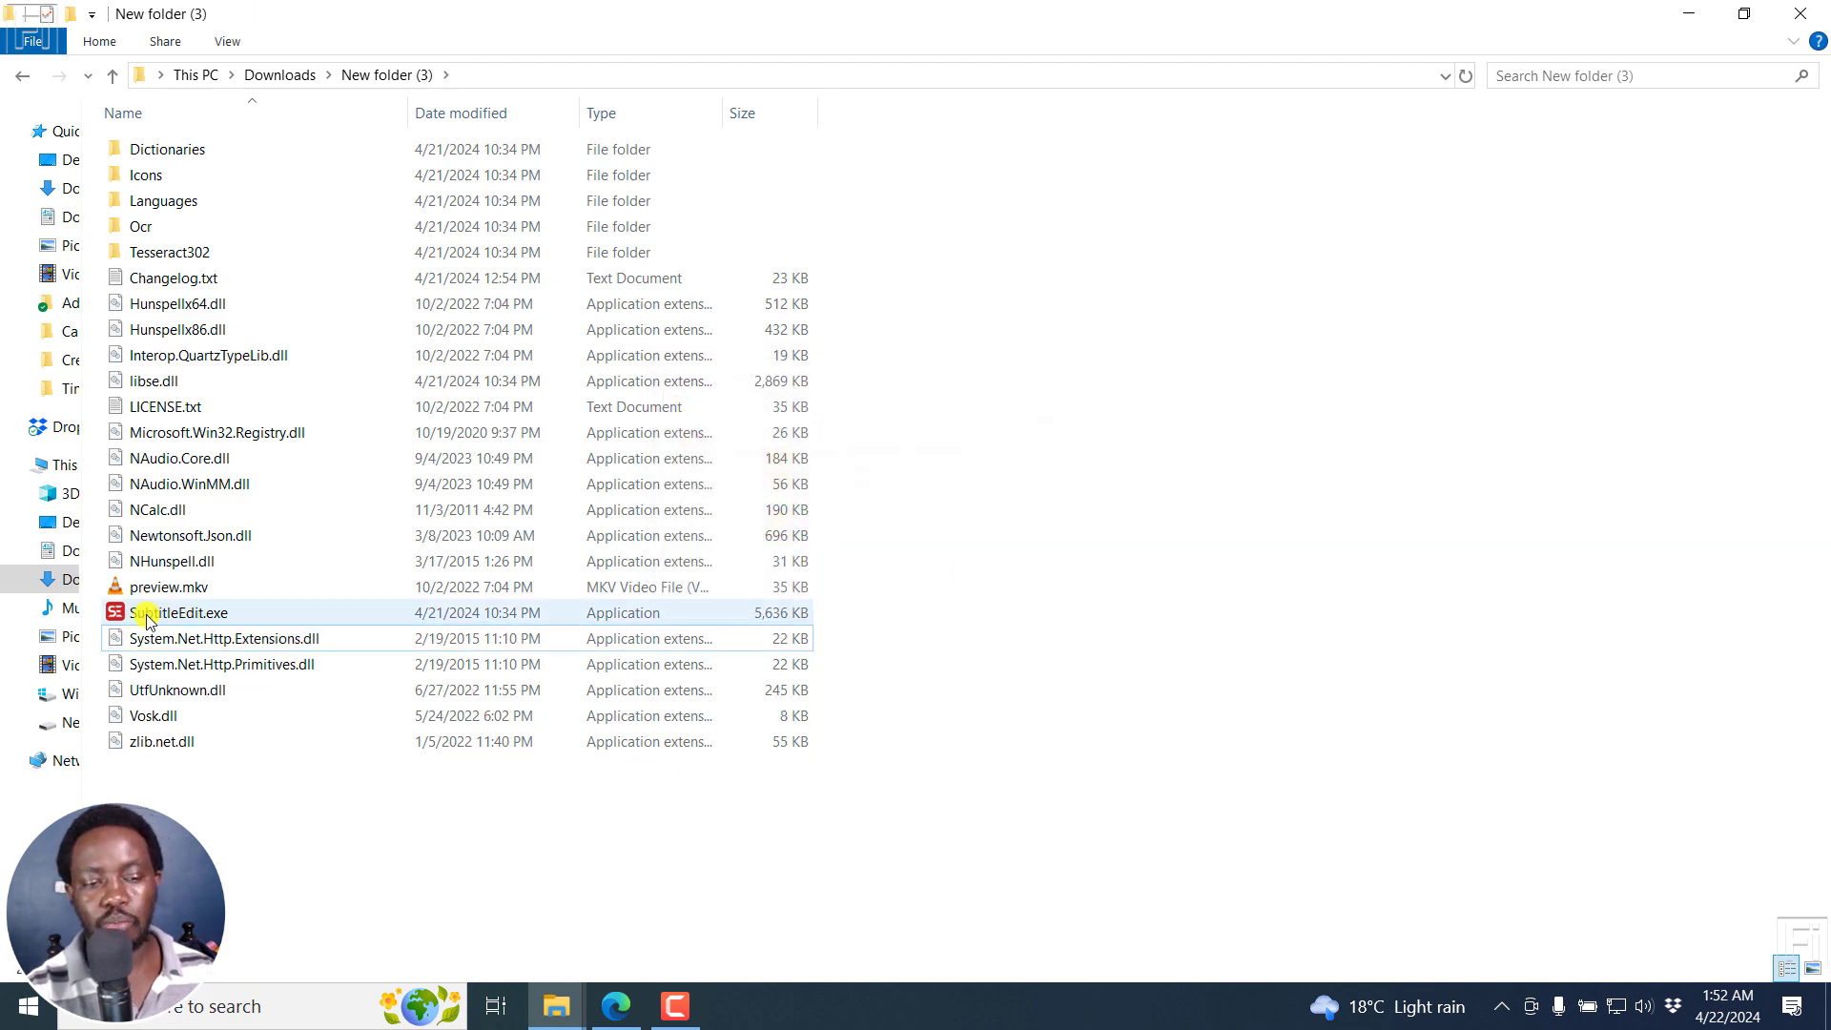
- Run SubtitleEdit.exe maximized and confirm in Help > About that it is the 4.0.5 beta
double_click(173, 613)
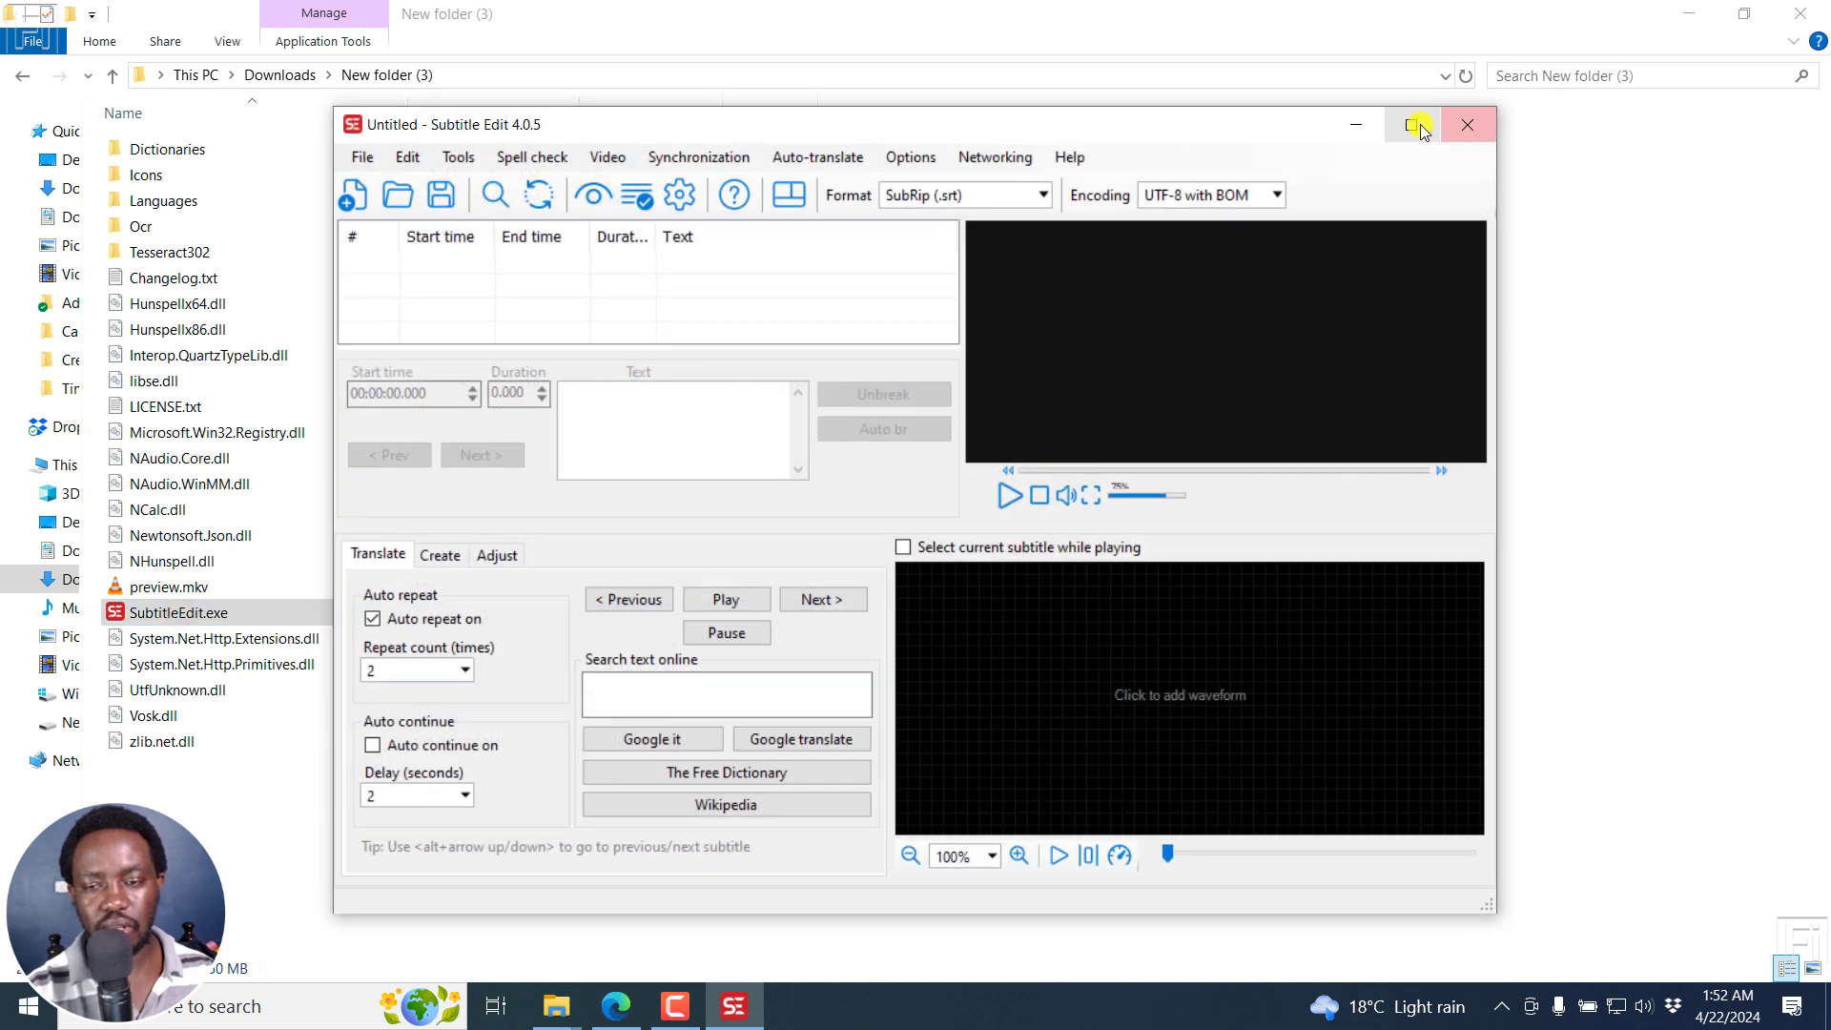
click(1417, 126)
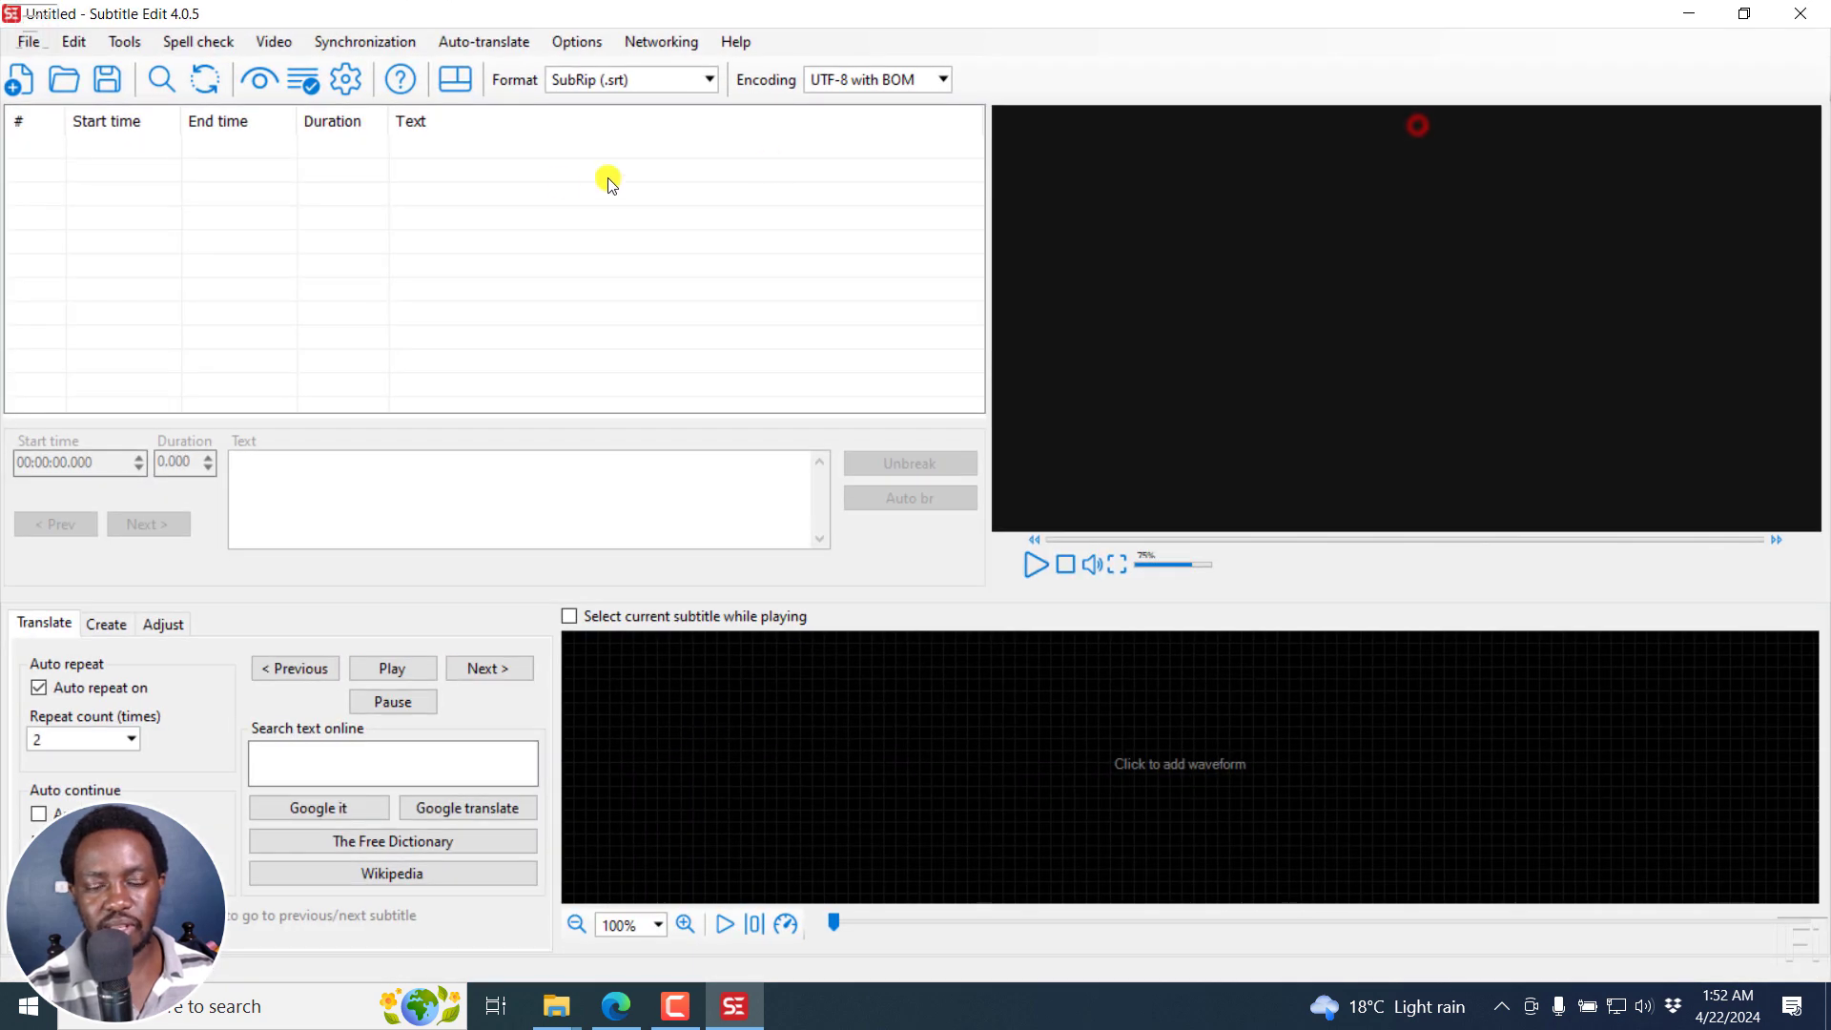
click(735, 41)
click(773, 126)
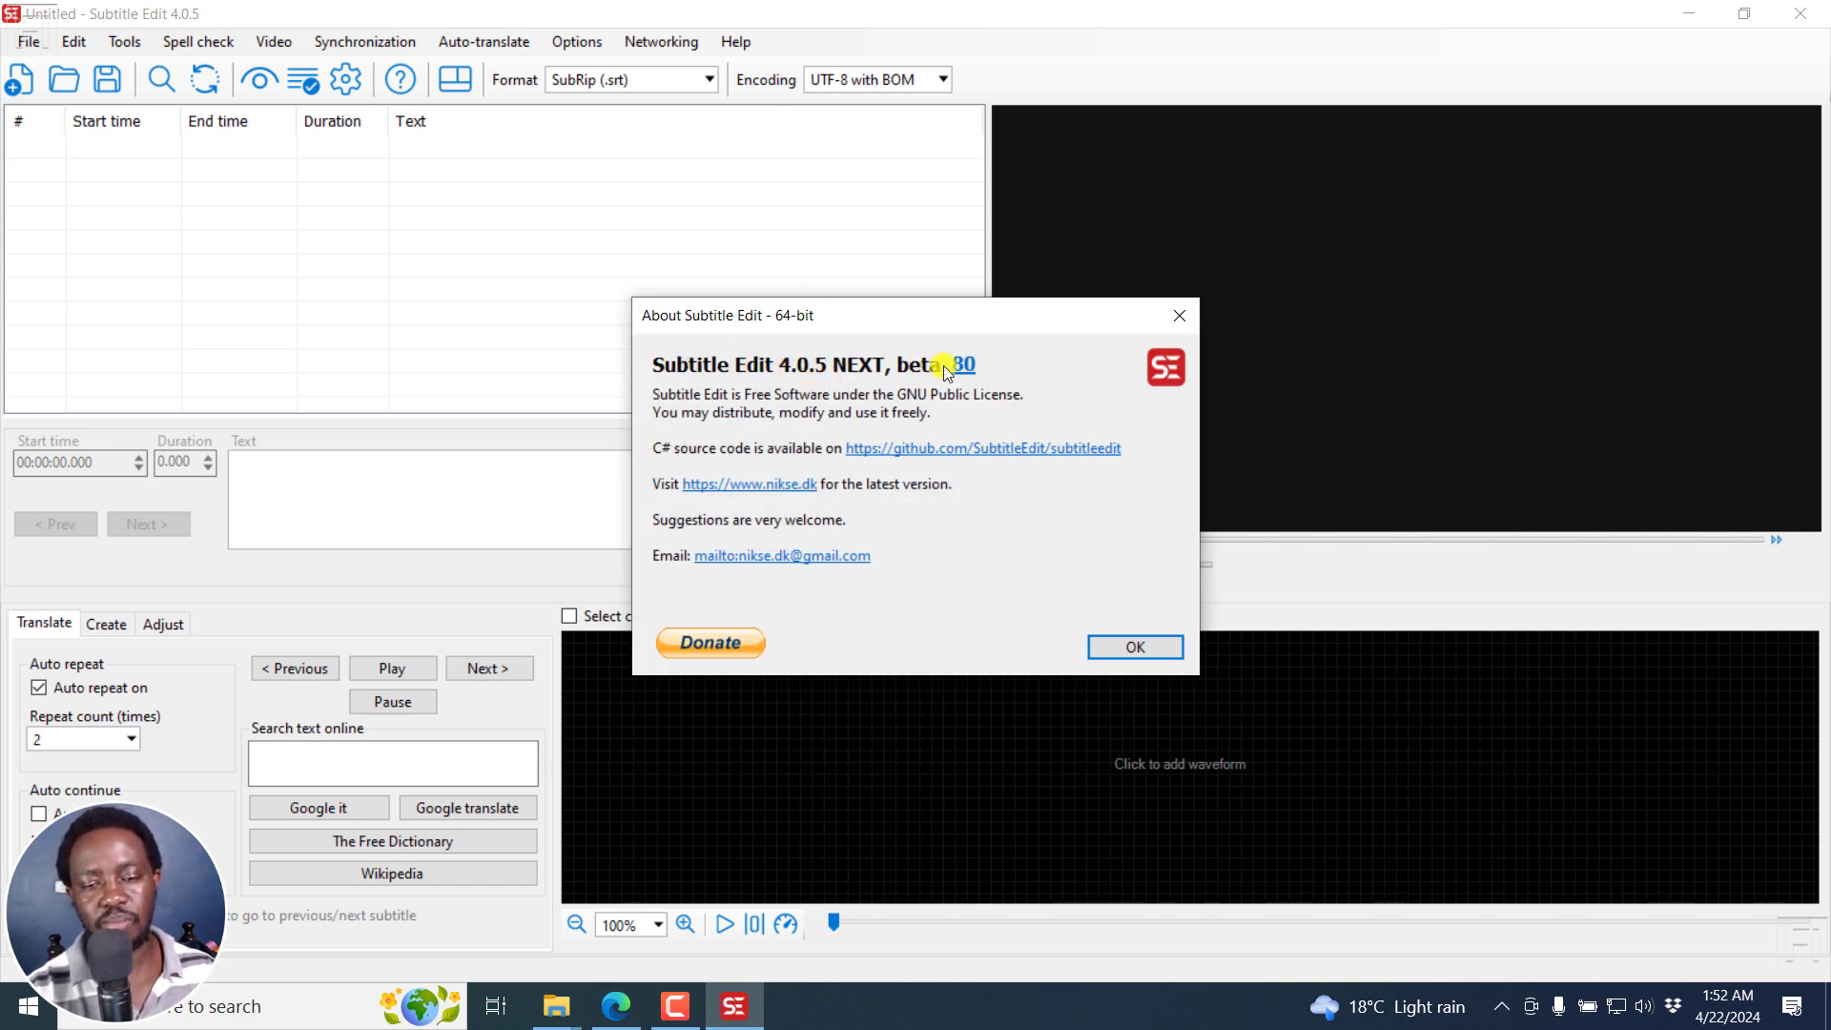
click(1177, 317)
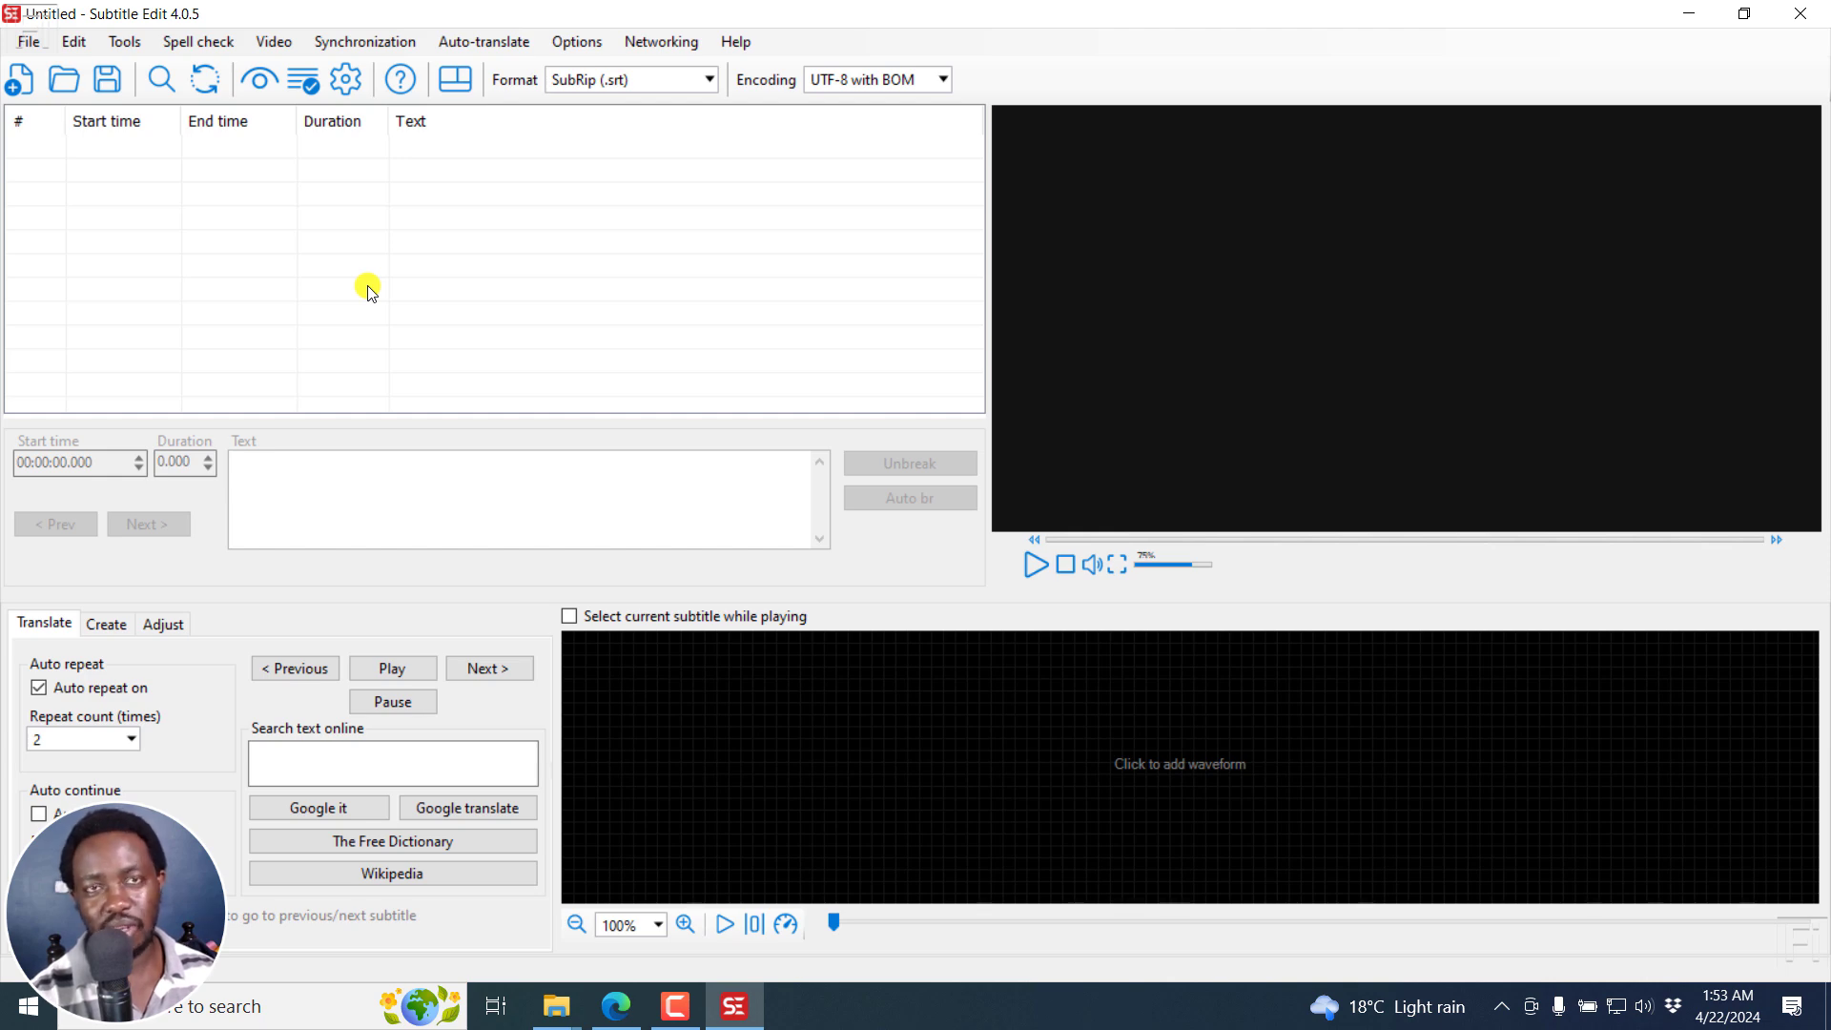
- Start Video > Generate video with burned-in subtitle, letting FFmpeg download when prompted
click(274, 43)
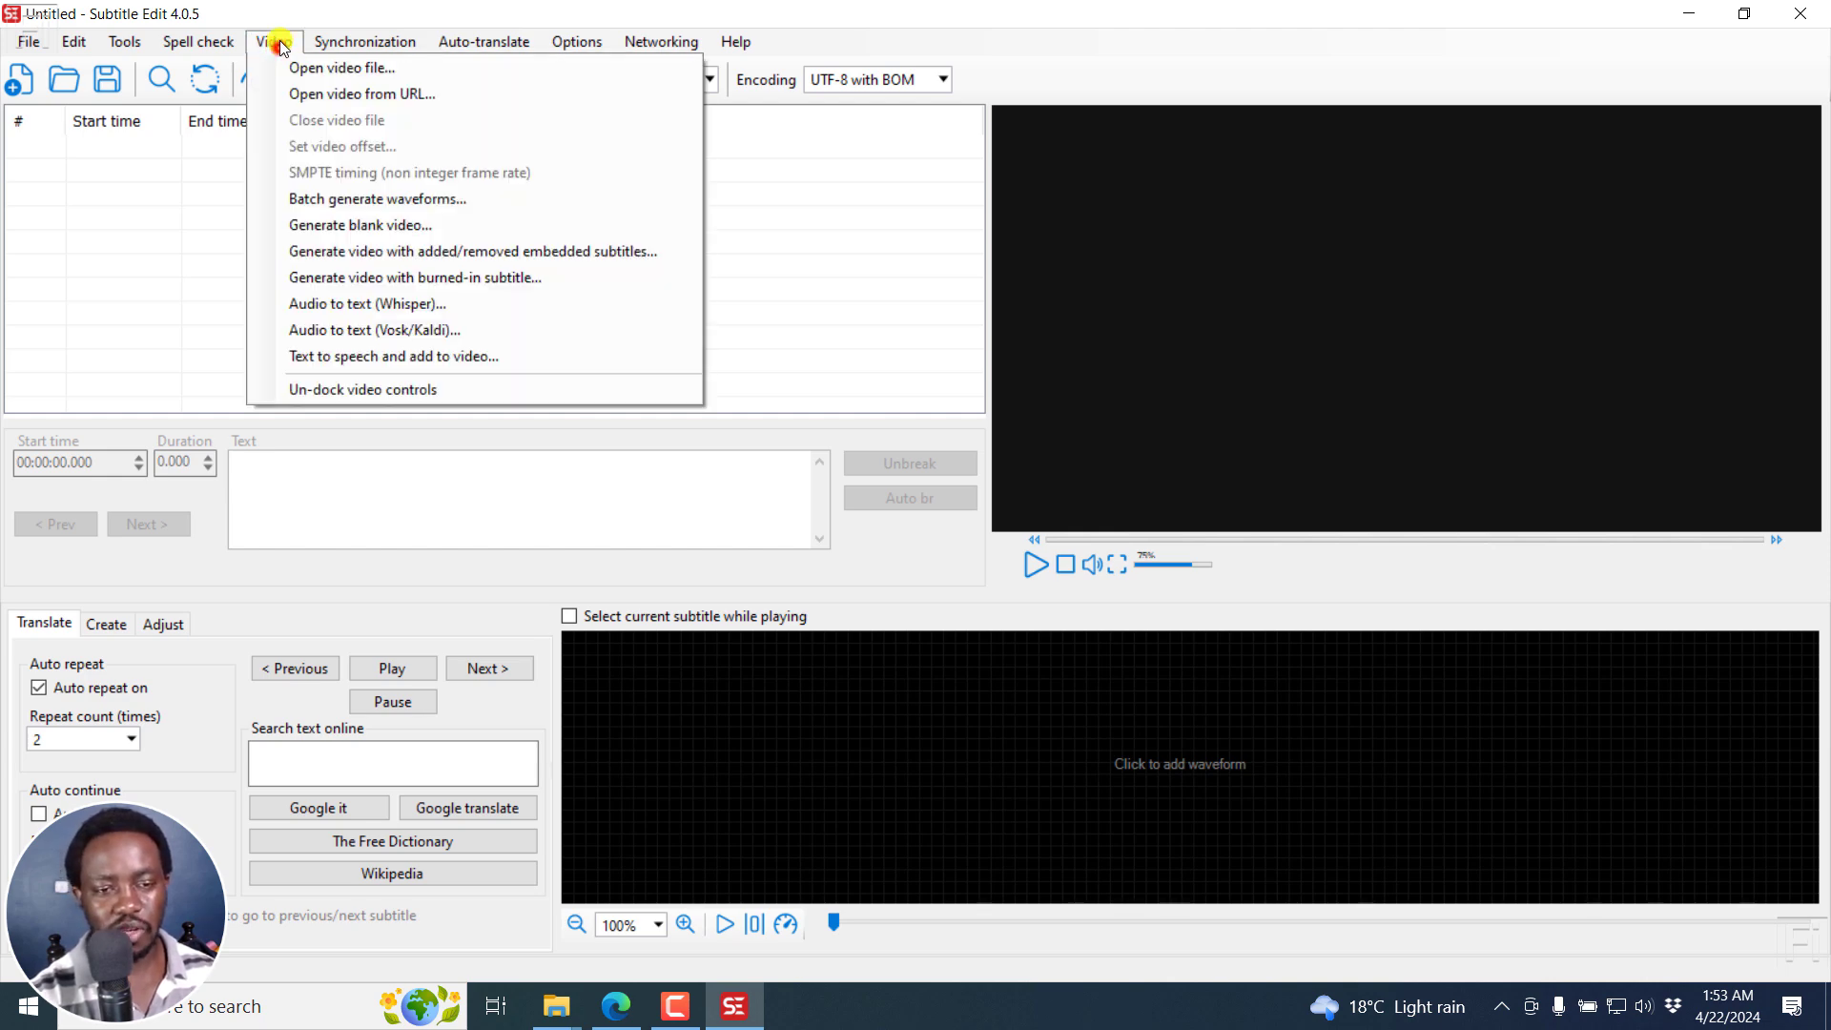
click(503, 278)
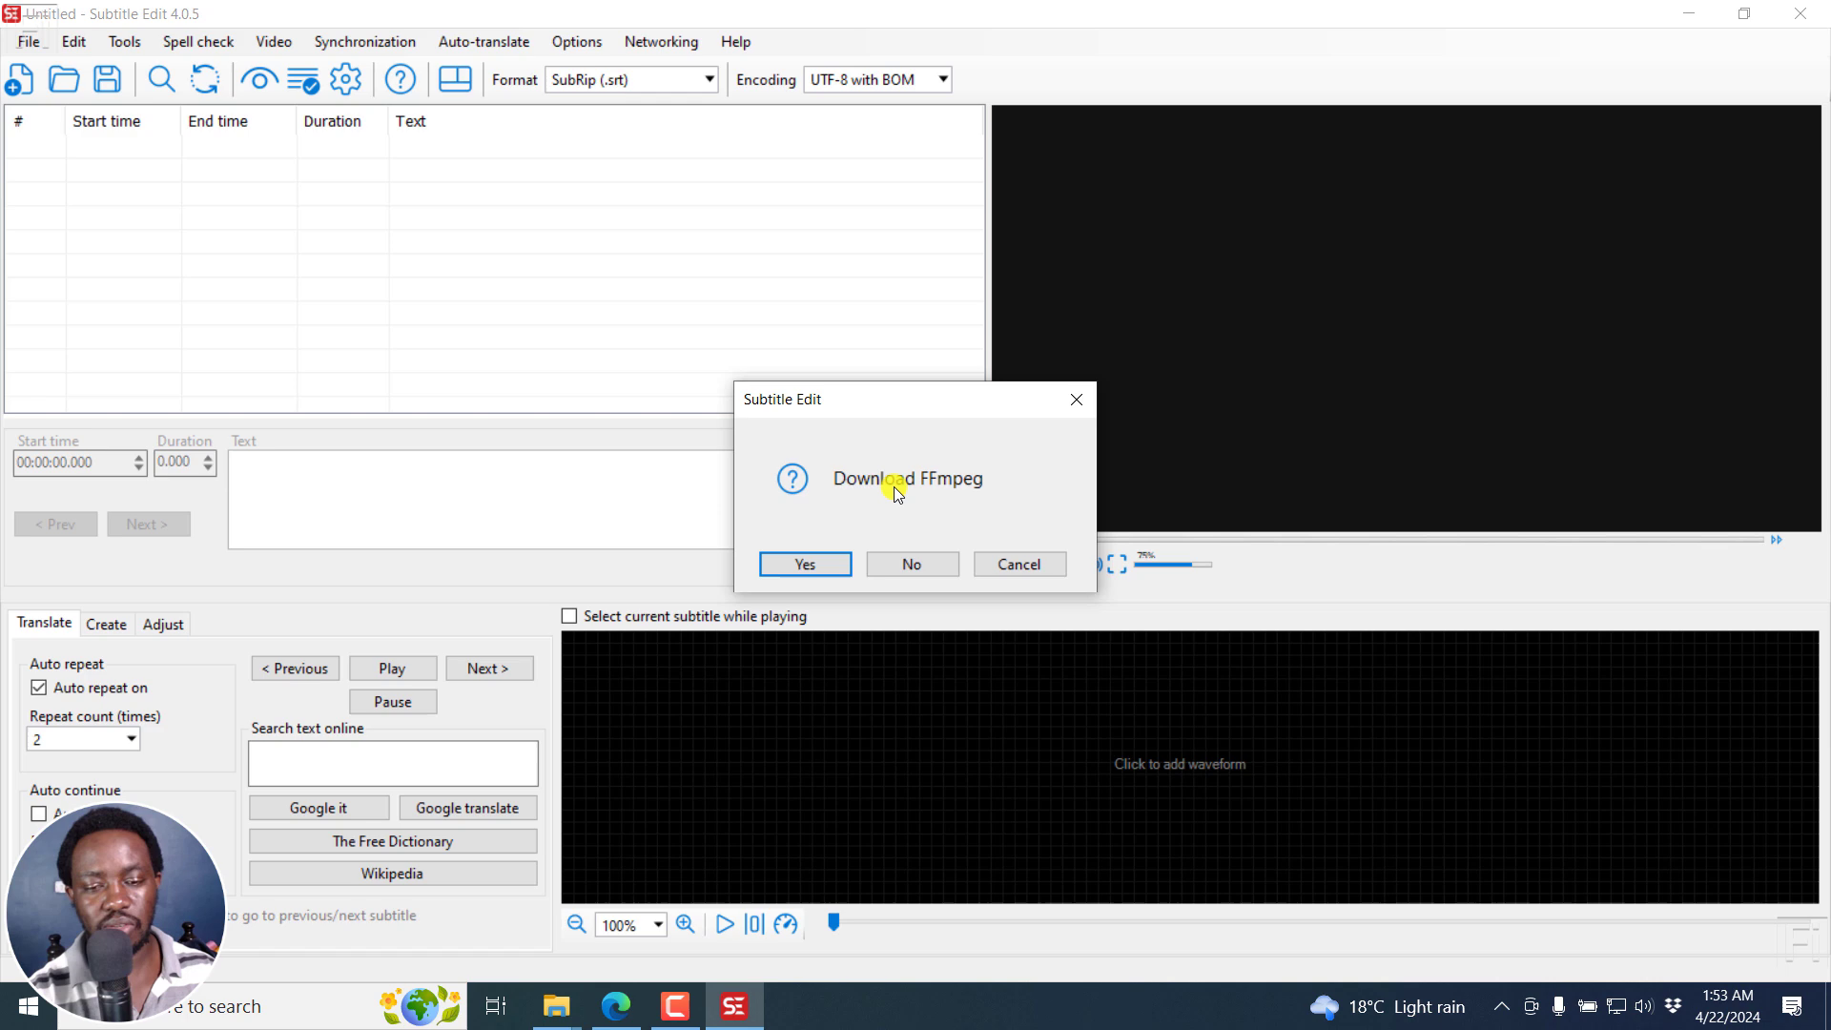
click(807, 561)
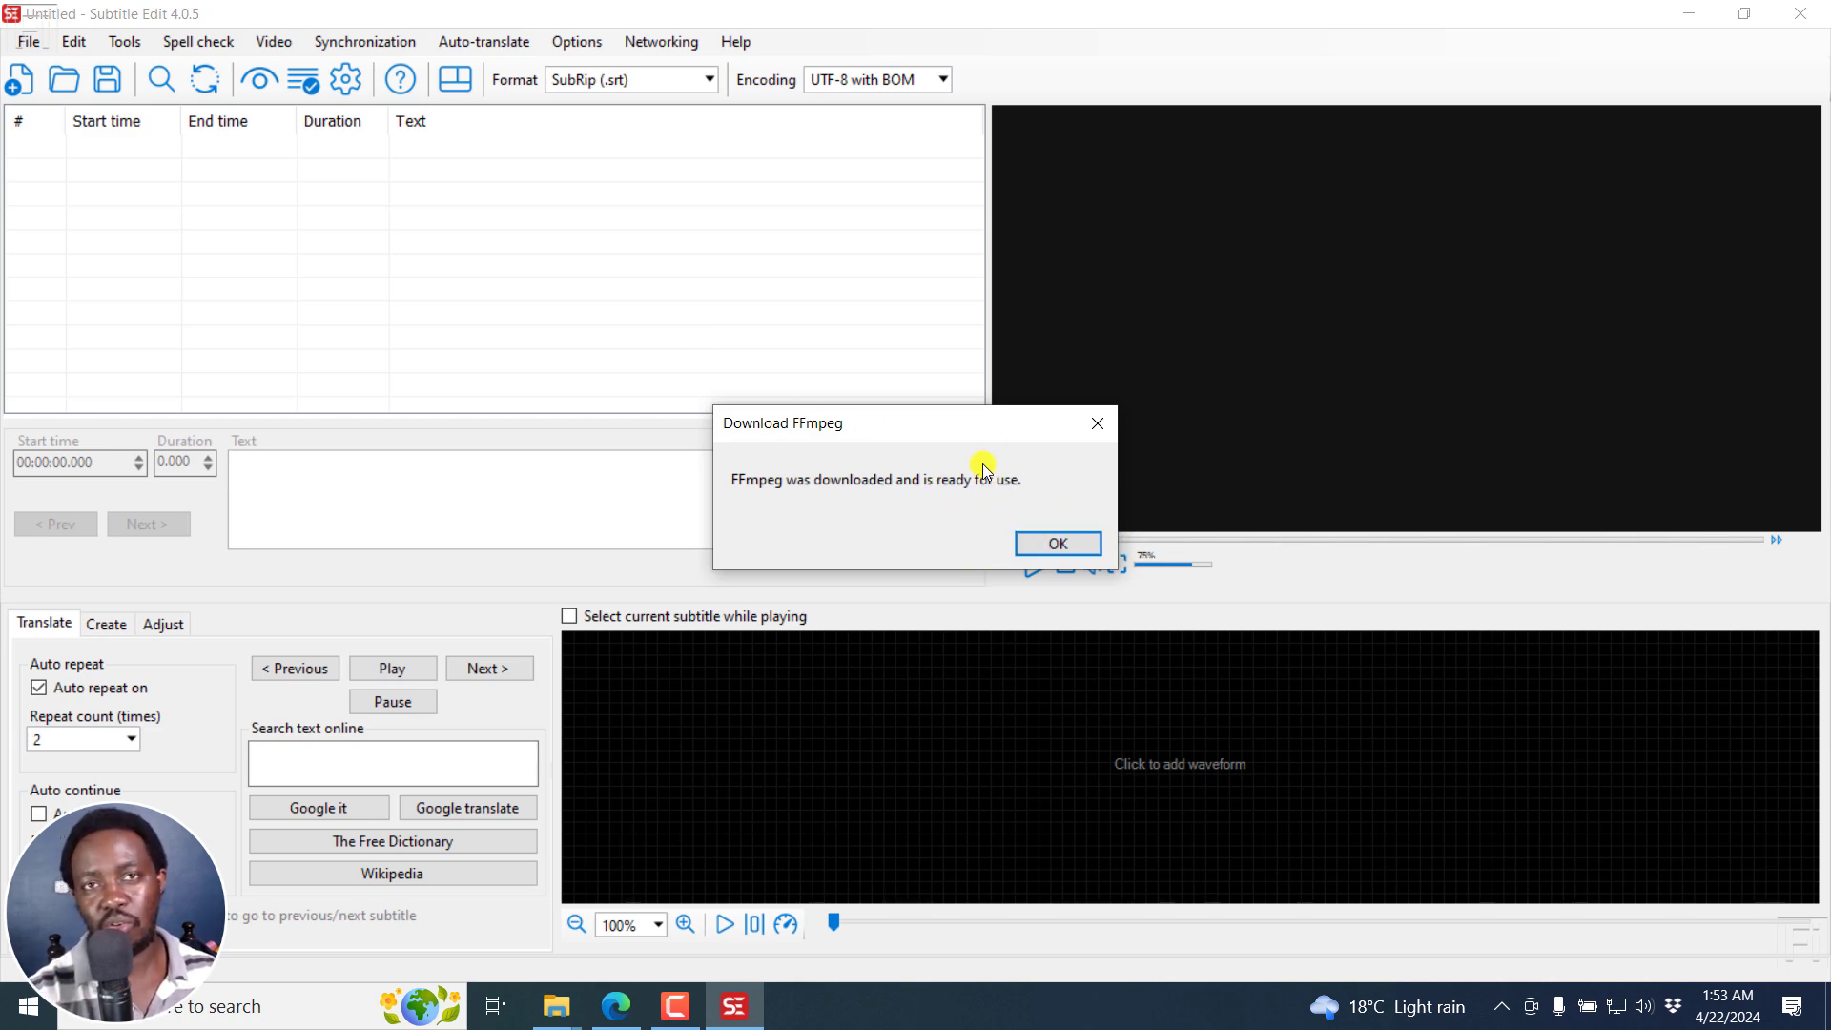
click(1055, 544)
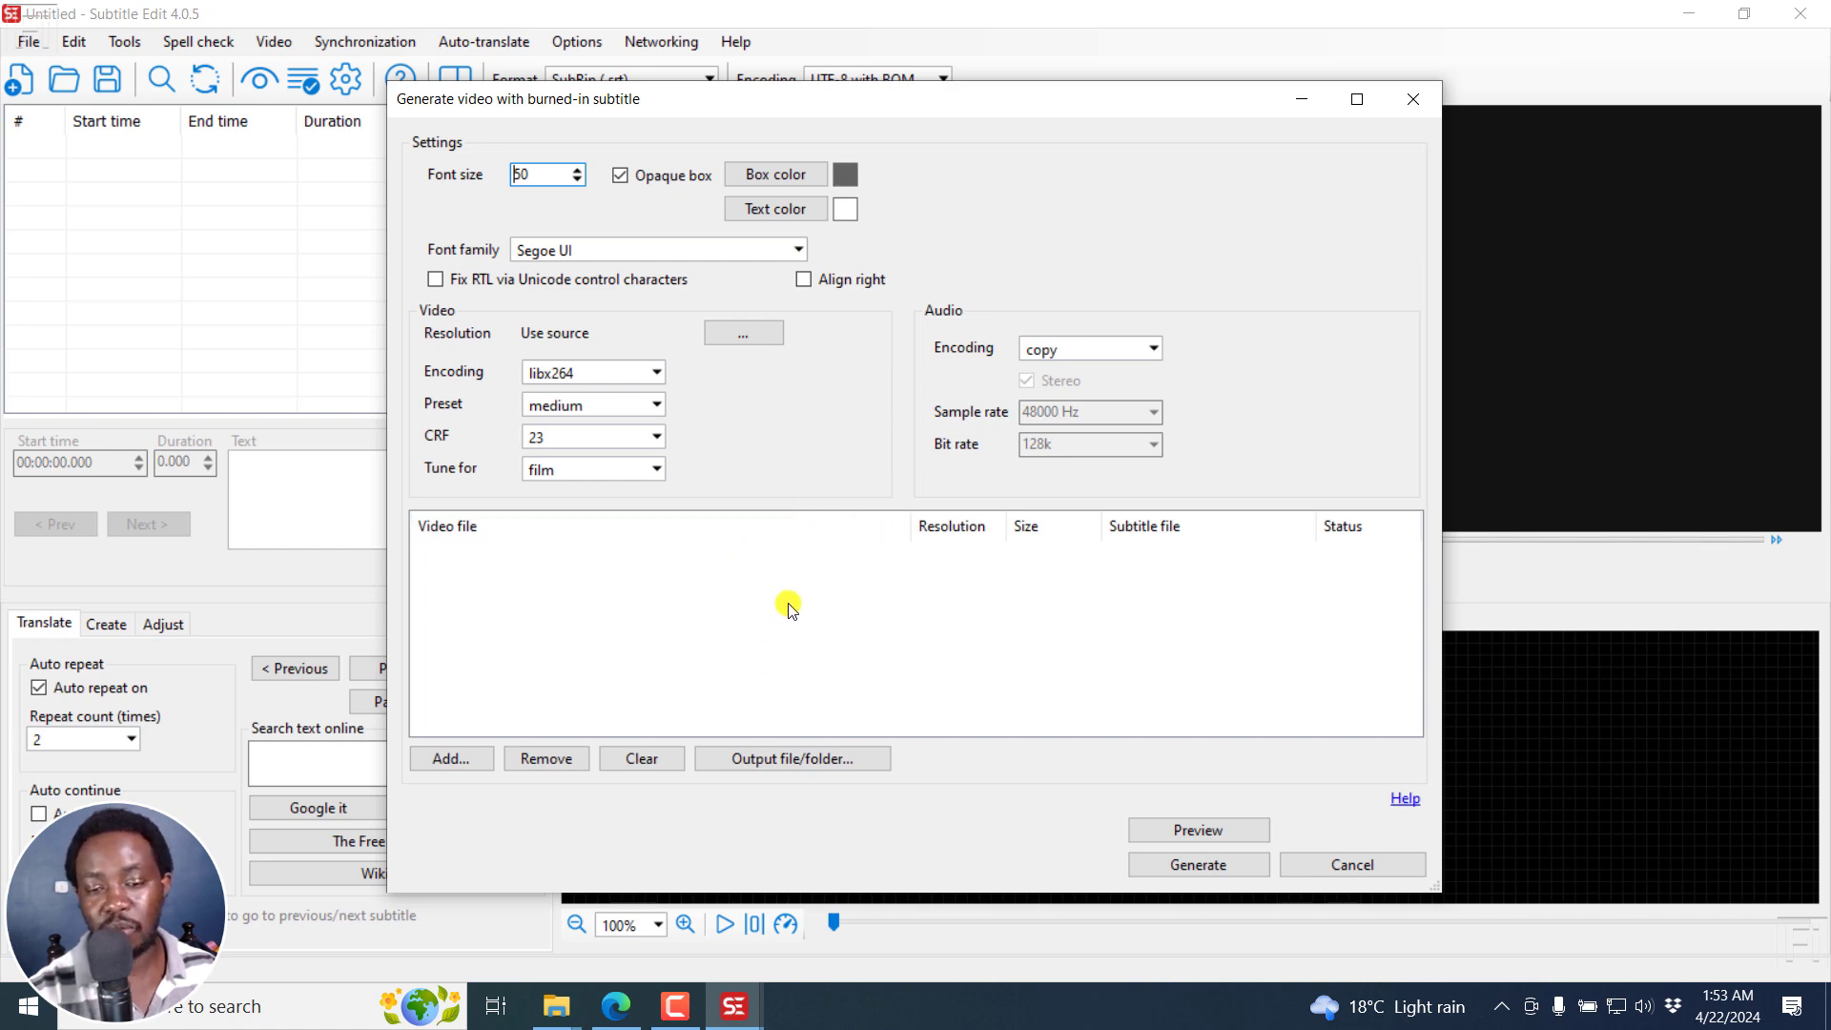
- Set the output resolution to 'Use source resolution'
click(752, 335)
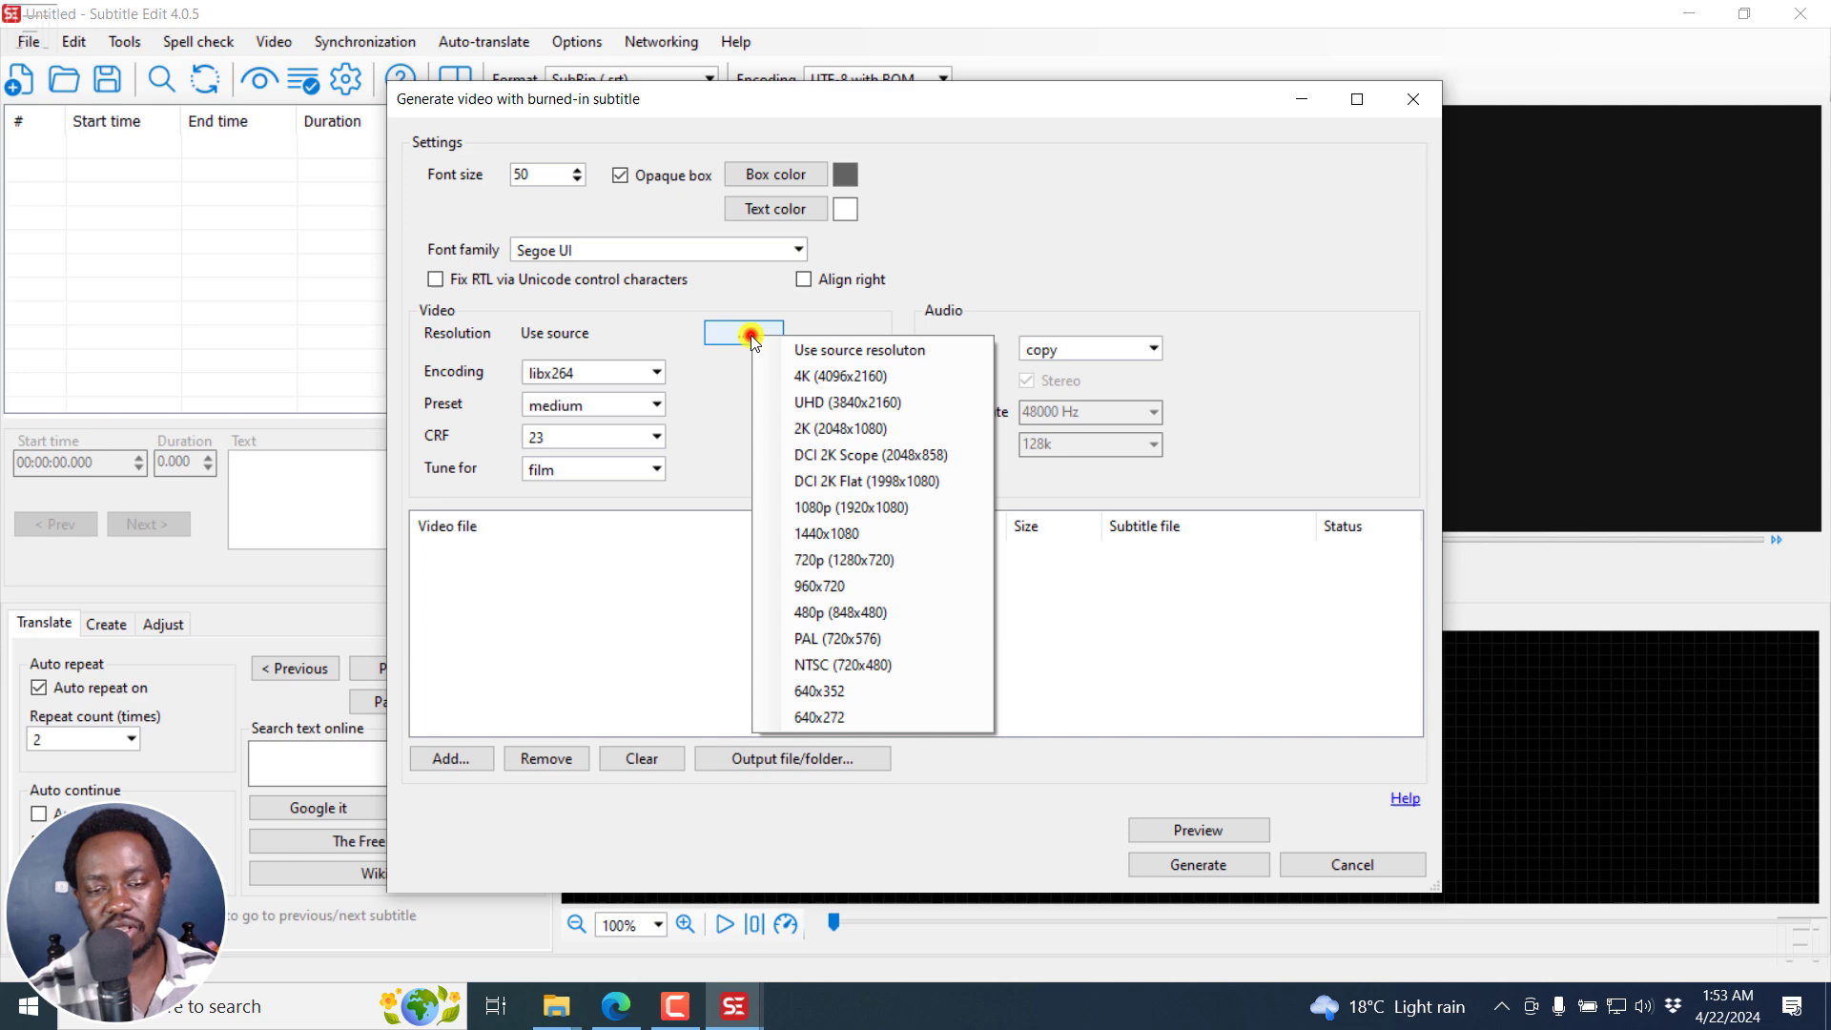
click(817, 351)
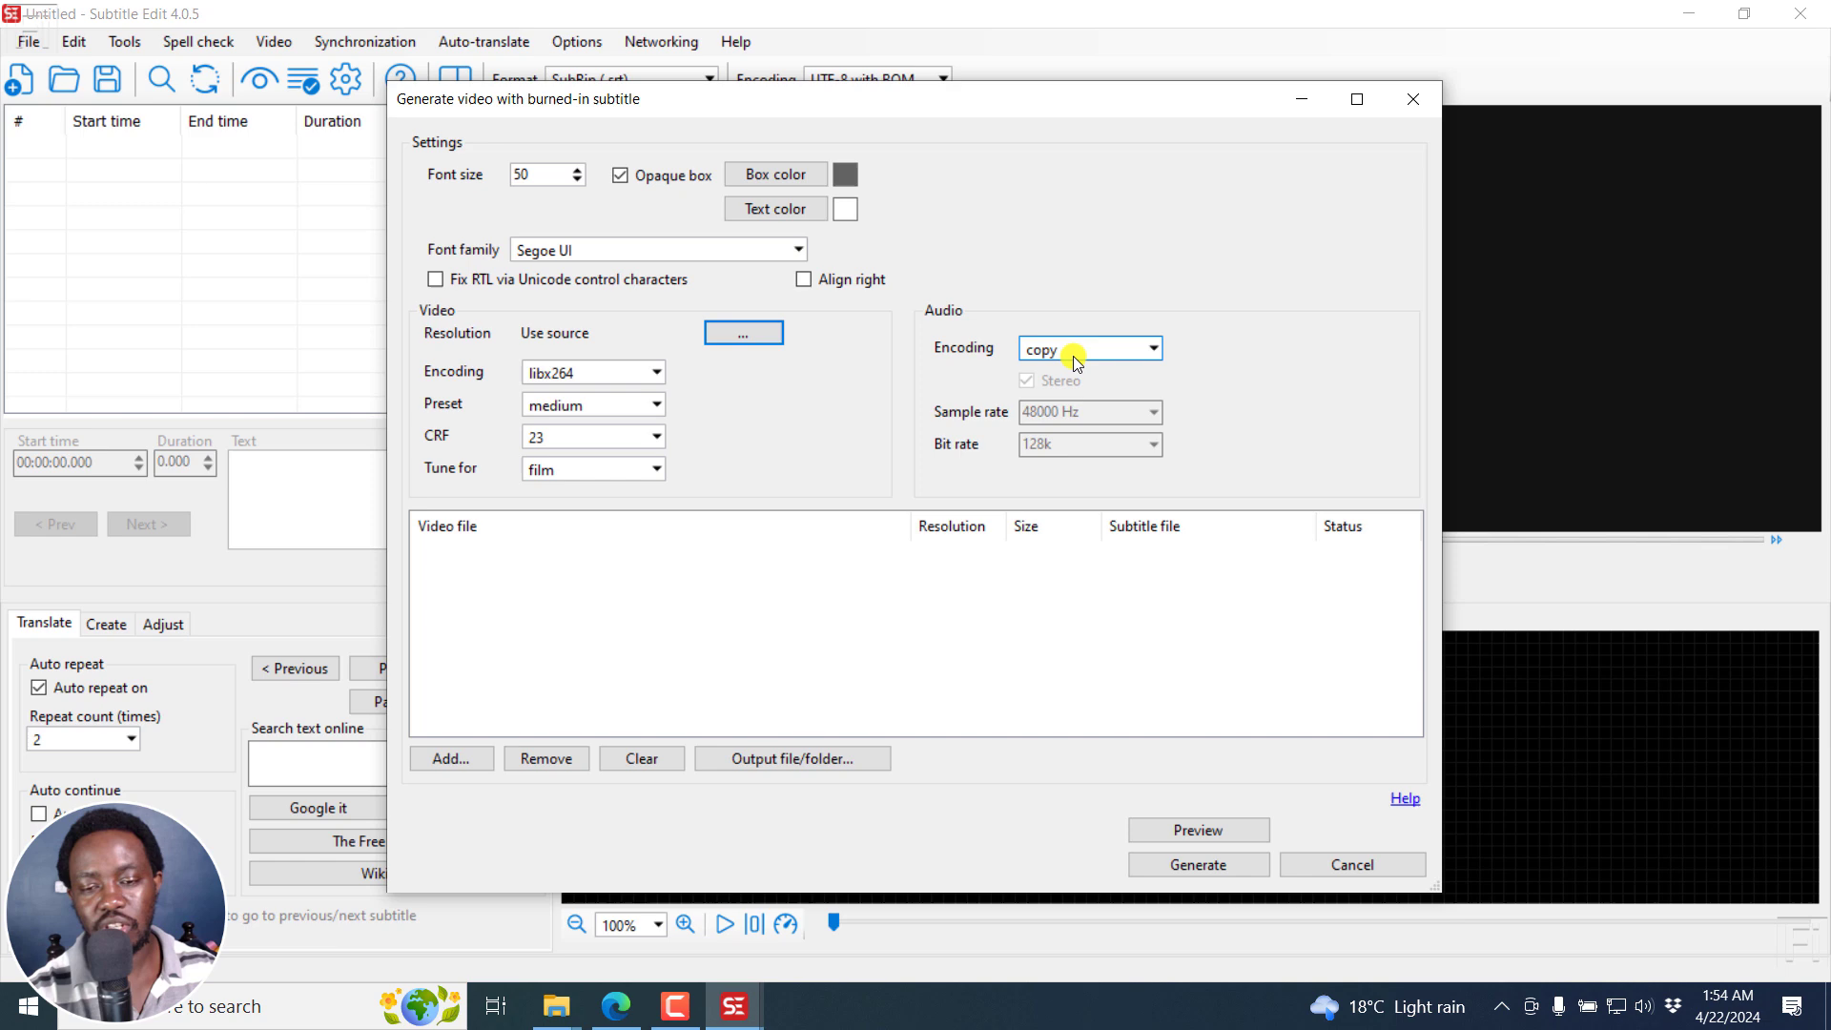
- Add the vertical PXL clip and the How to Export video from the Timecodes folder to the batch list
click(444, 763)
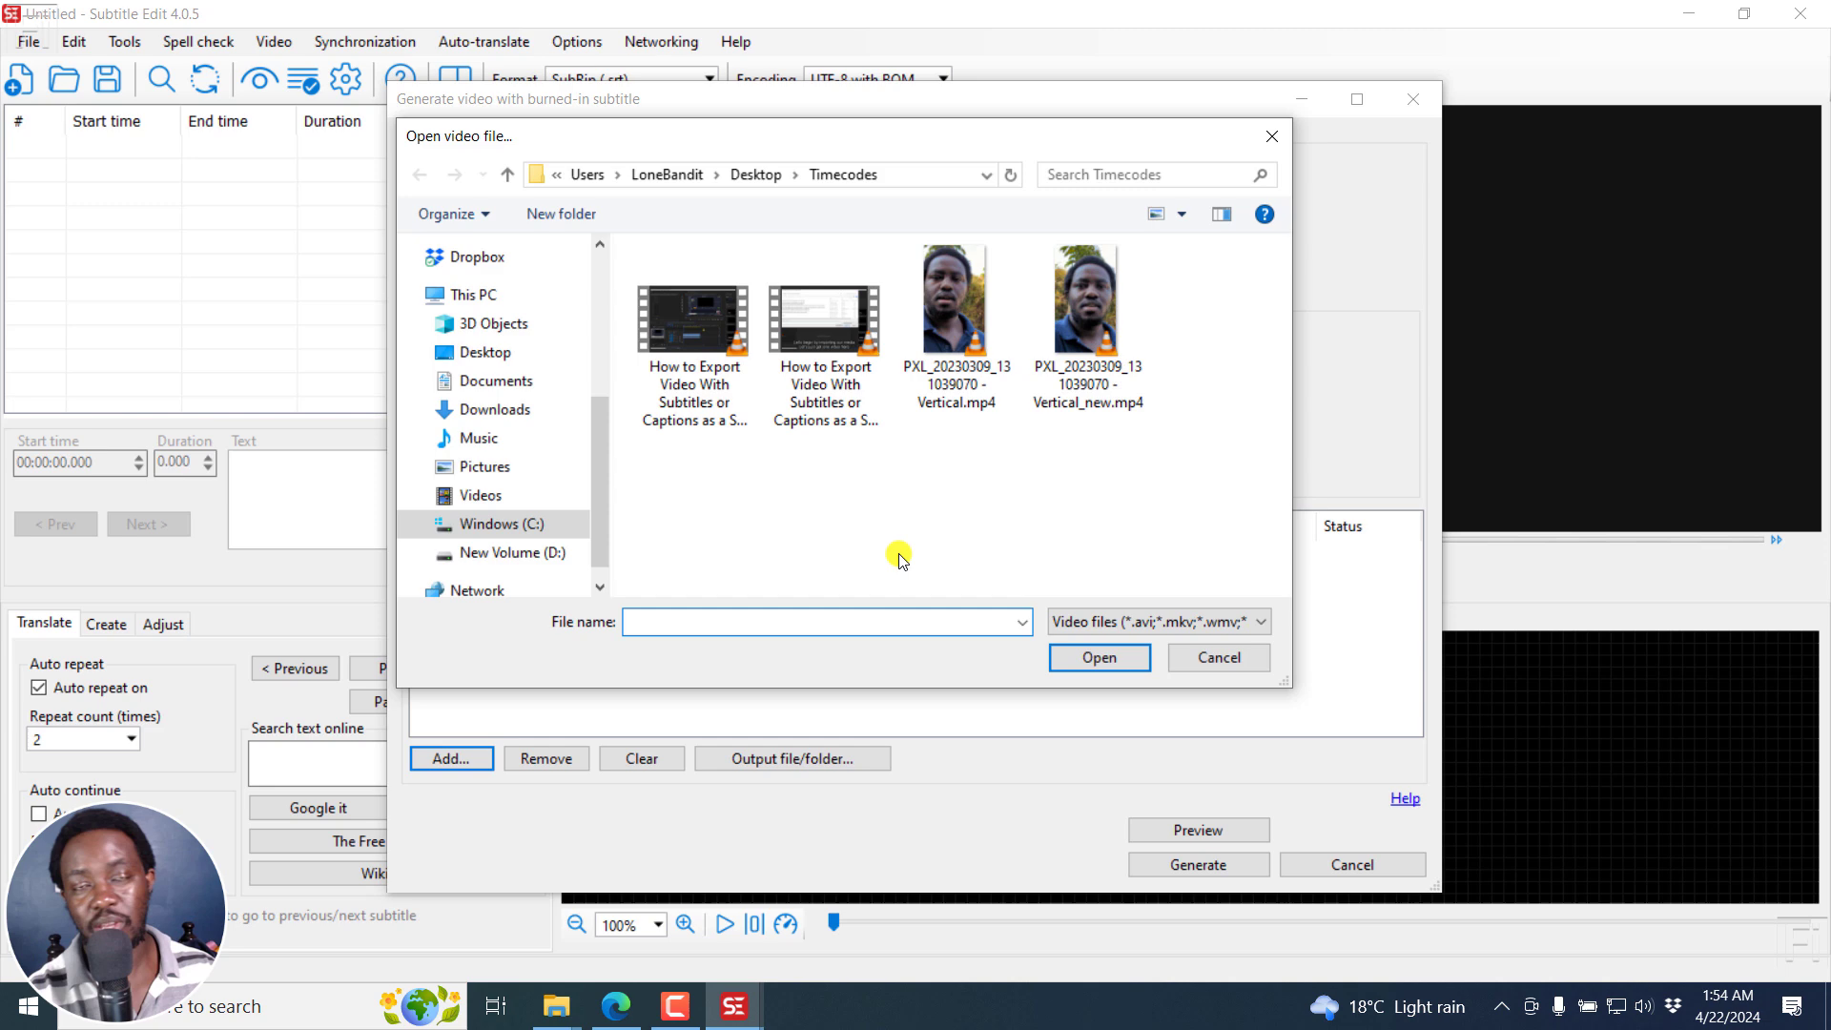
click(952, 385)
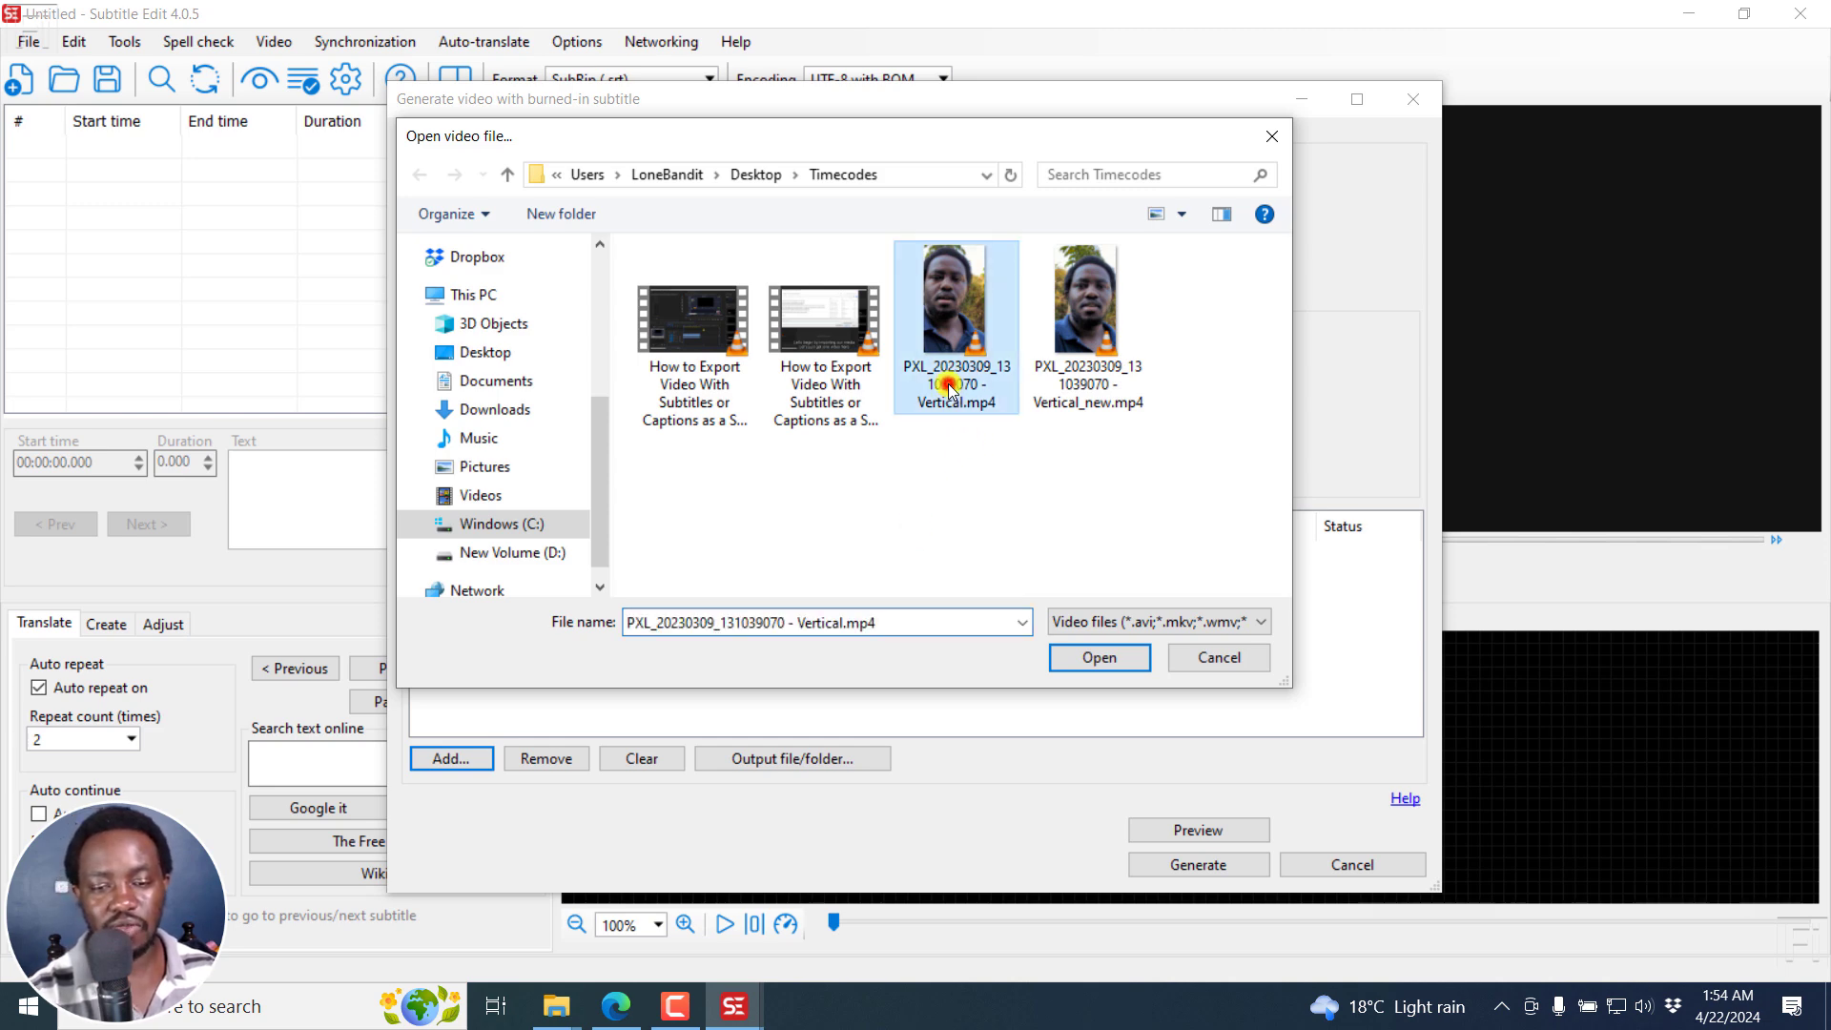
ctrl+click(713, 408)
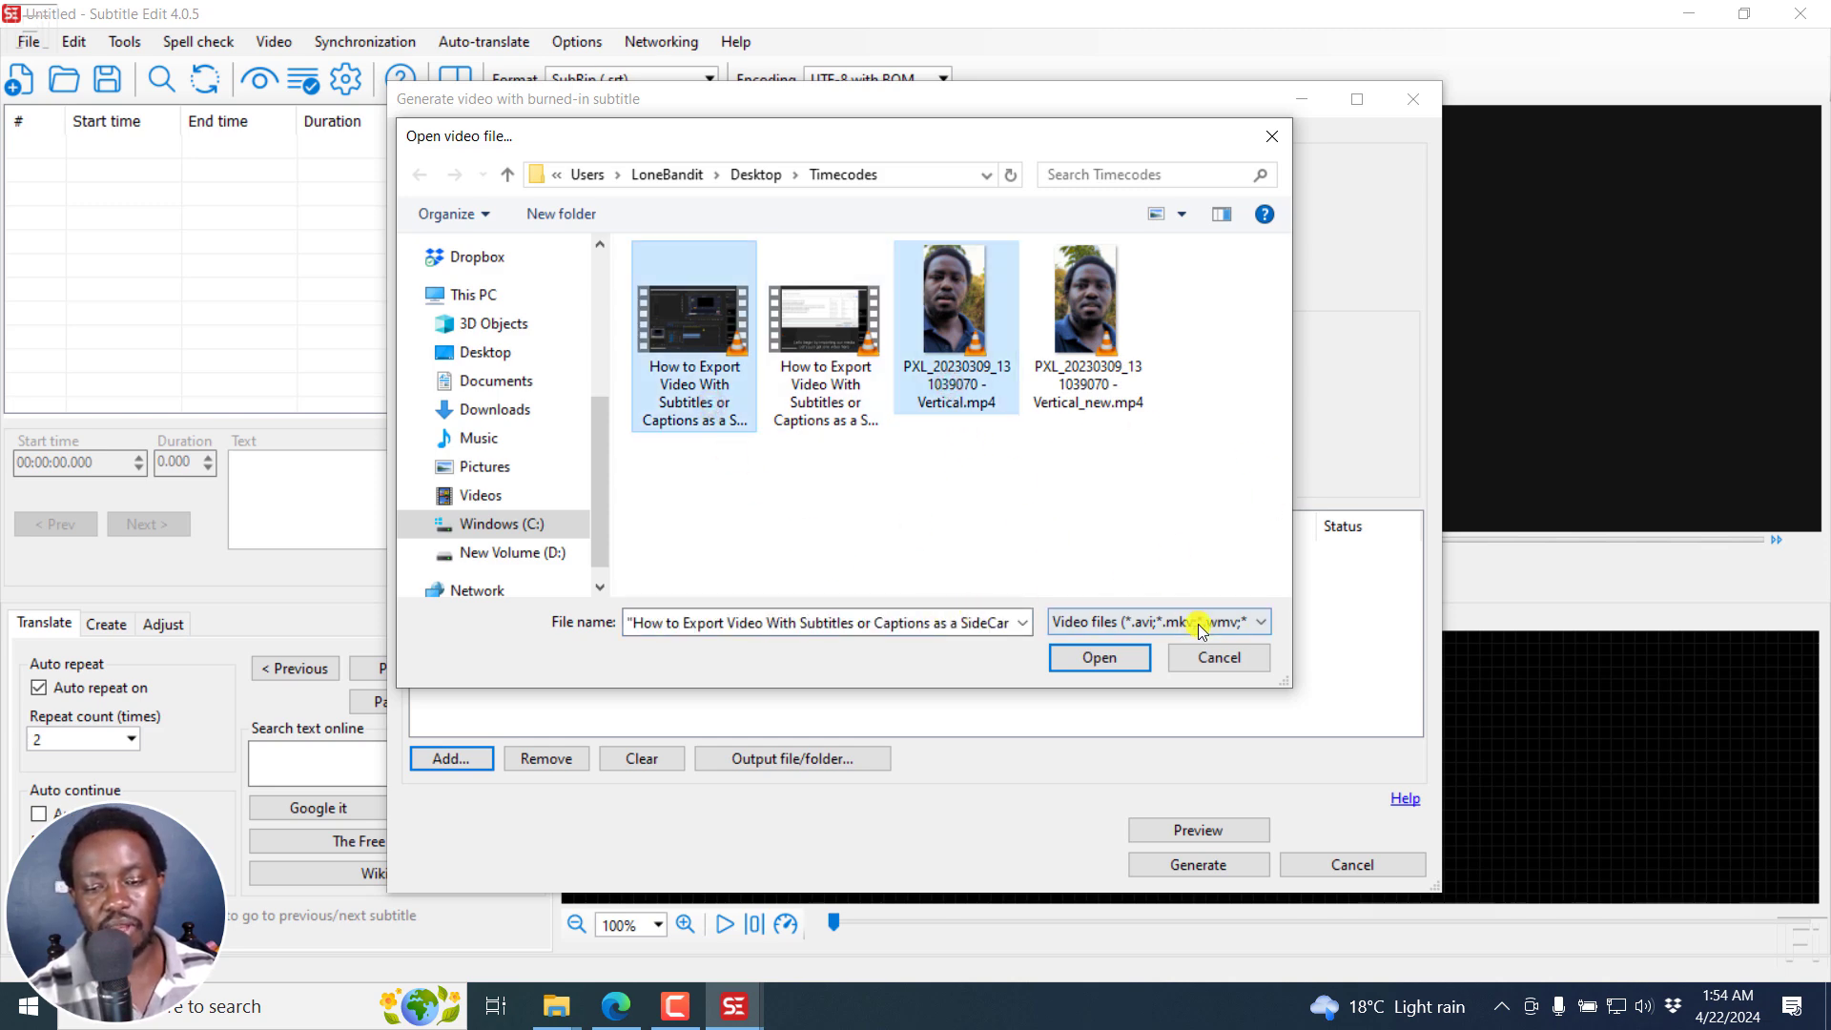
click(1160, 631)
click(1103, 679)
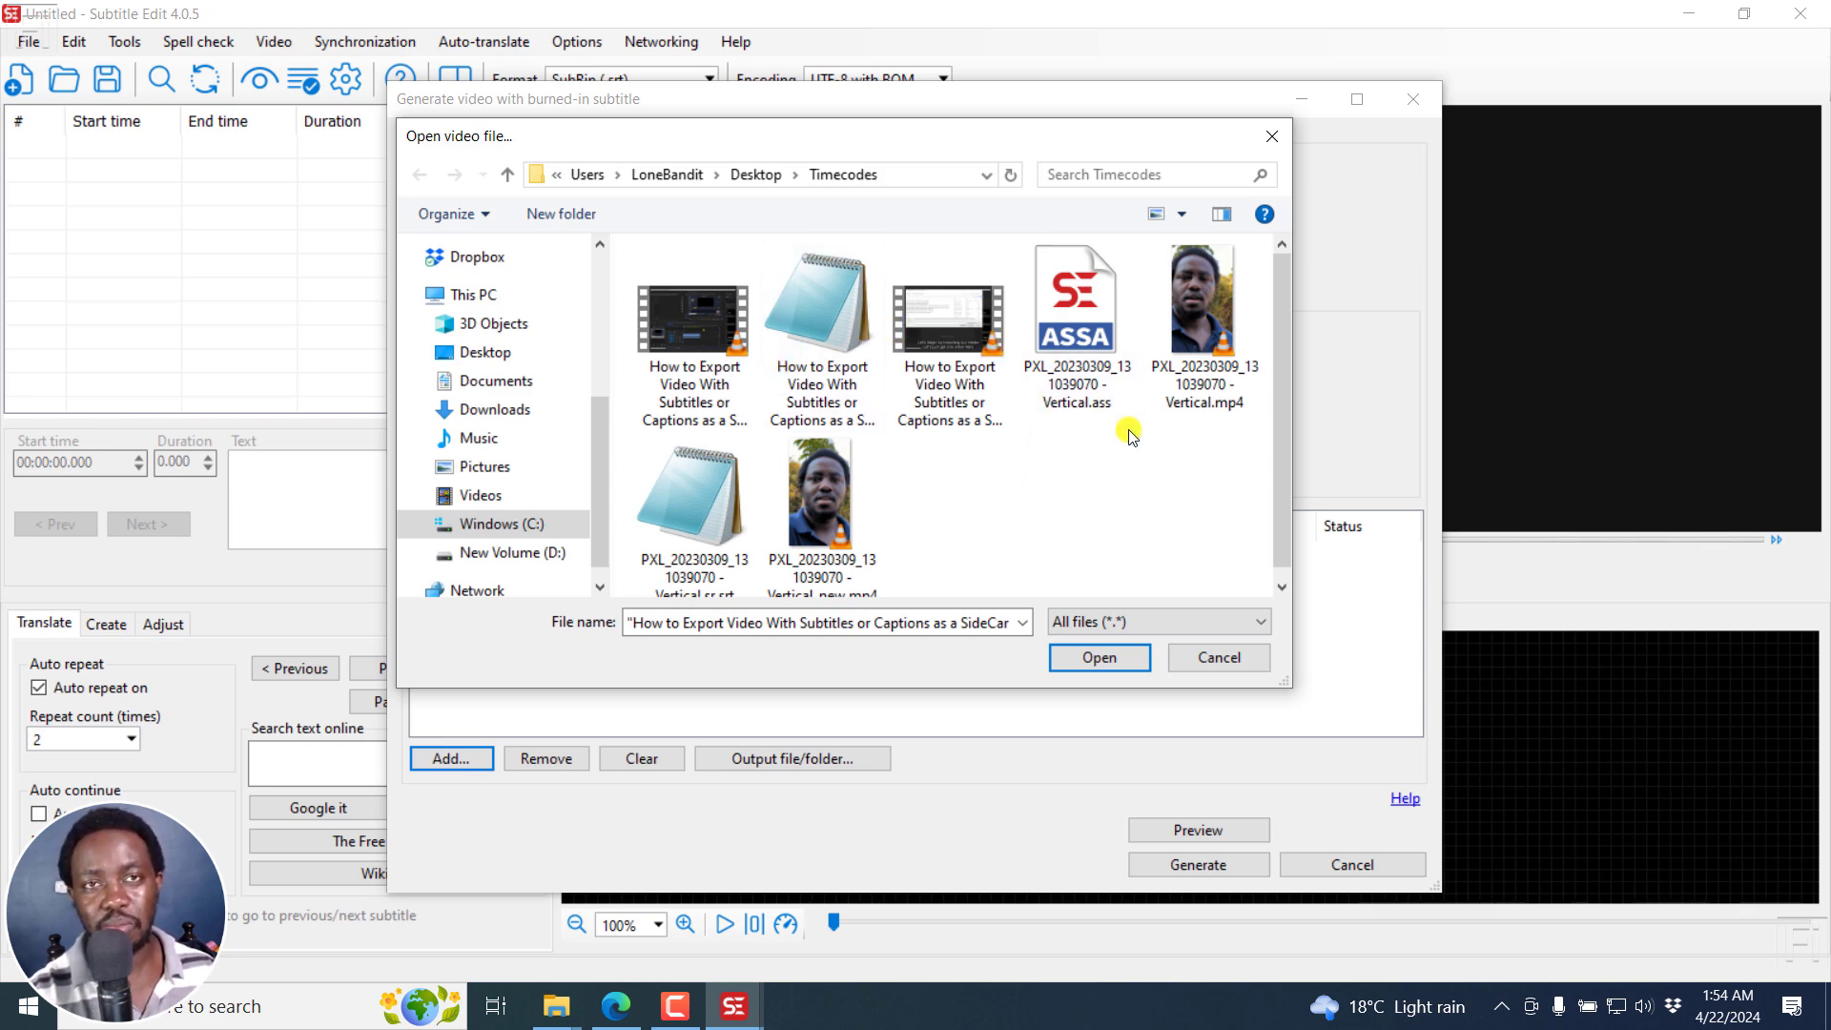
click(1130, 618)
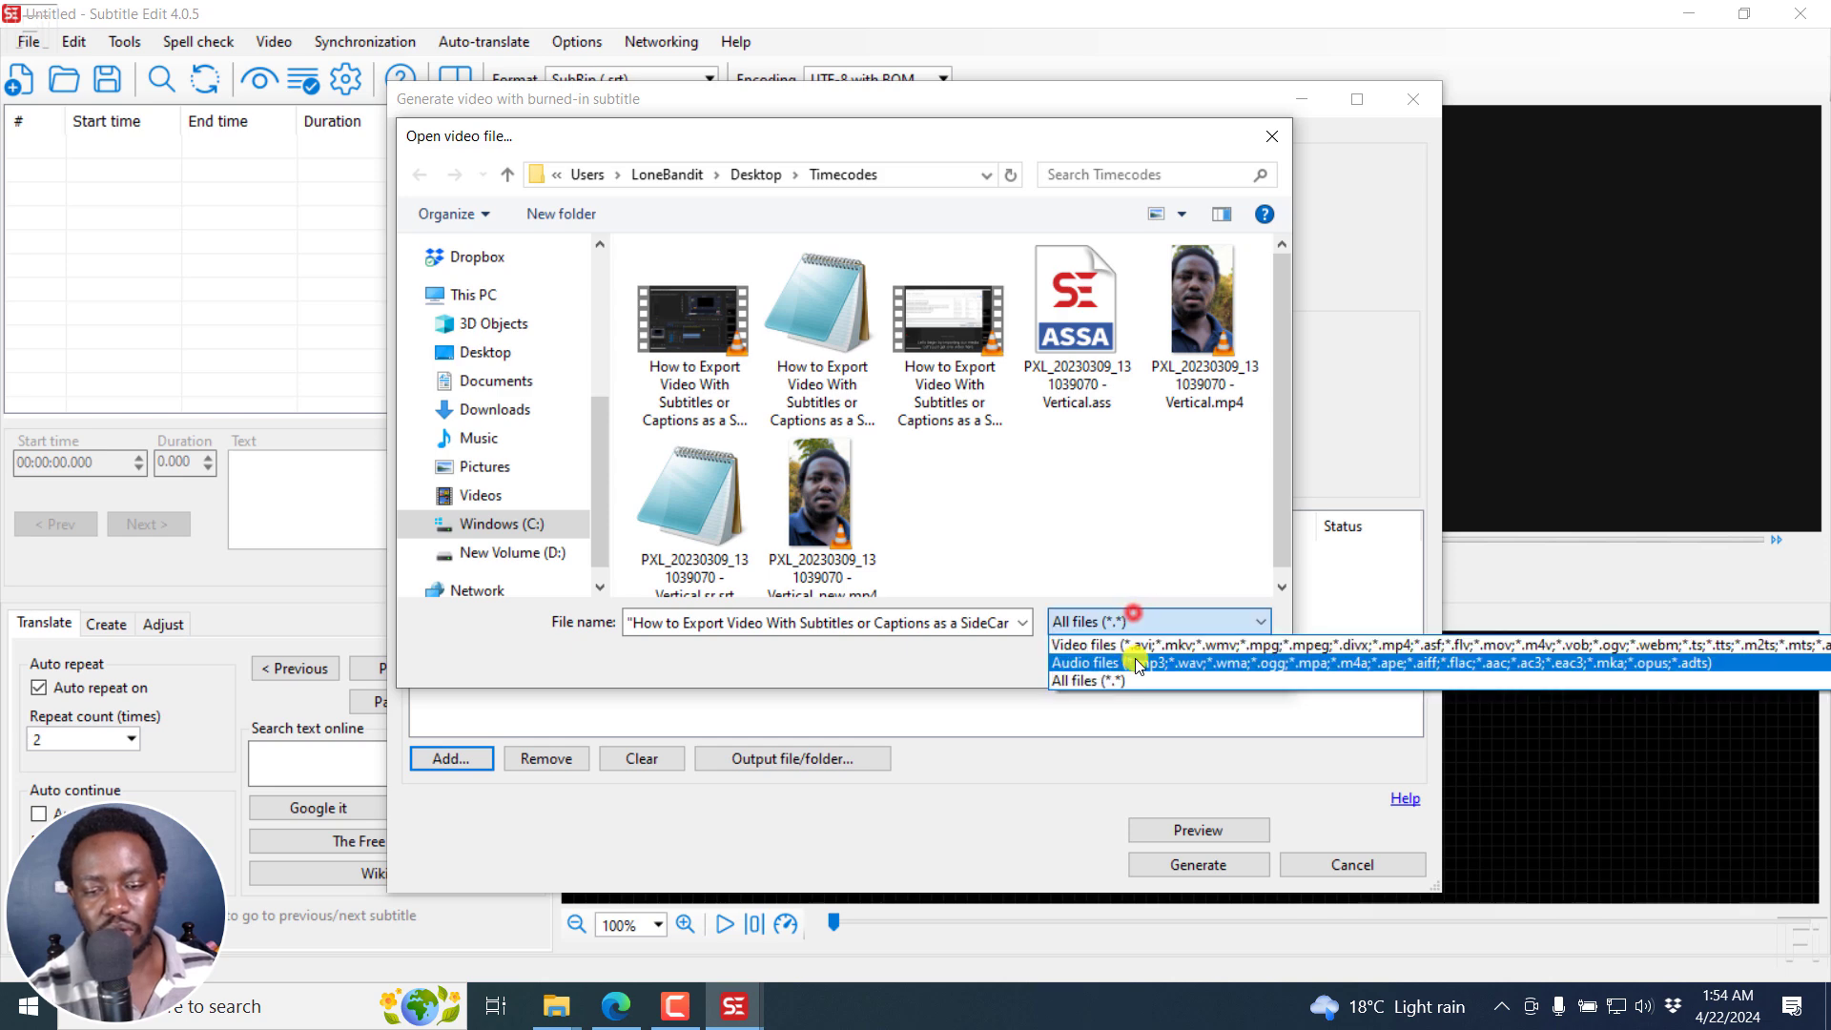
click(1126, 646)
click(975, 338)
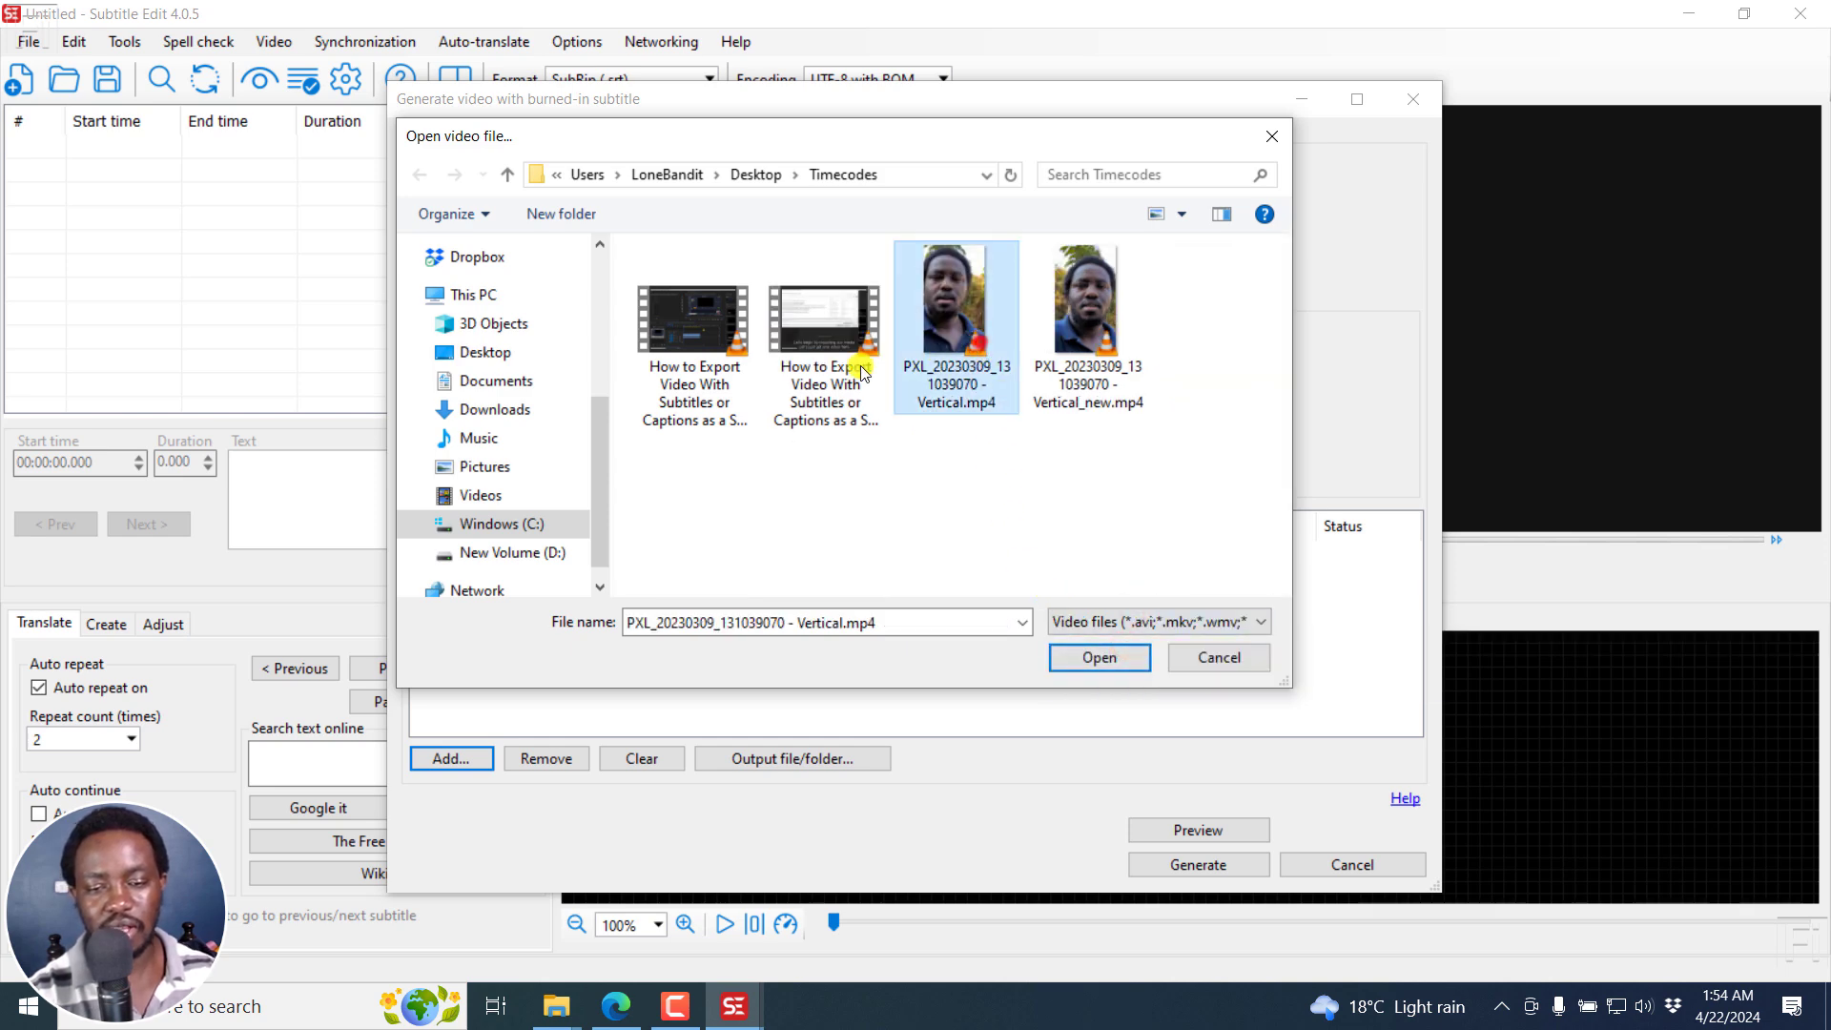
ctrl+click(672, 391)
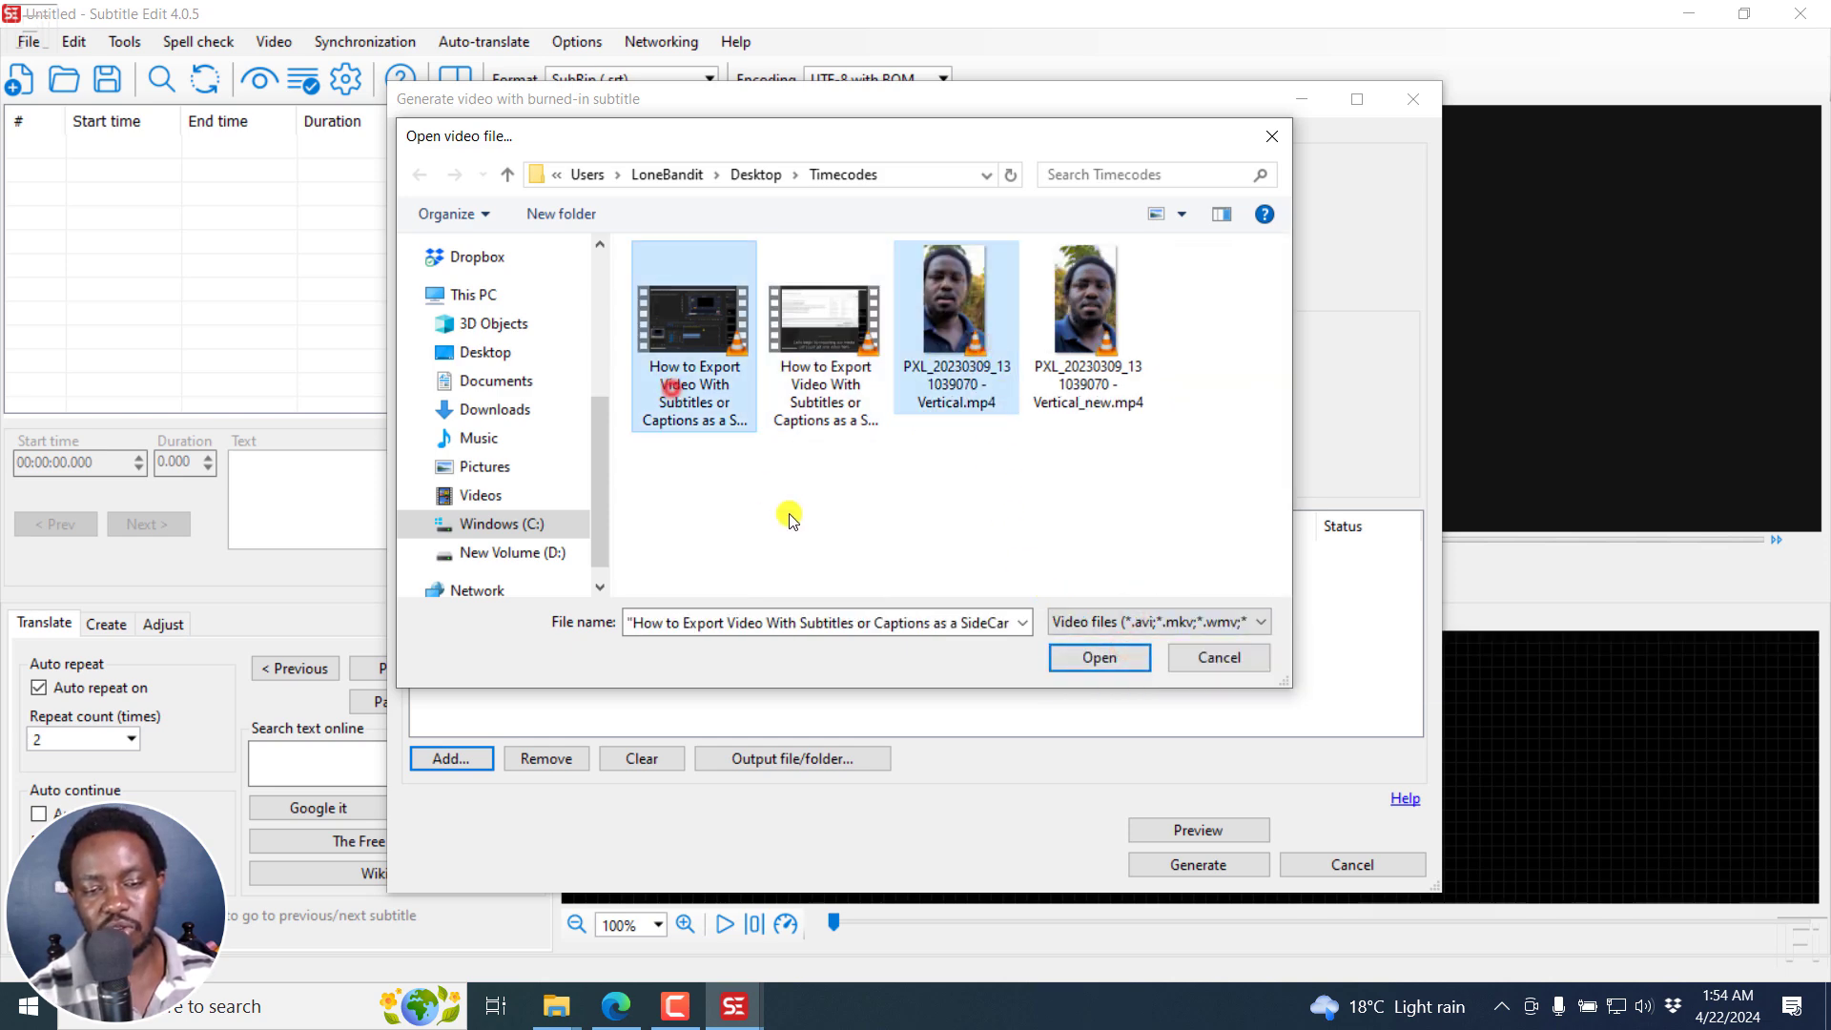
click(1084, 659)
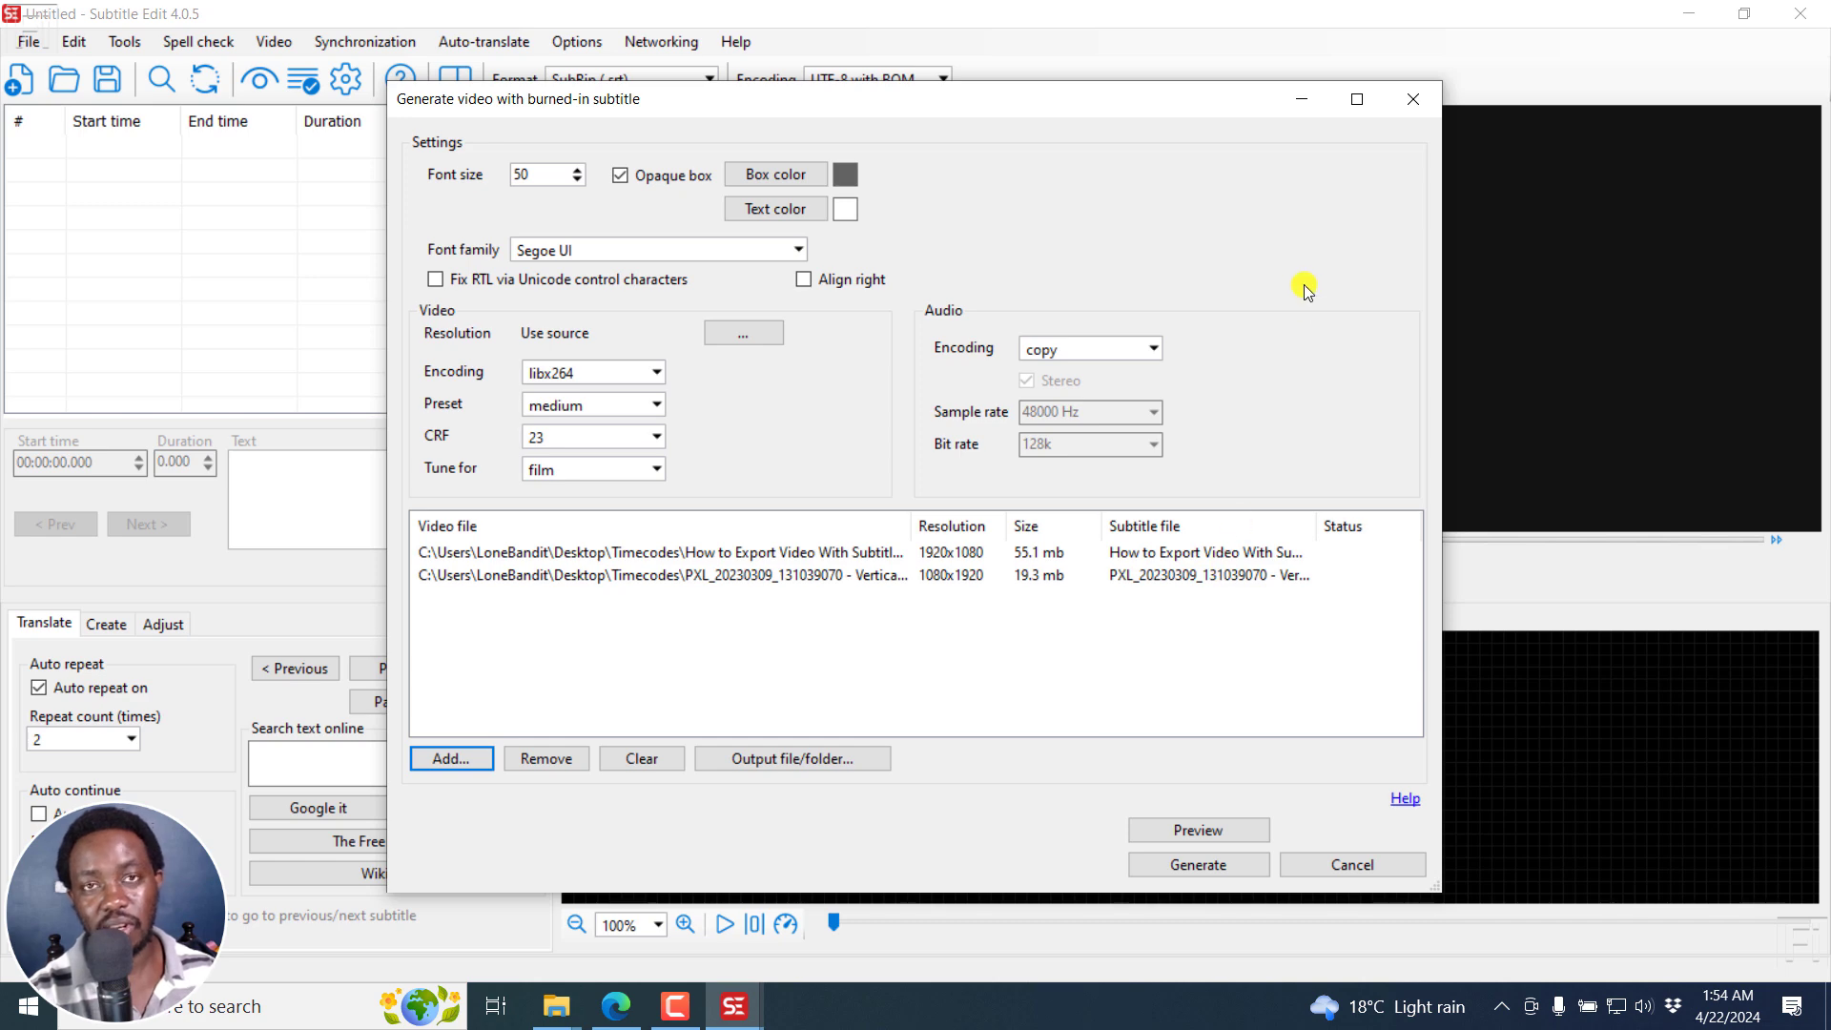
- Maximize the burn-in dialog and widen the Subtitle file column to confirm the .srt and .ass pairings
click(1358, 100)
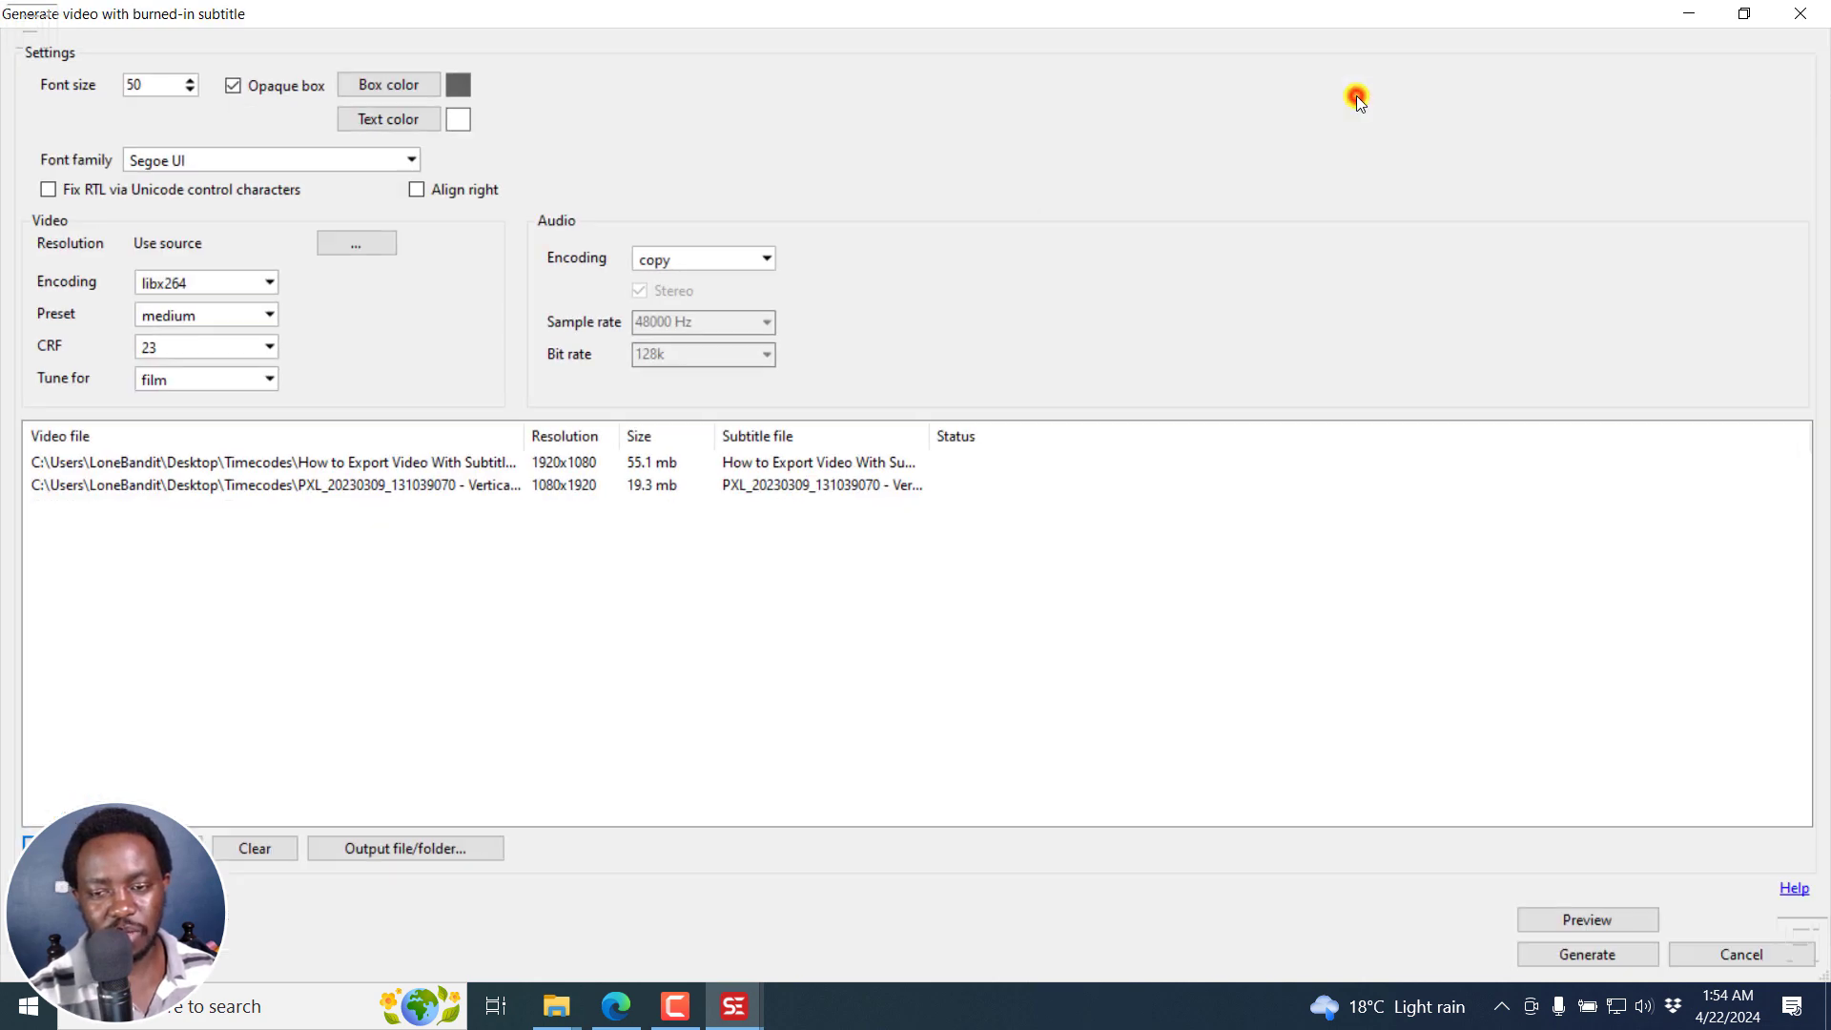
drag(928, 433, 1370, 435)
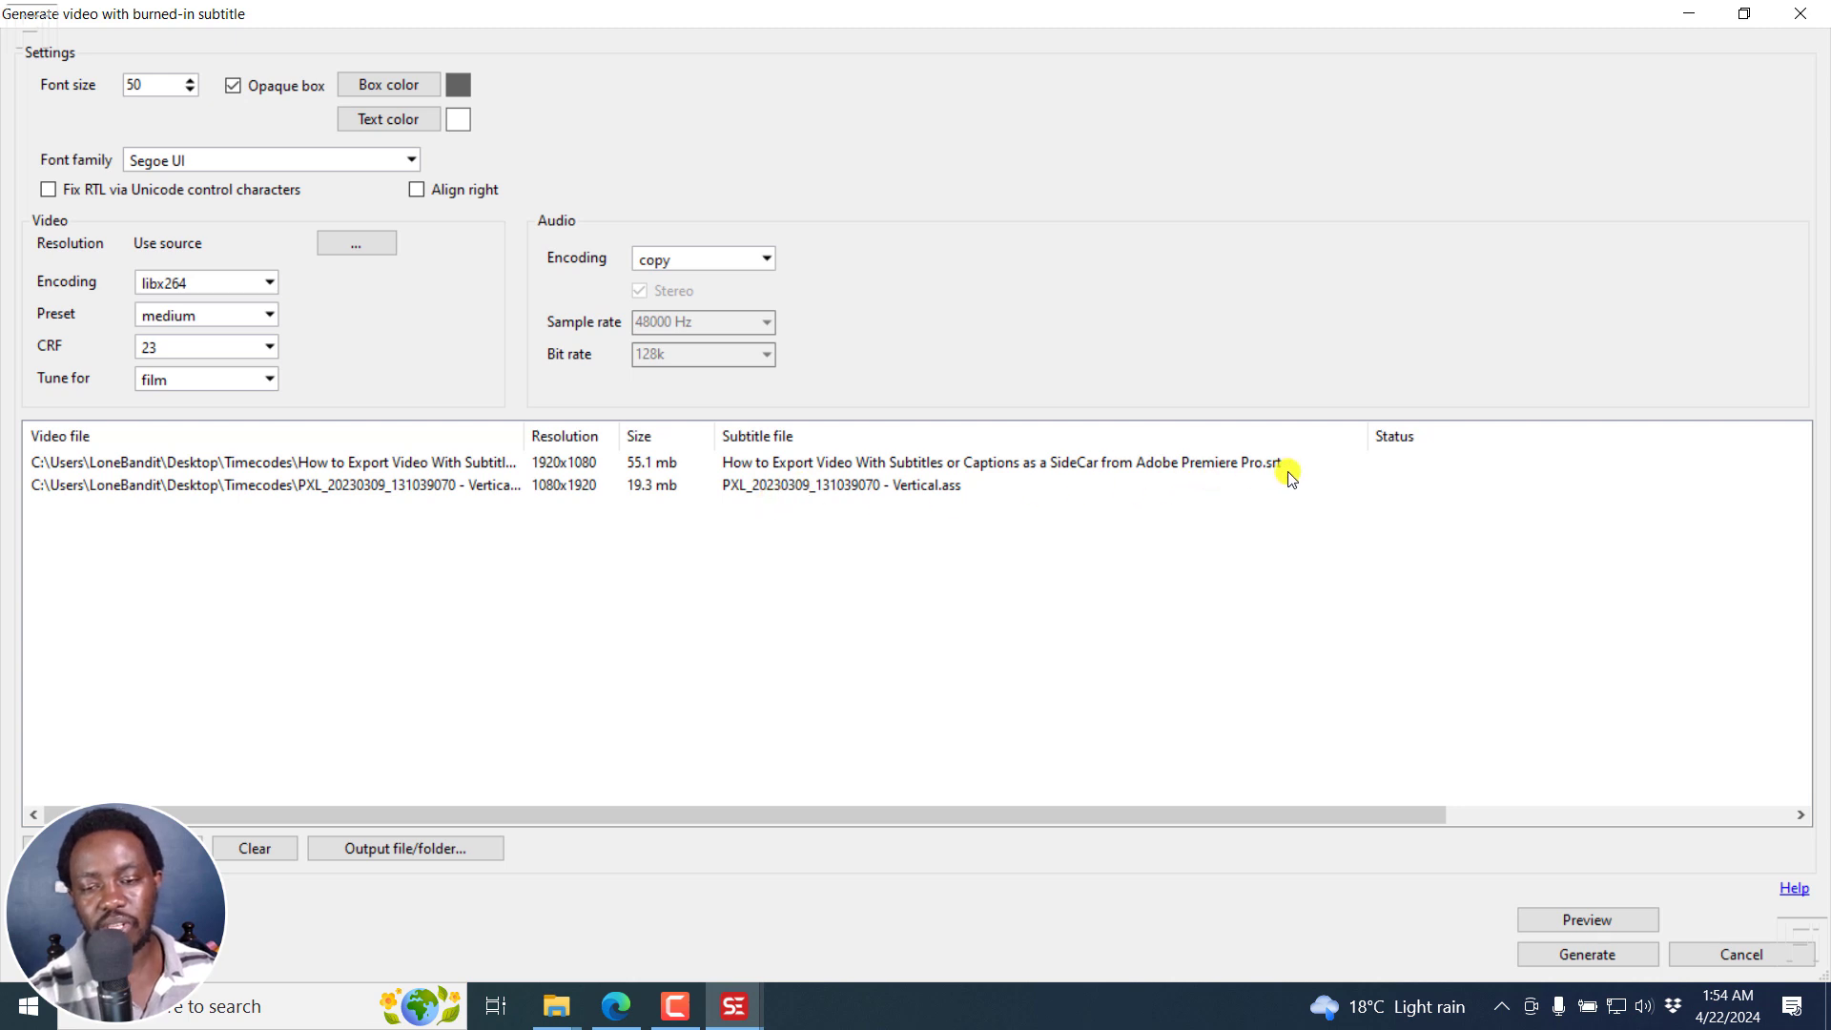
click(954, 496)
click(521, 467)
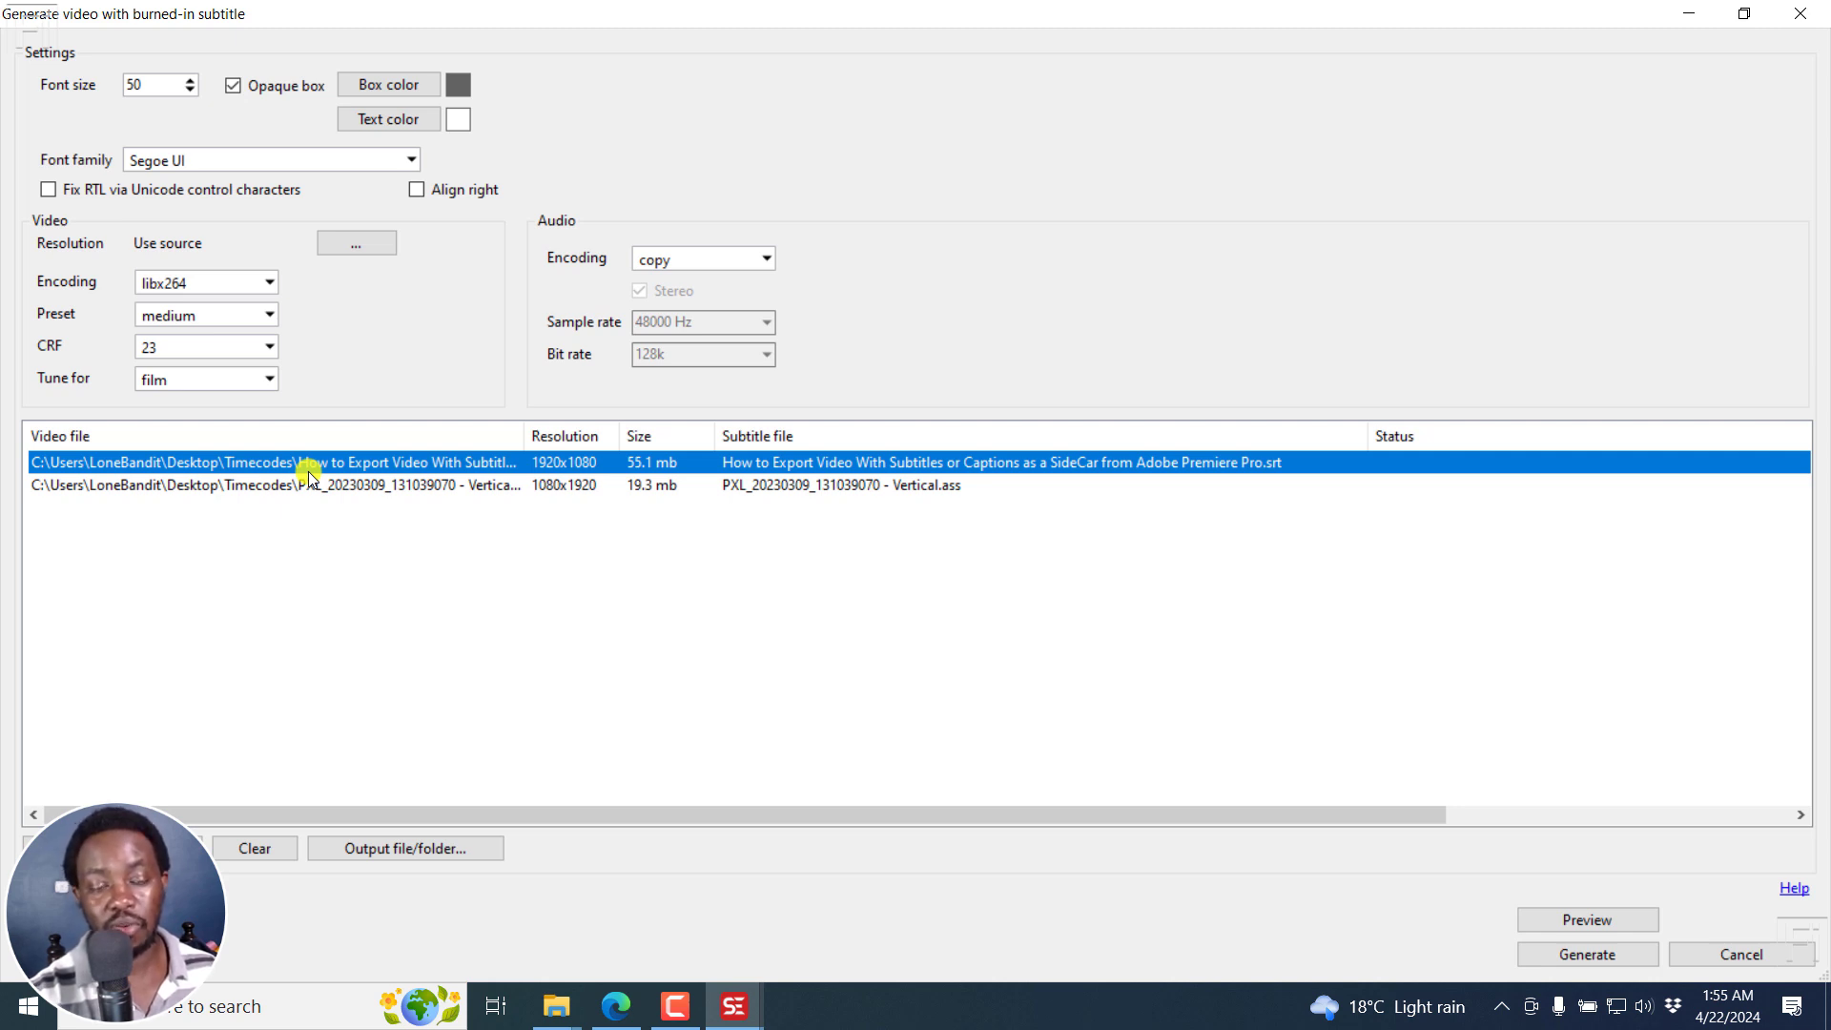
right_click(1028, 461)
click(1103, 516)
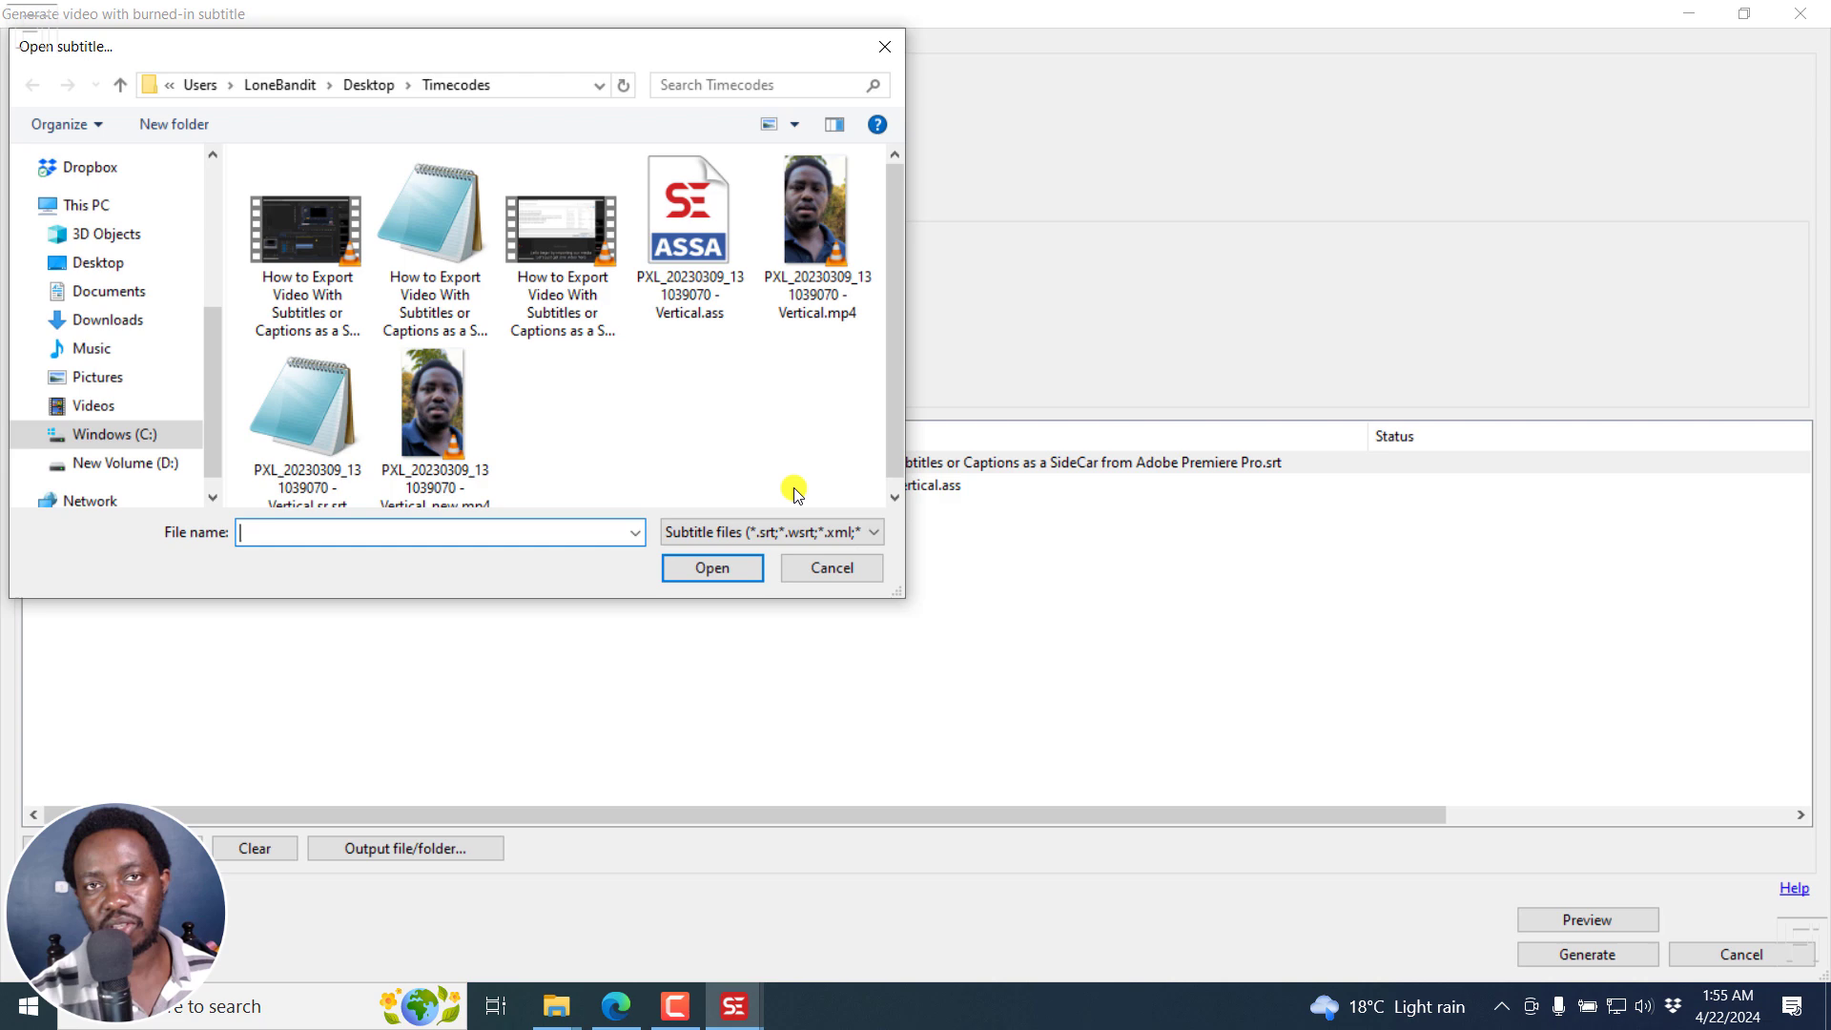
click(831, 568)
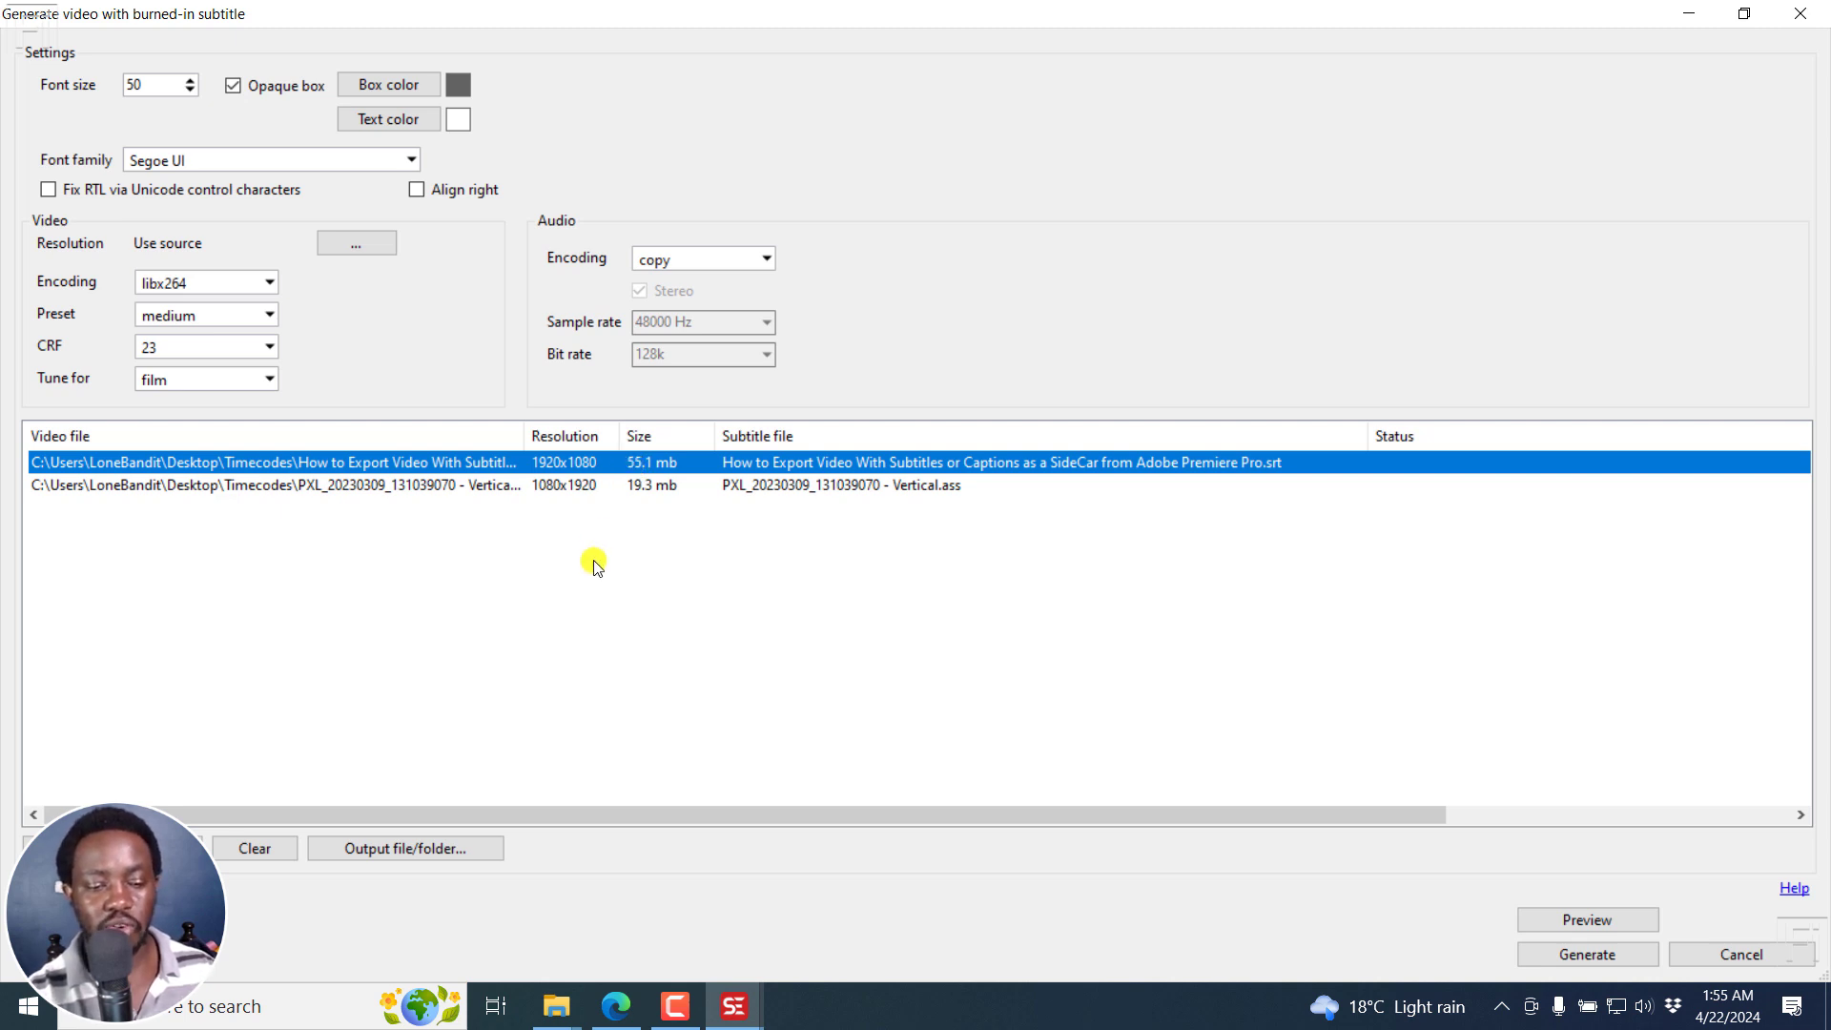
- Direct the burn-in output to a separate Output folder on the Desktop
click(395, 848)
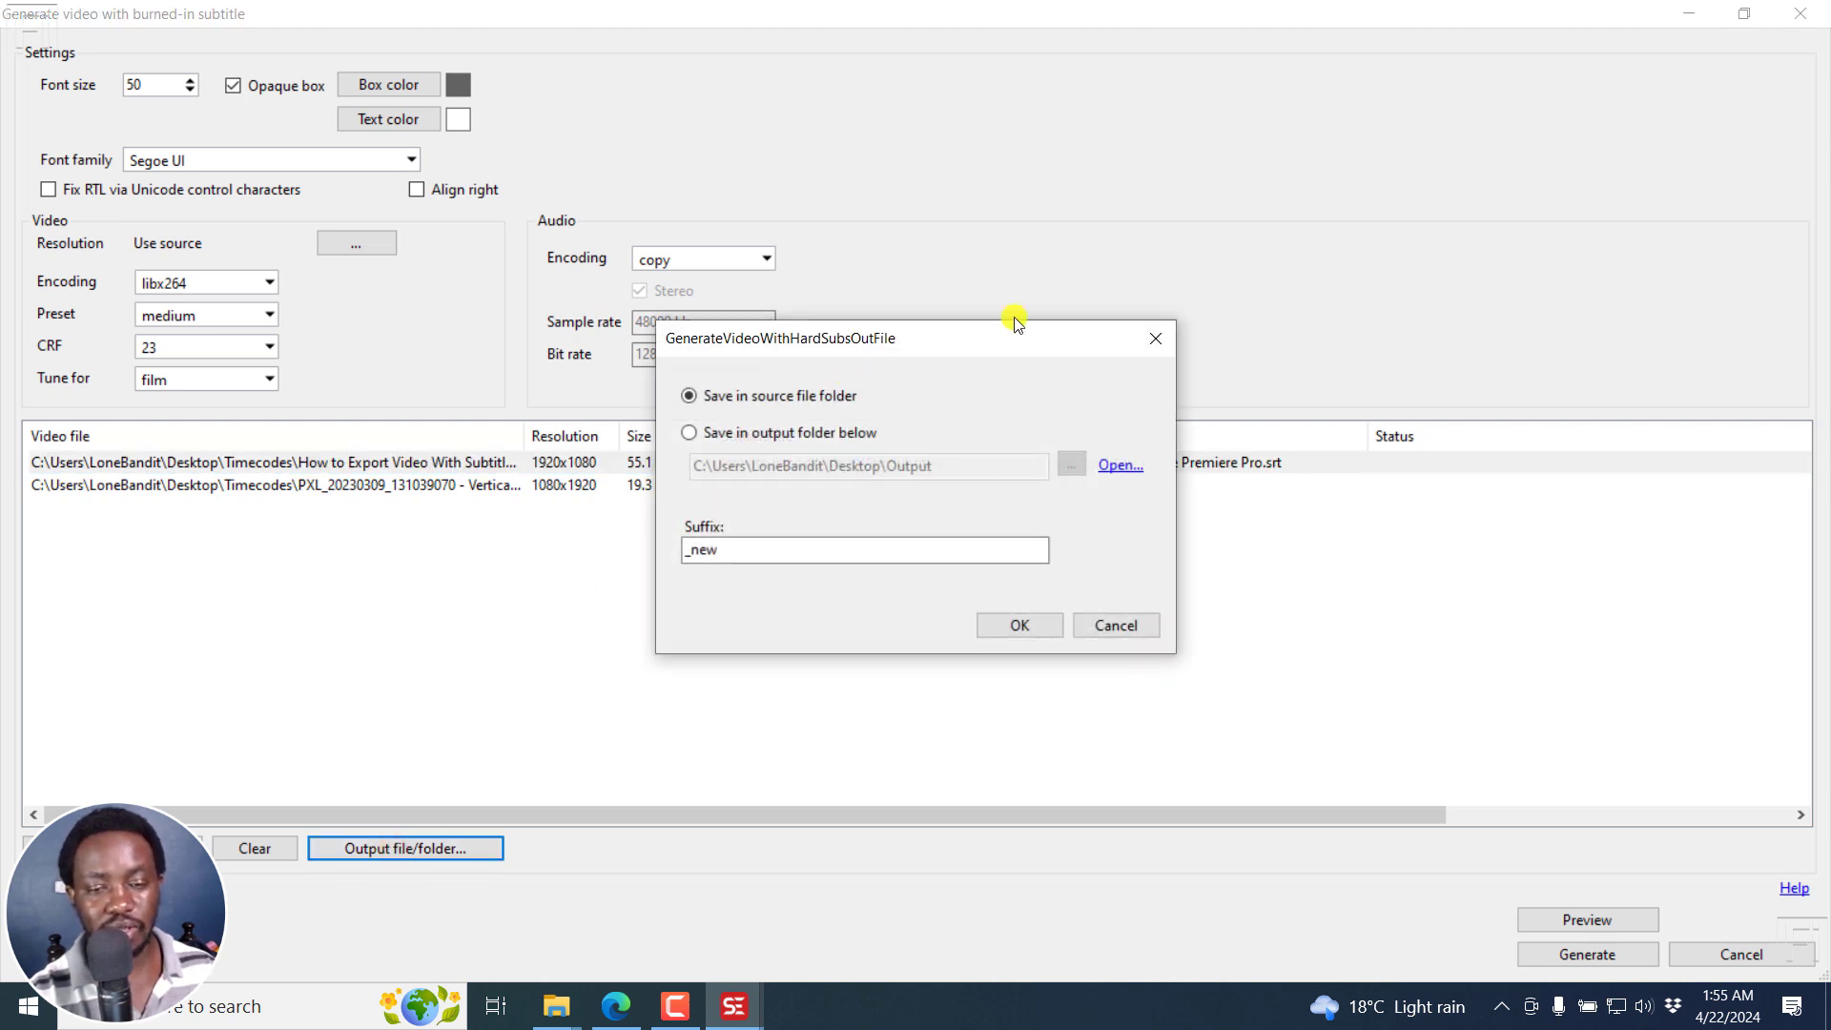
drag(879, 340, 977, 319)
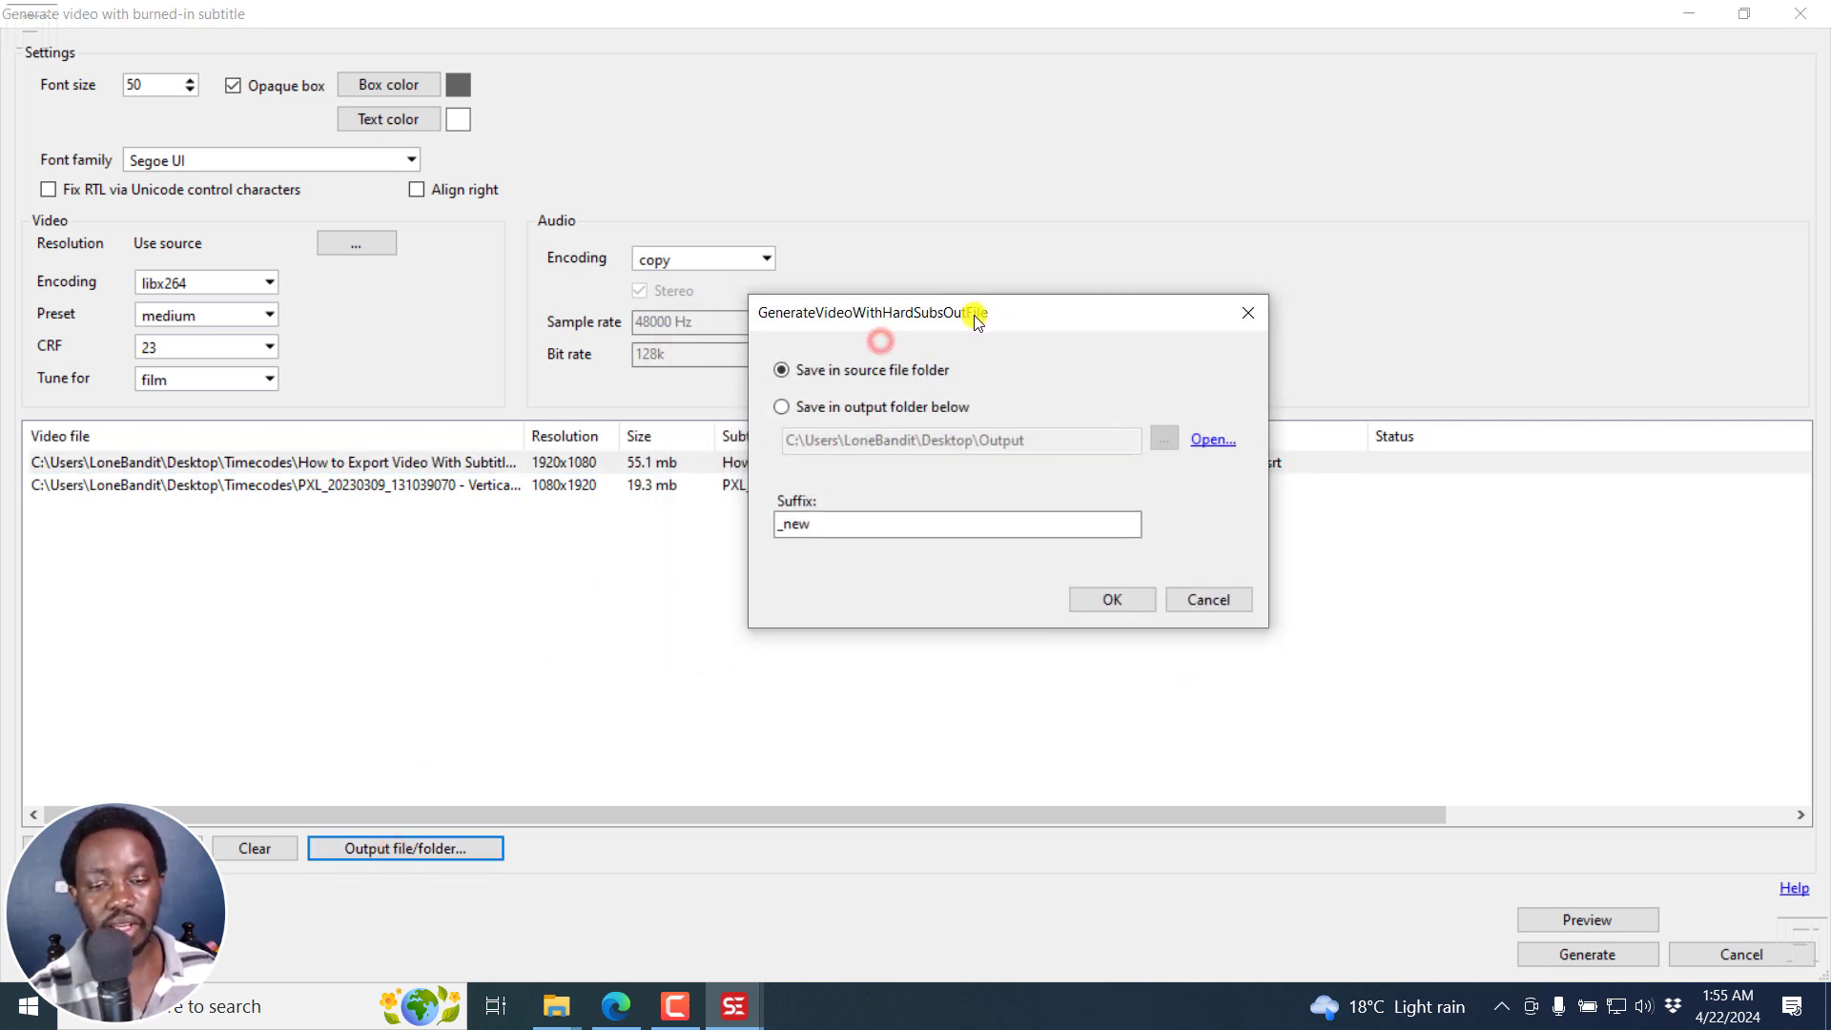
click(780, 410)
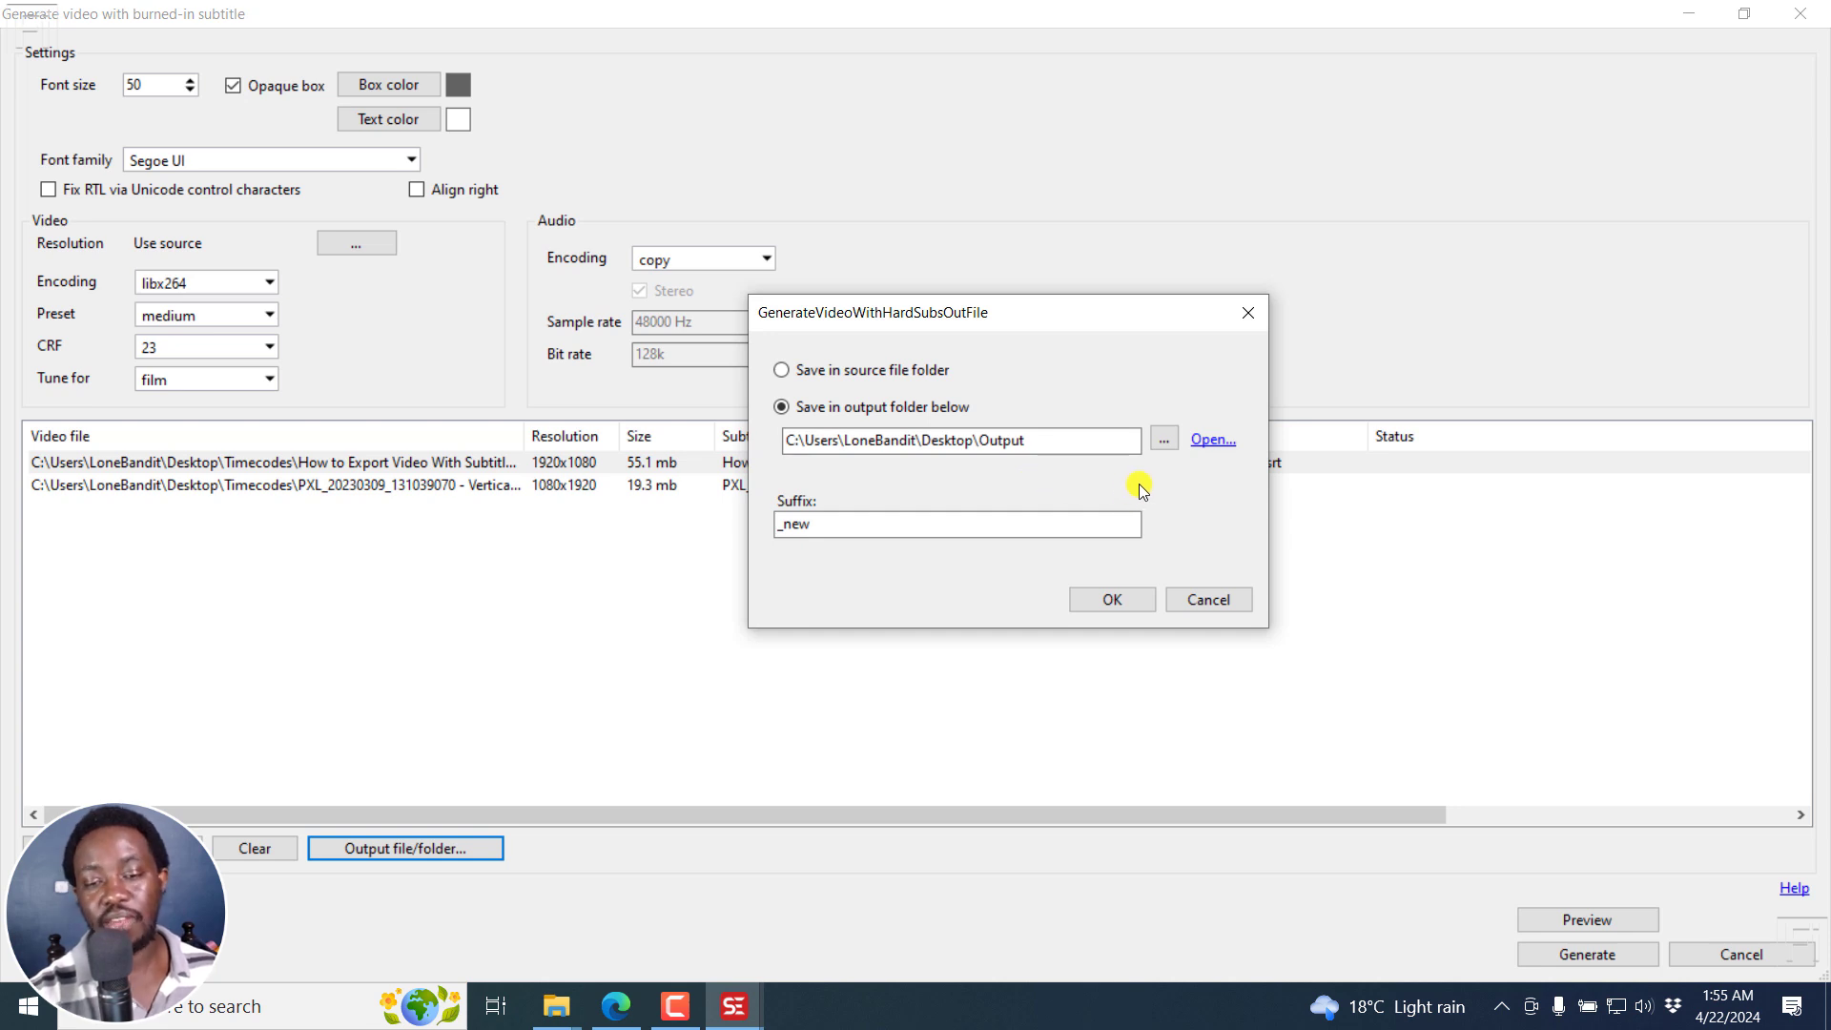
click(1166, 437)
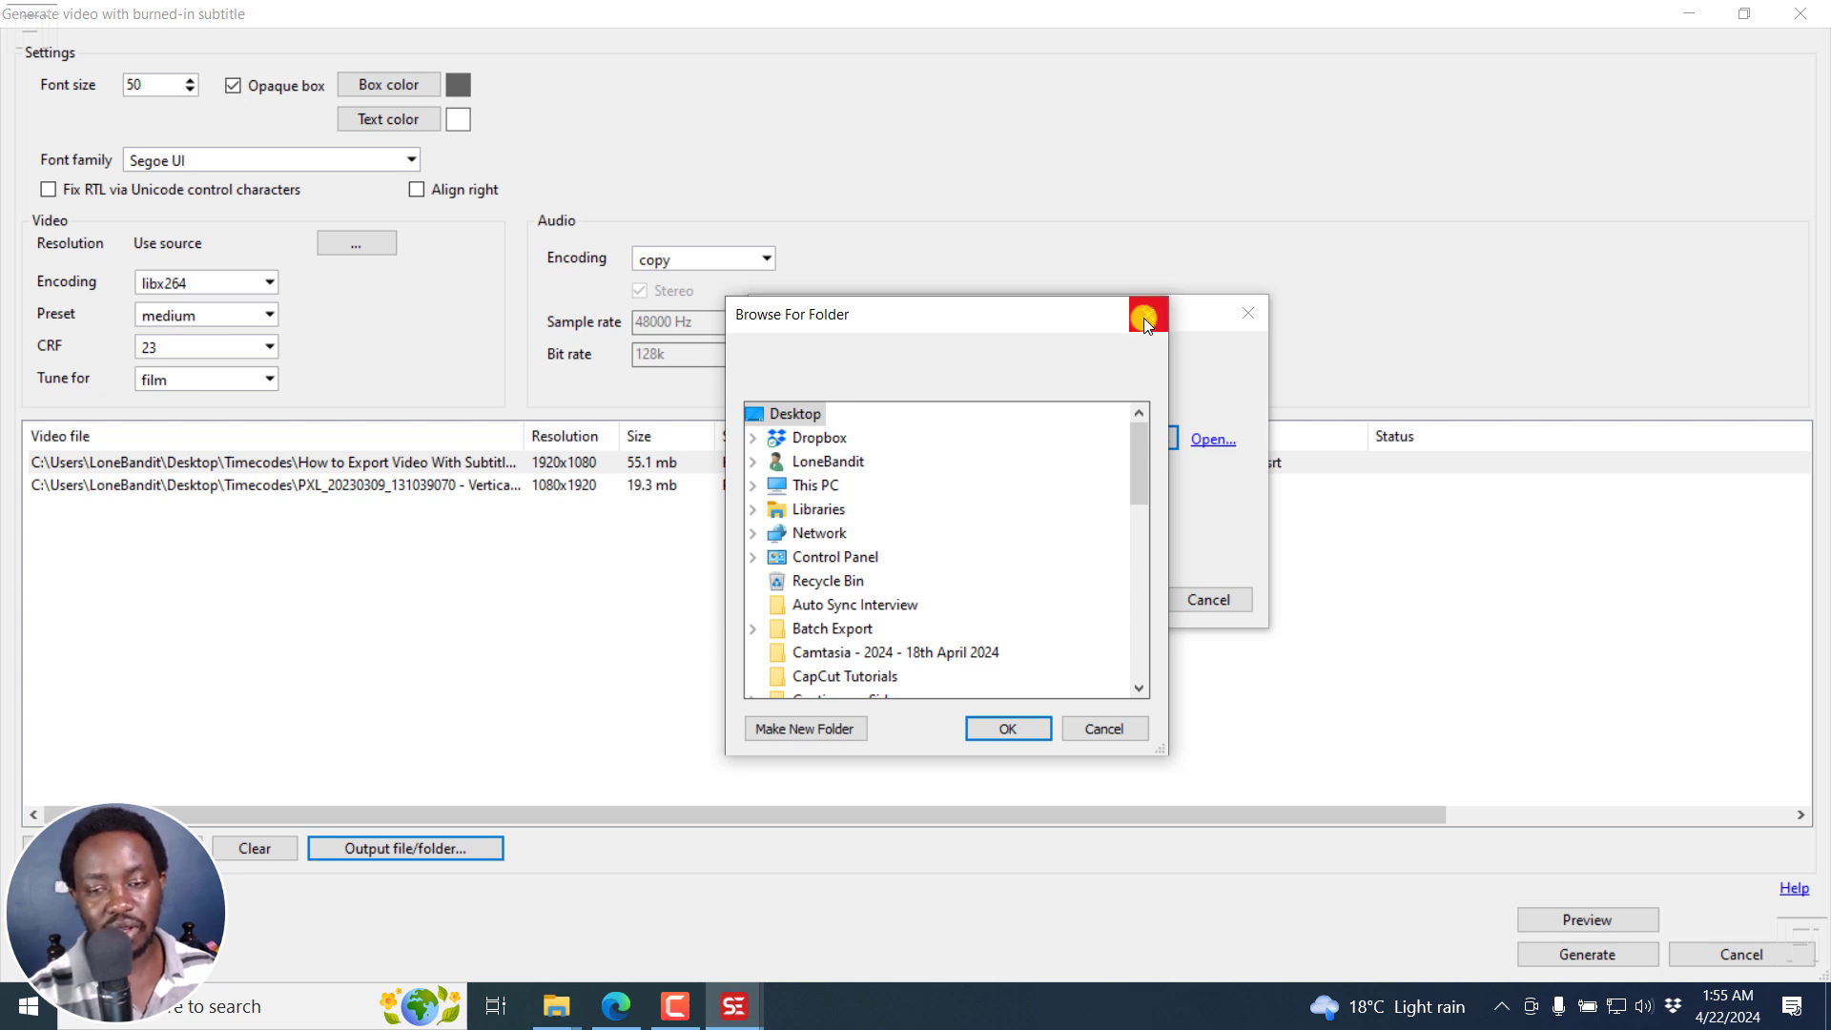
click(1148, 317)
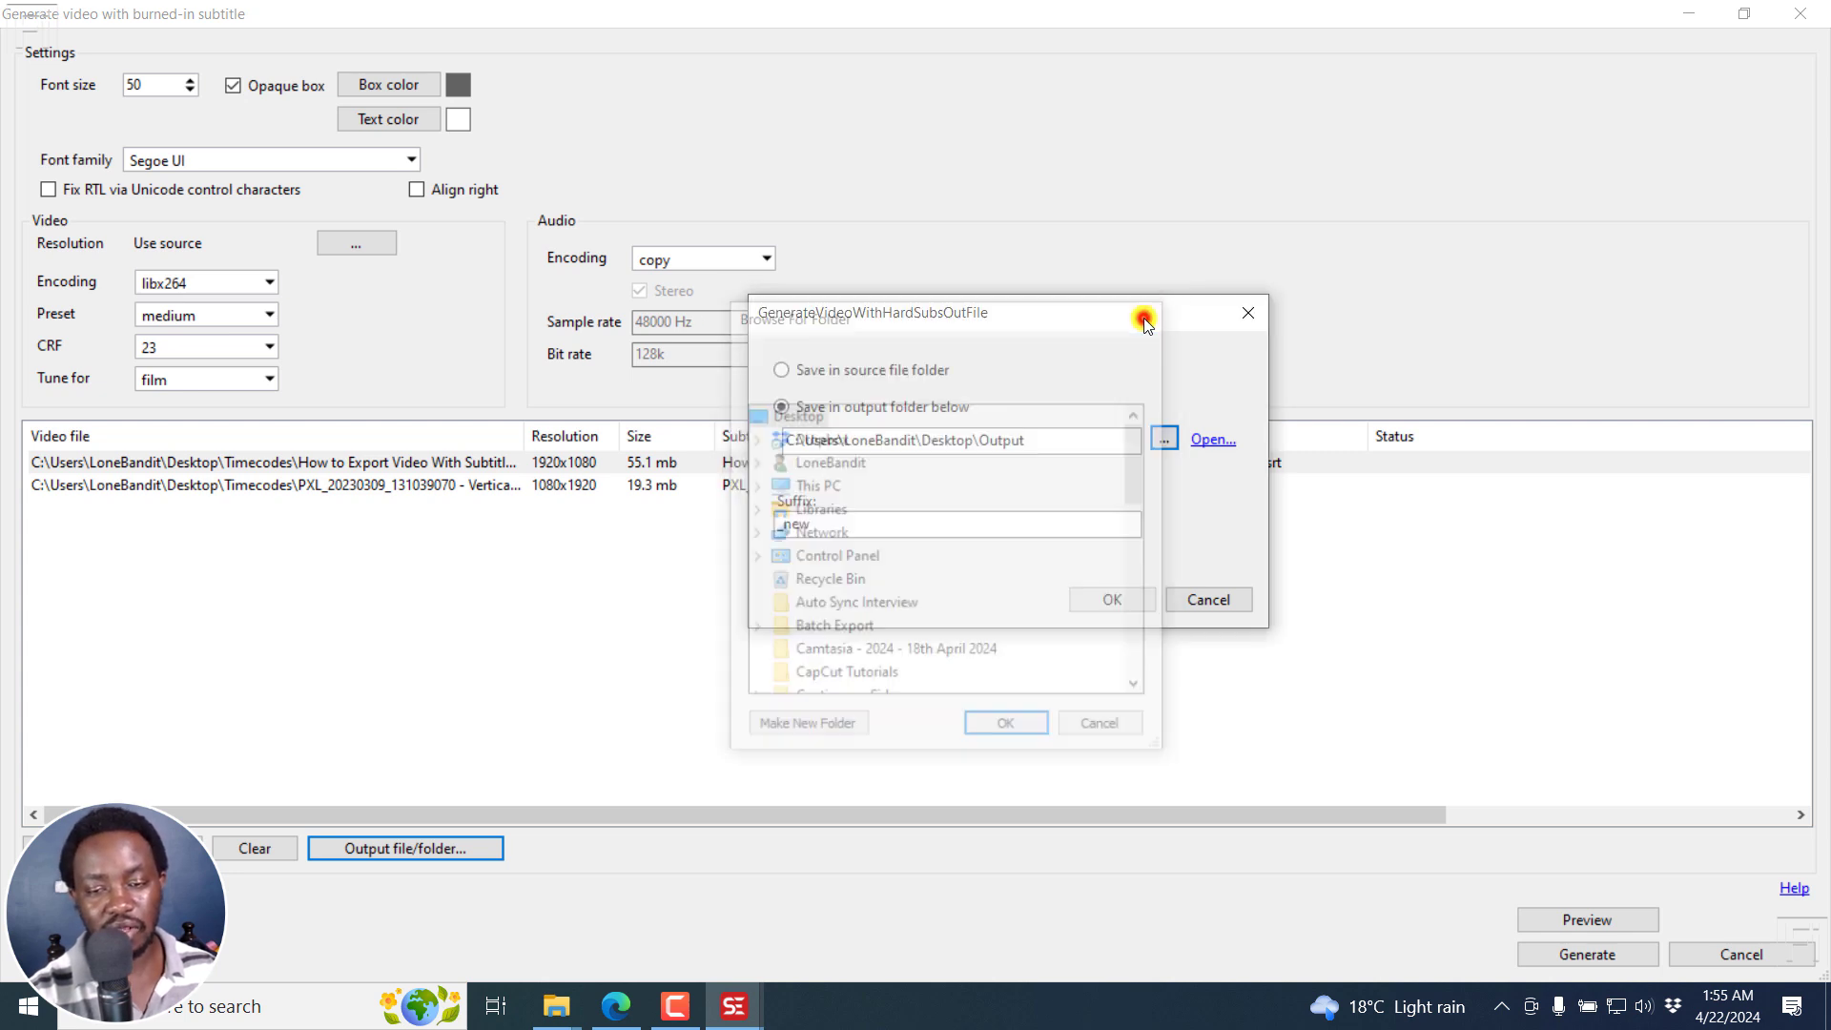
click(1223, 441)
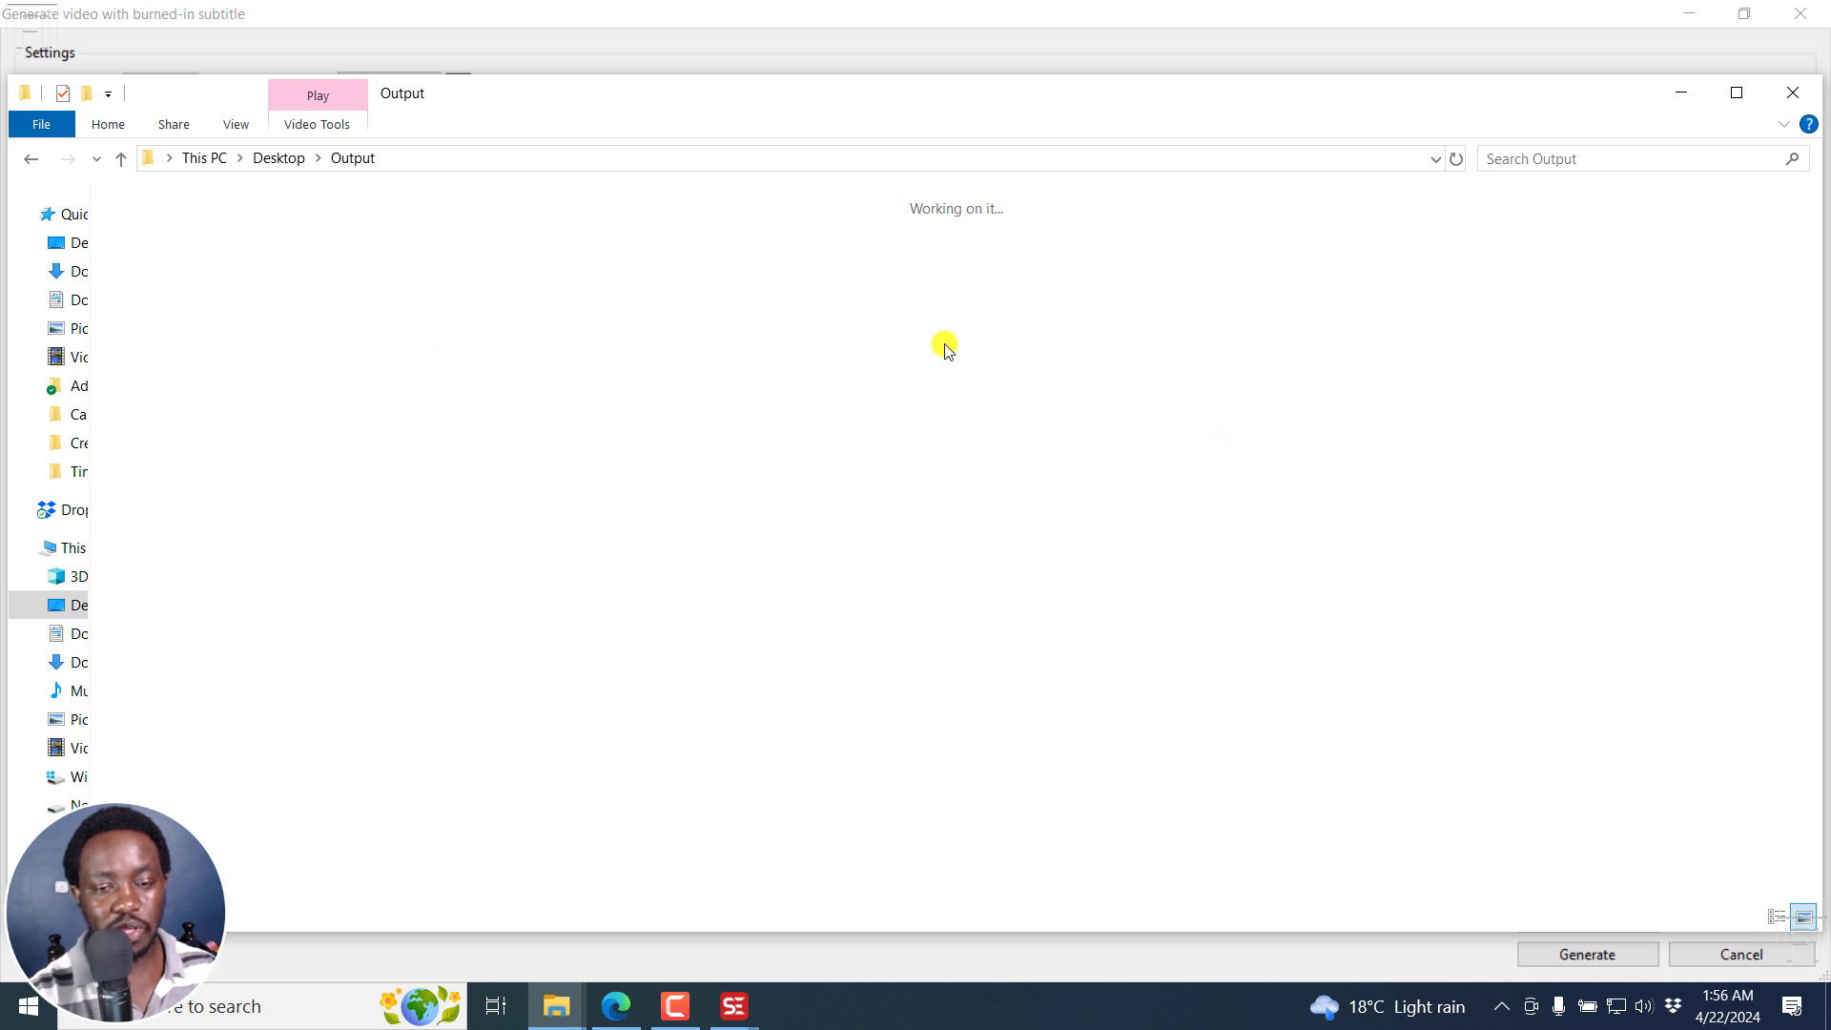
click(1680, 92)
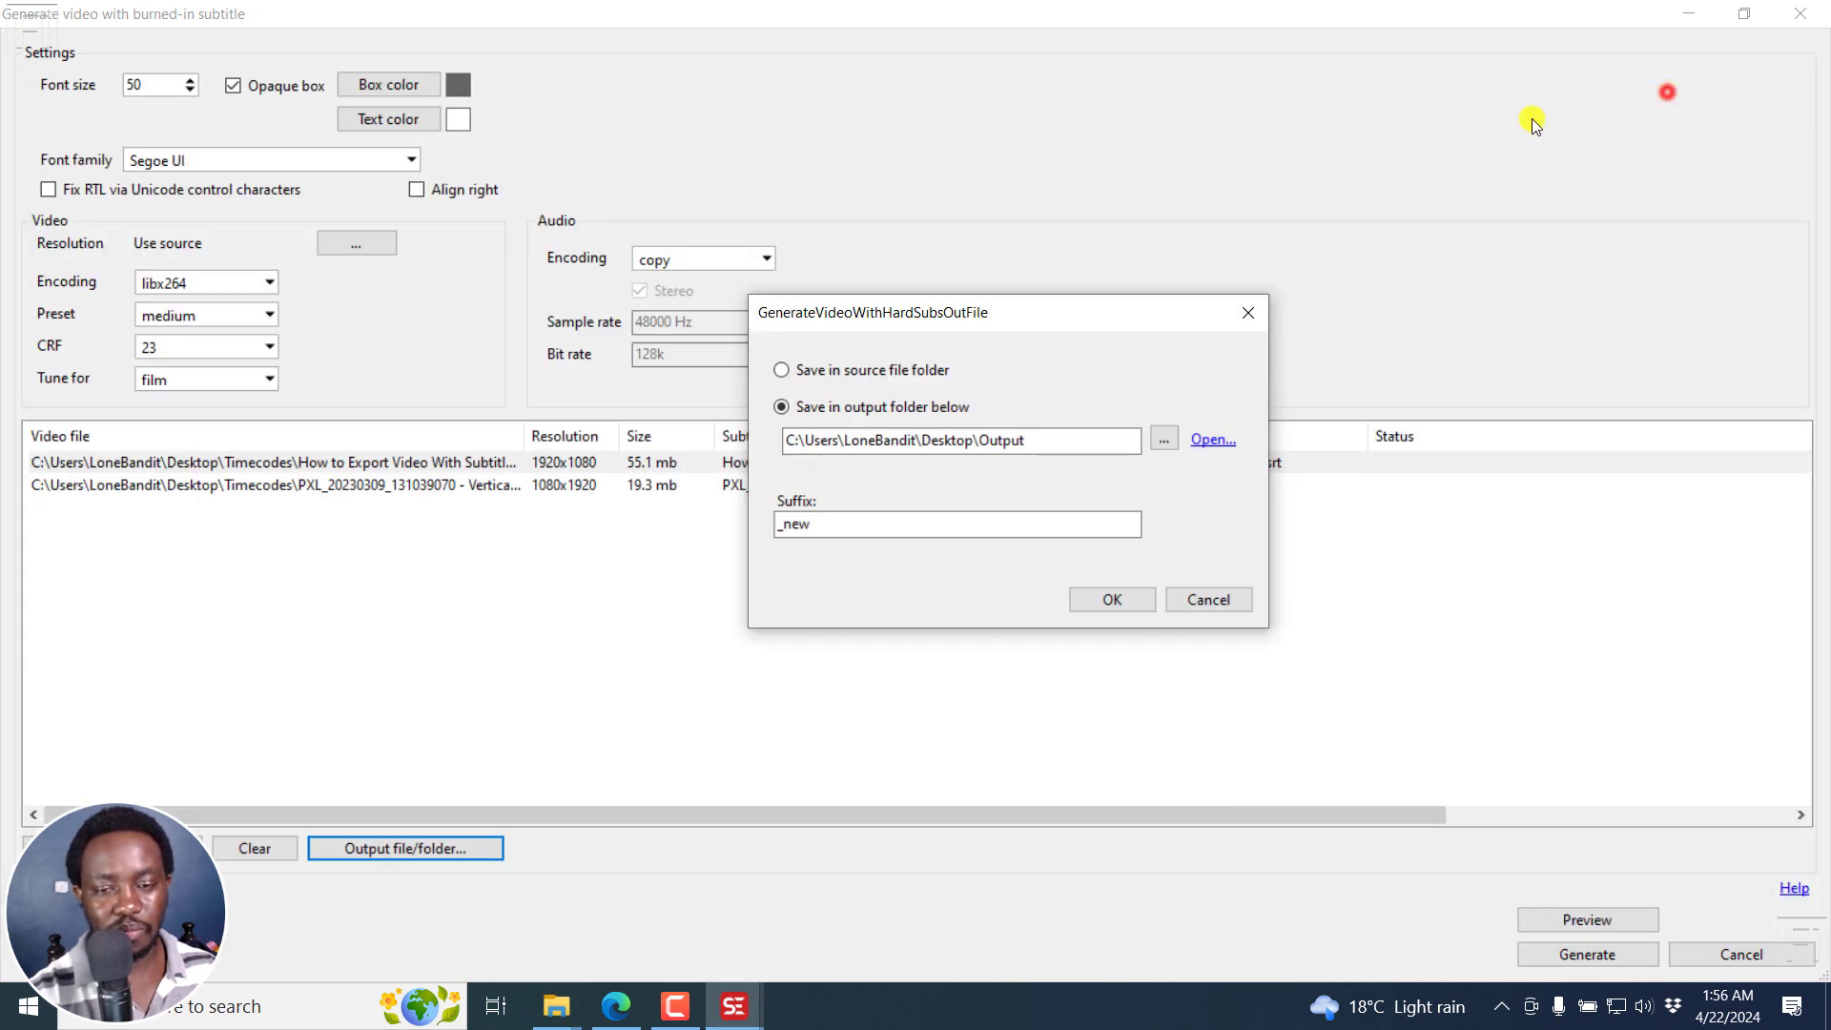
- Replace the output file suffix _new with _COMPLETED and confirm the settings
click(794, 525)
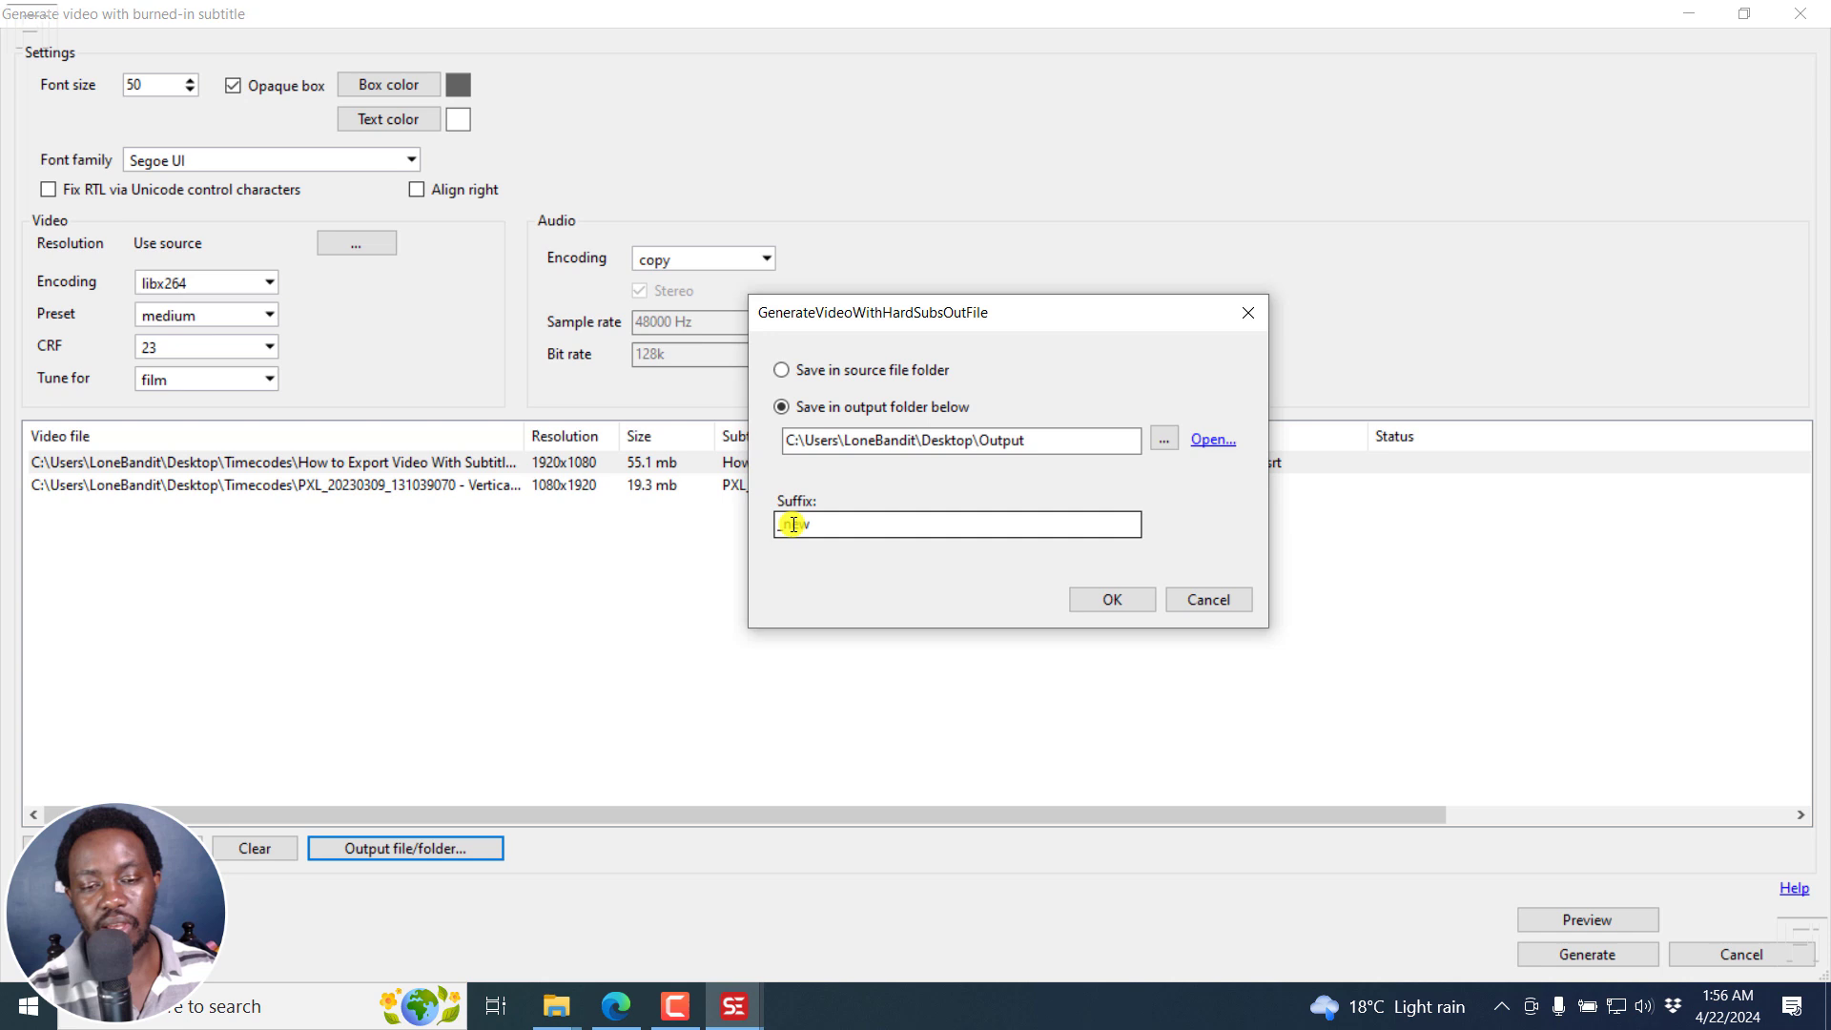
double_click(788, 525)
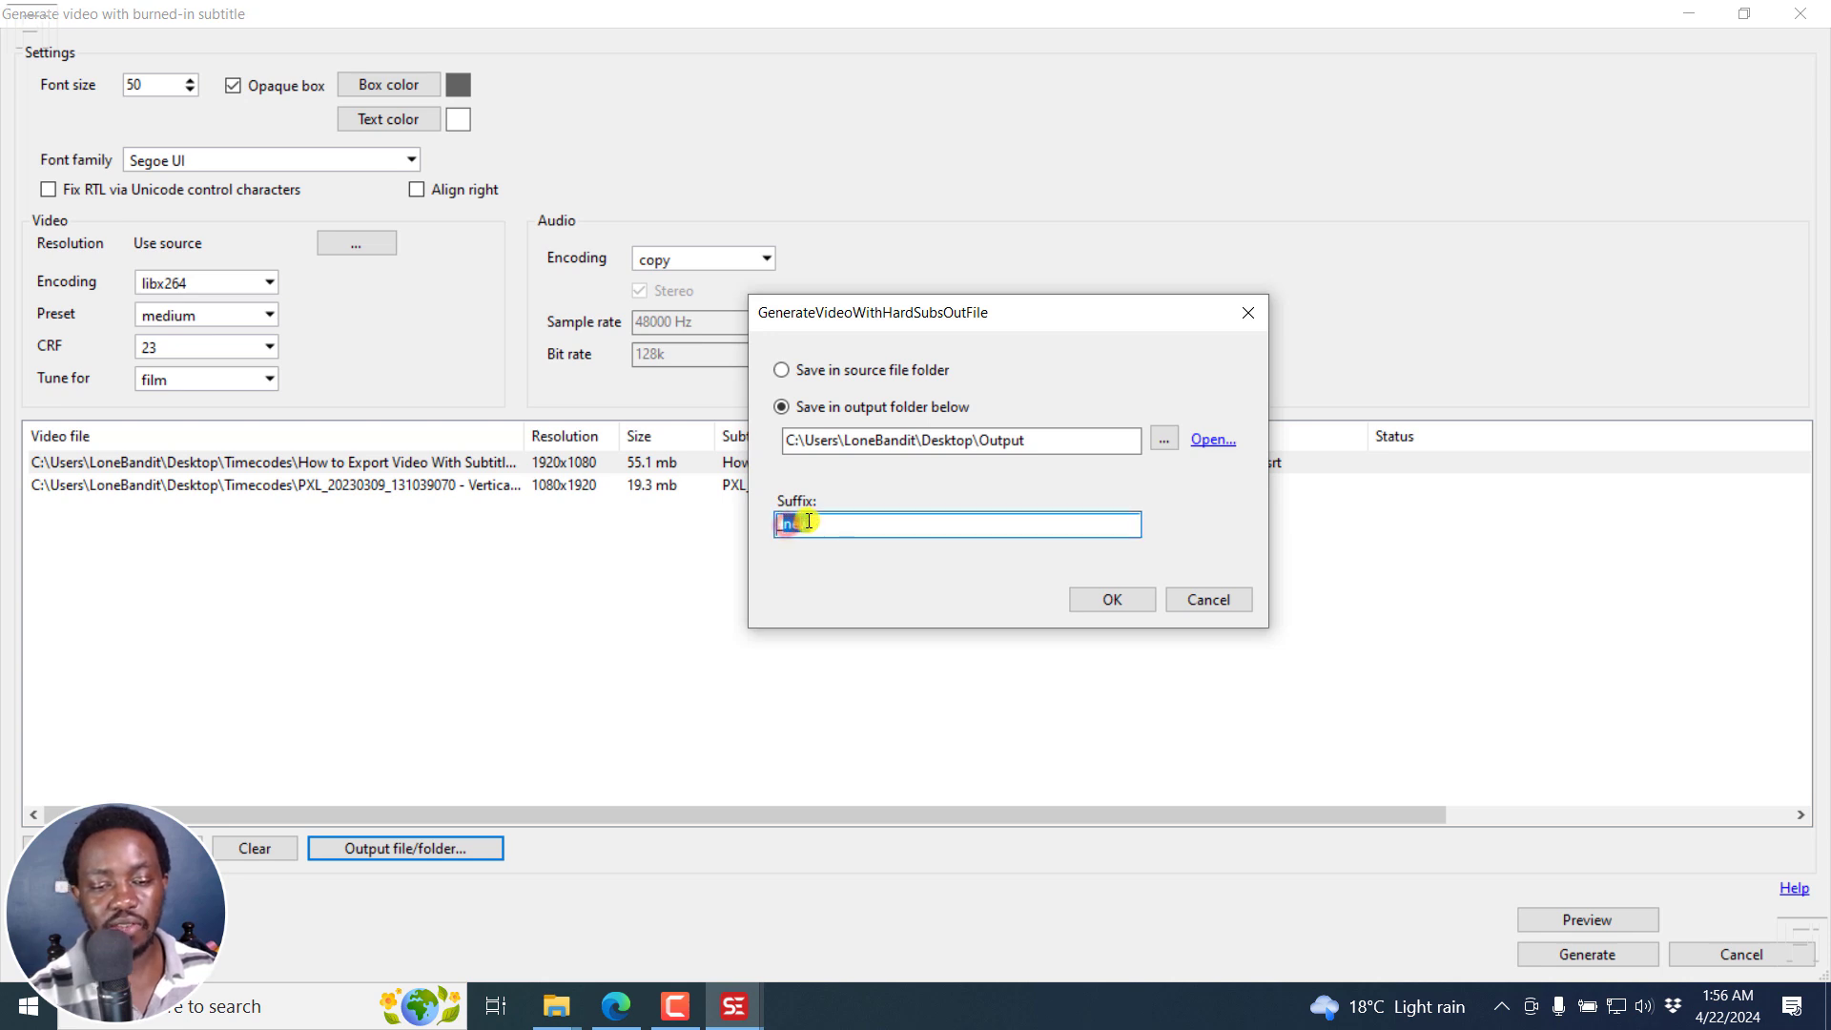
click(831, 523)
key(BackSpace)
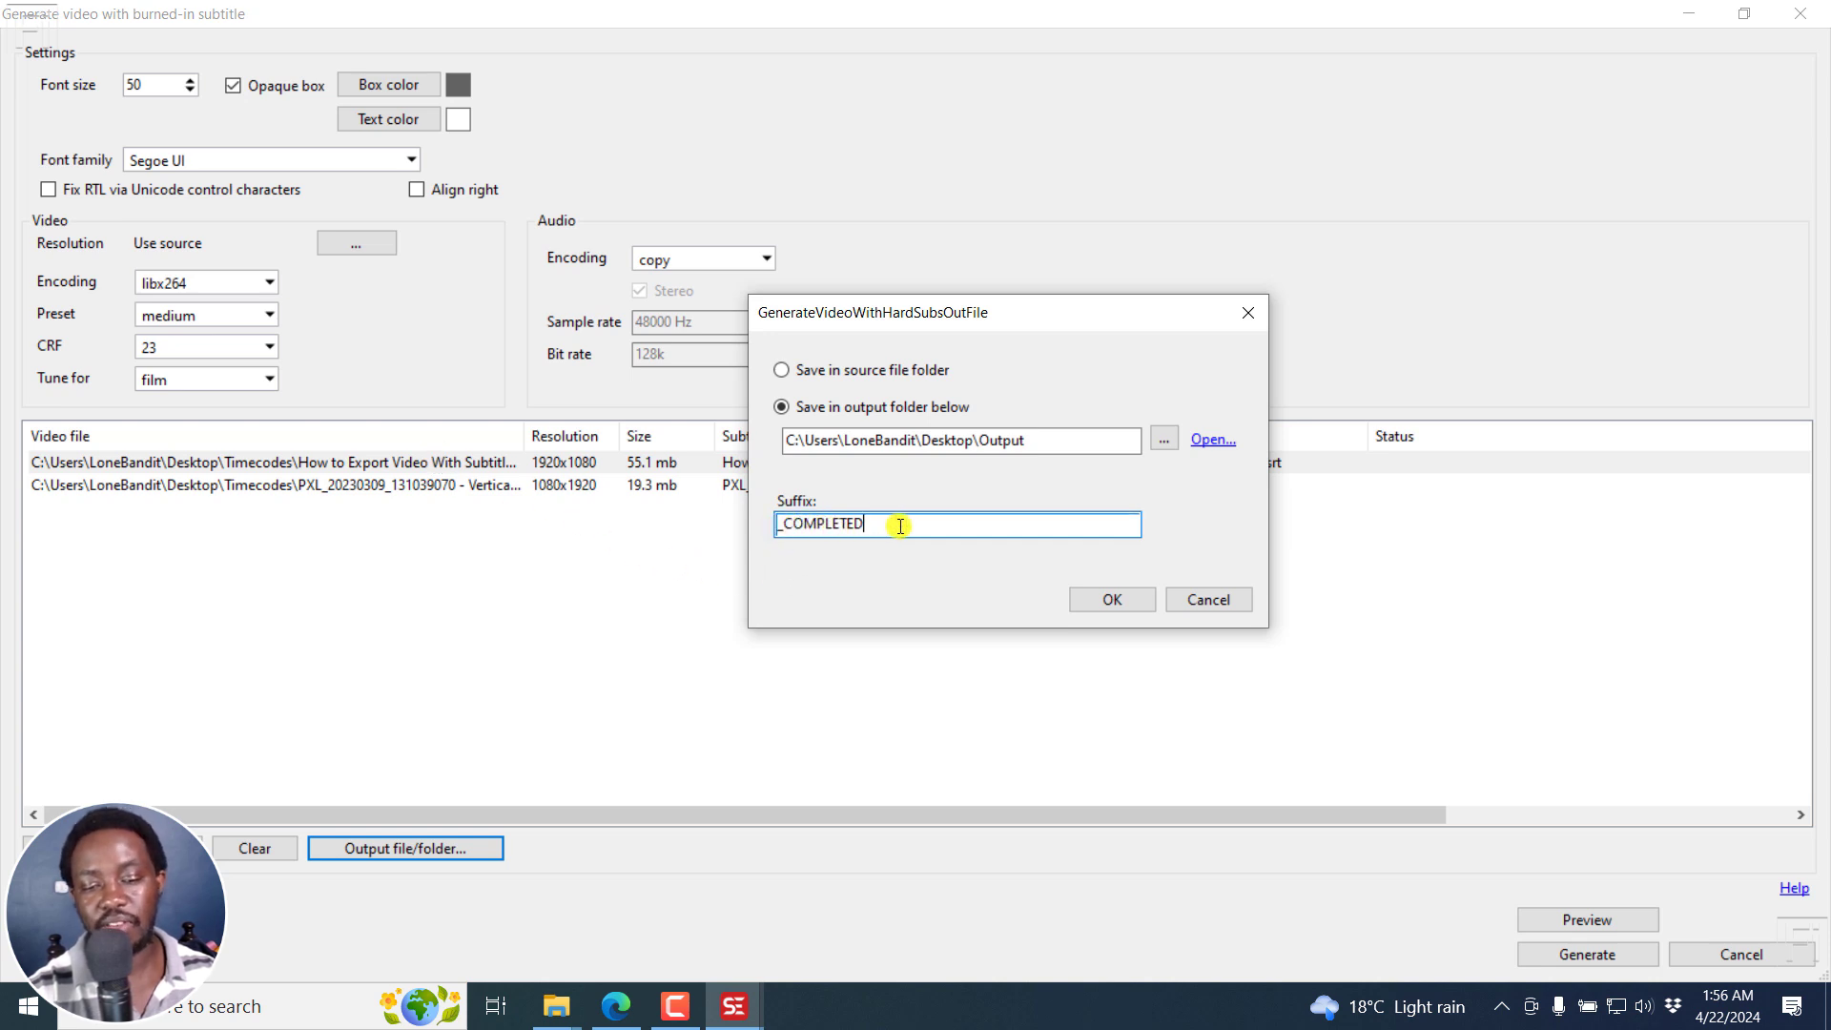
click(1113, 600)
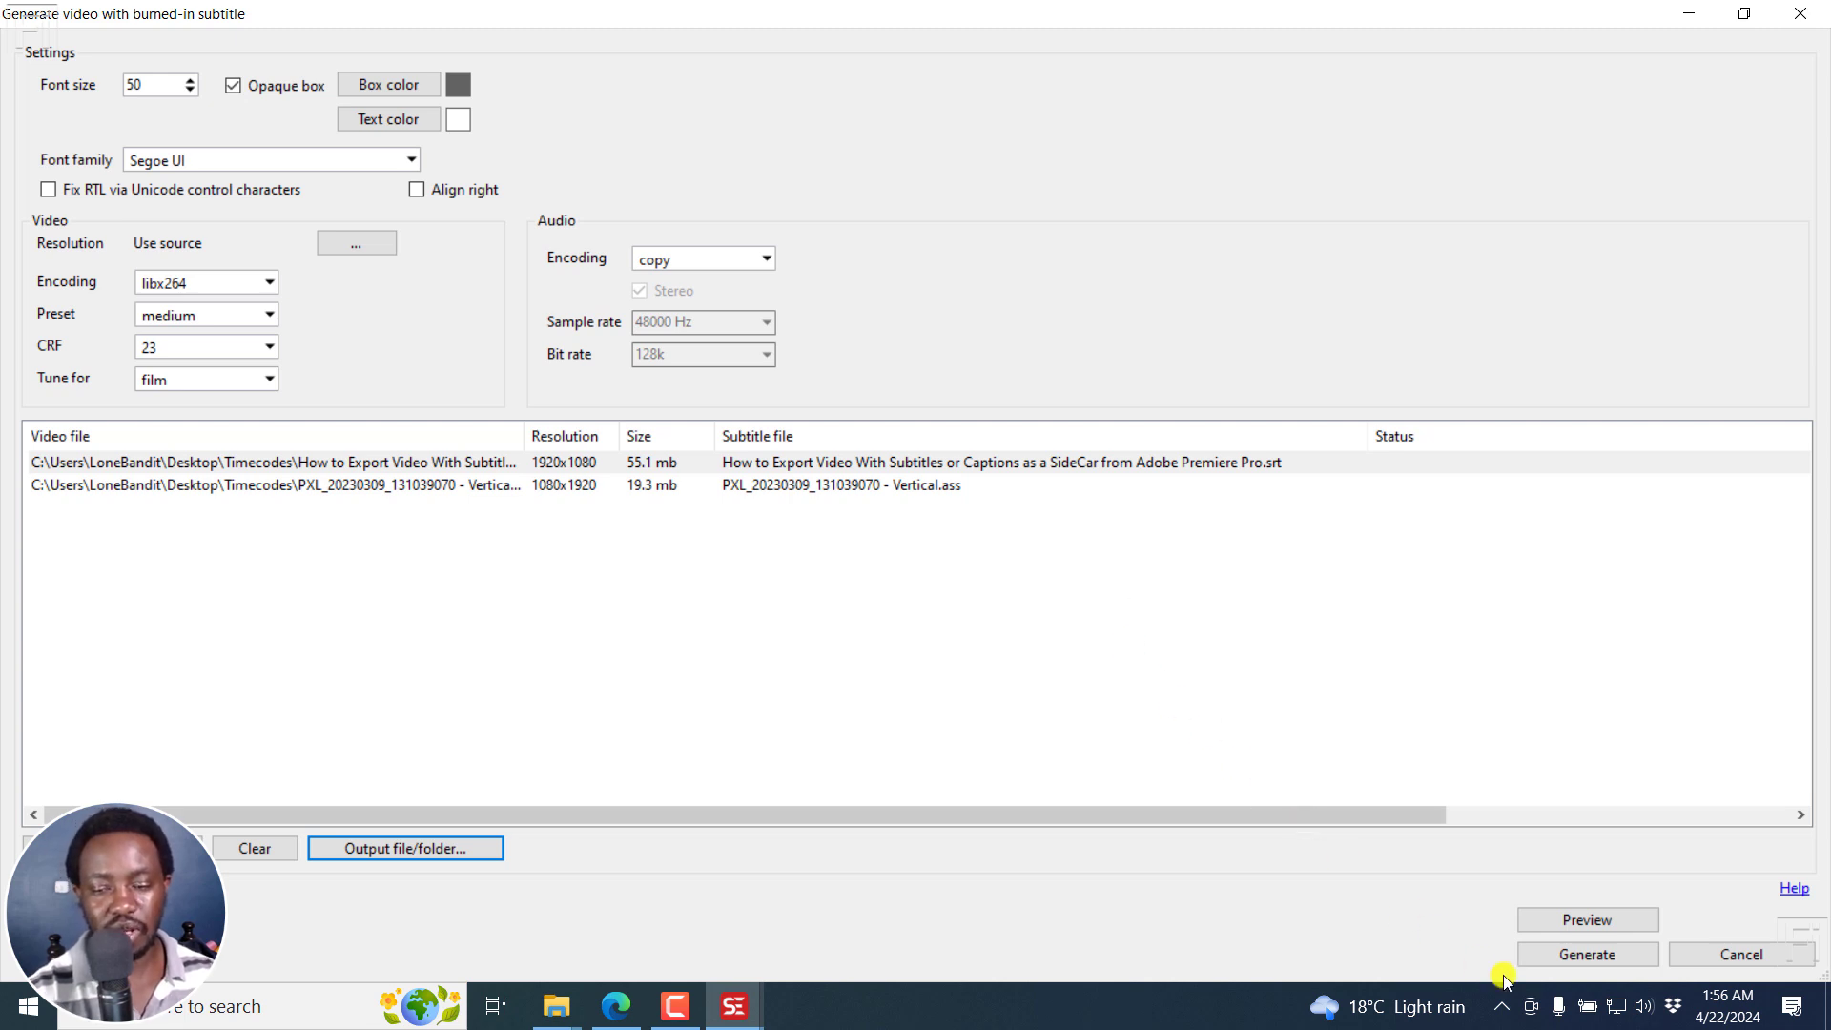
- Generate both videos and check the report: 2 files converted in 00:01:31
click(1574, 957)
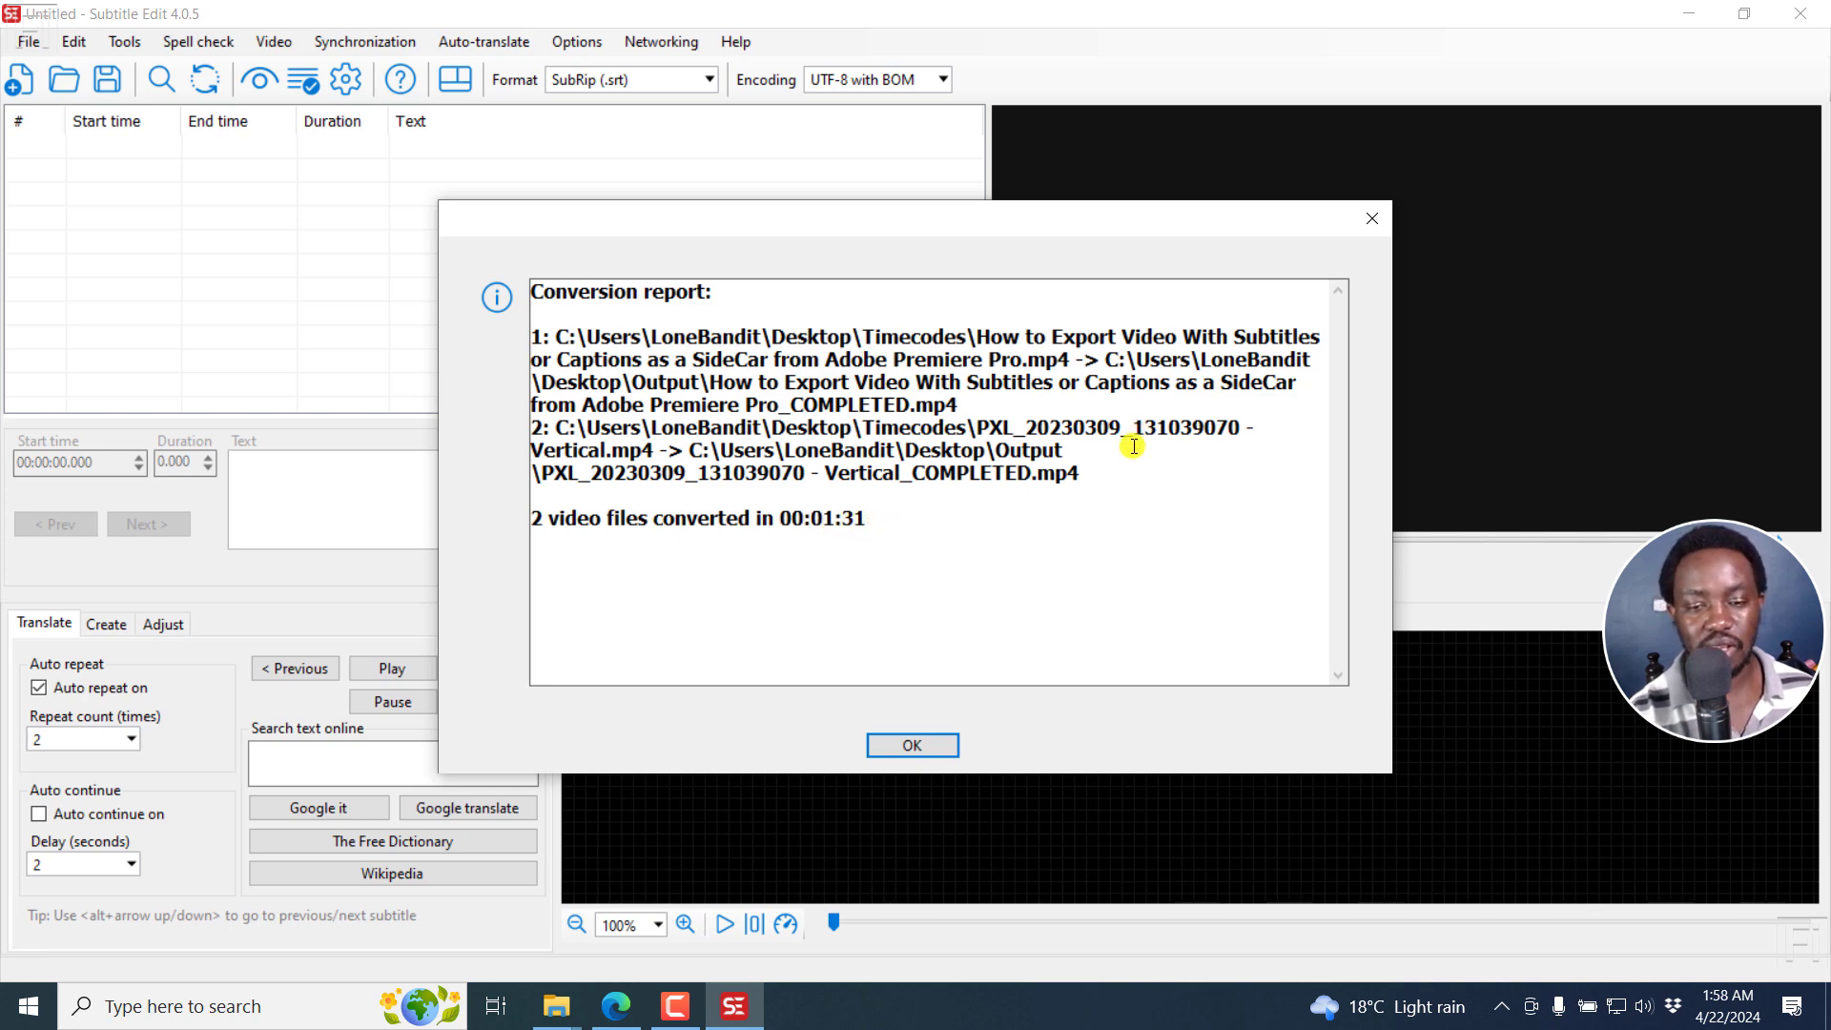
key(ctrl+a)
click(1081, 453)
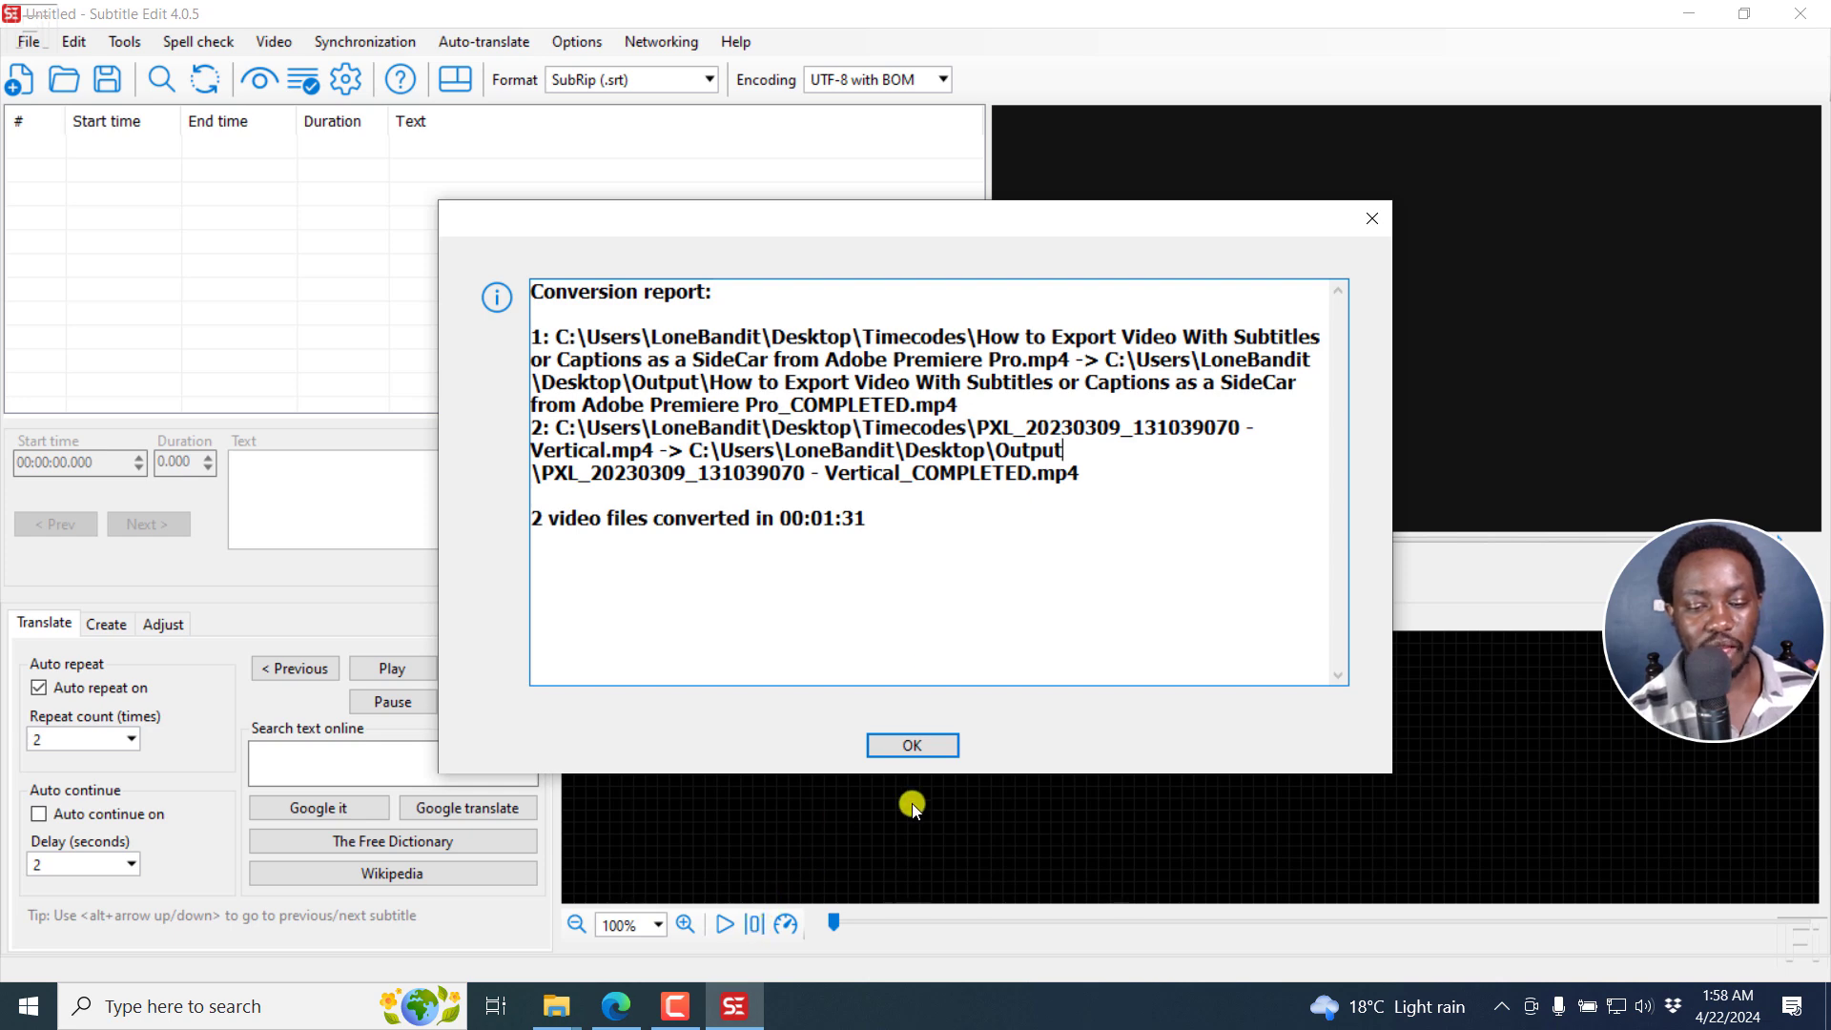
- Dismiss the conversion report and play the converted How to Export video from the maximized Output folder
click(904, 748)
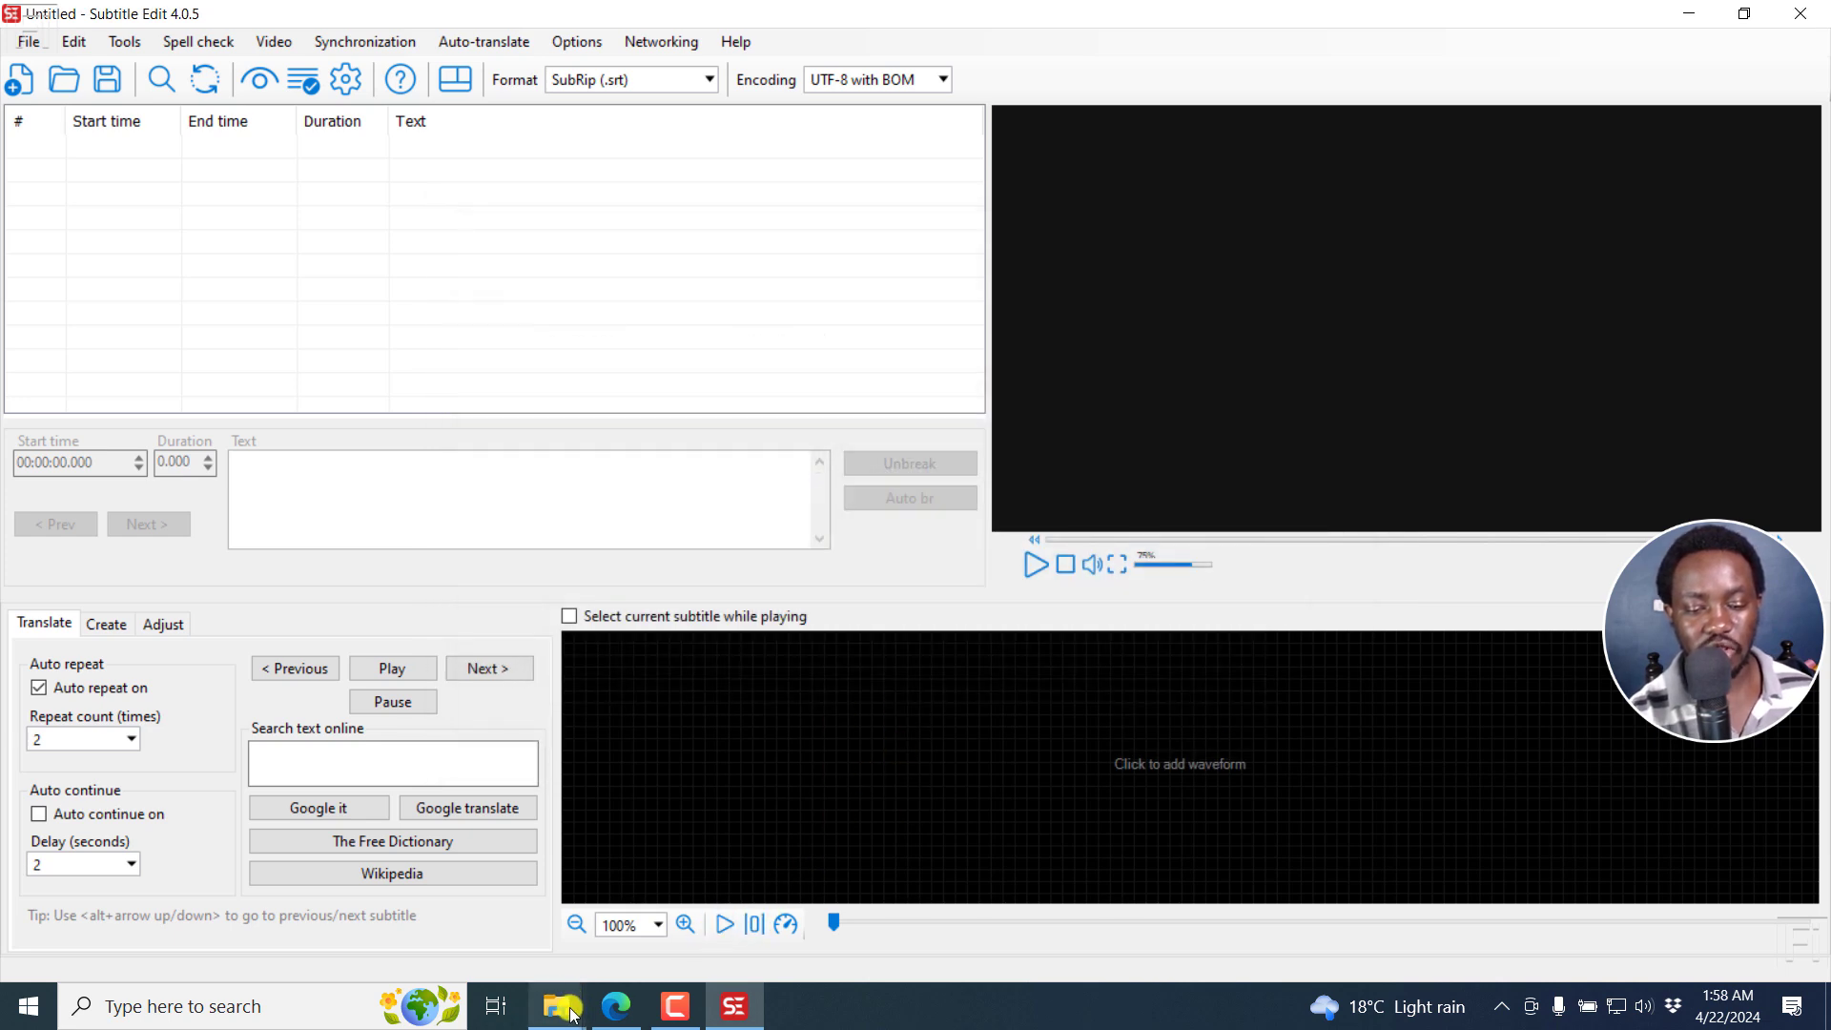
mouse_move(563, 1003)
click(593, 971)
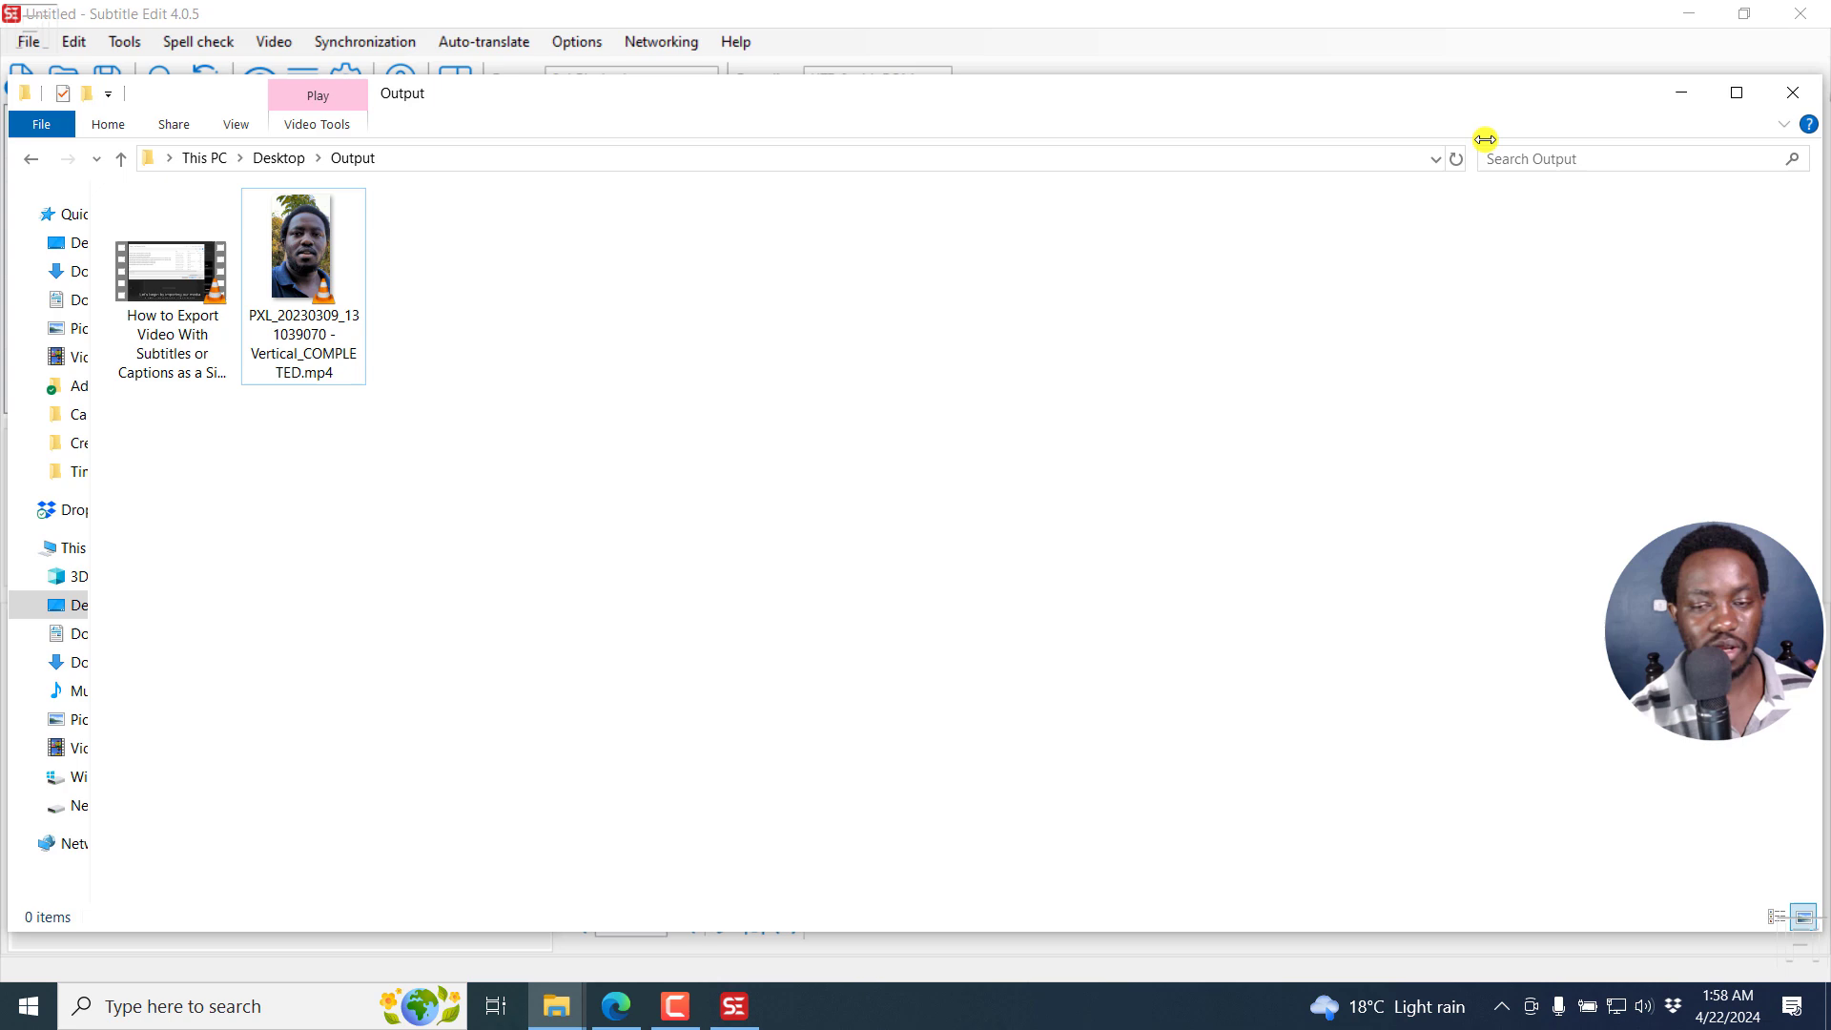
click(1734, 92)
click(689, 399)
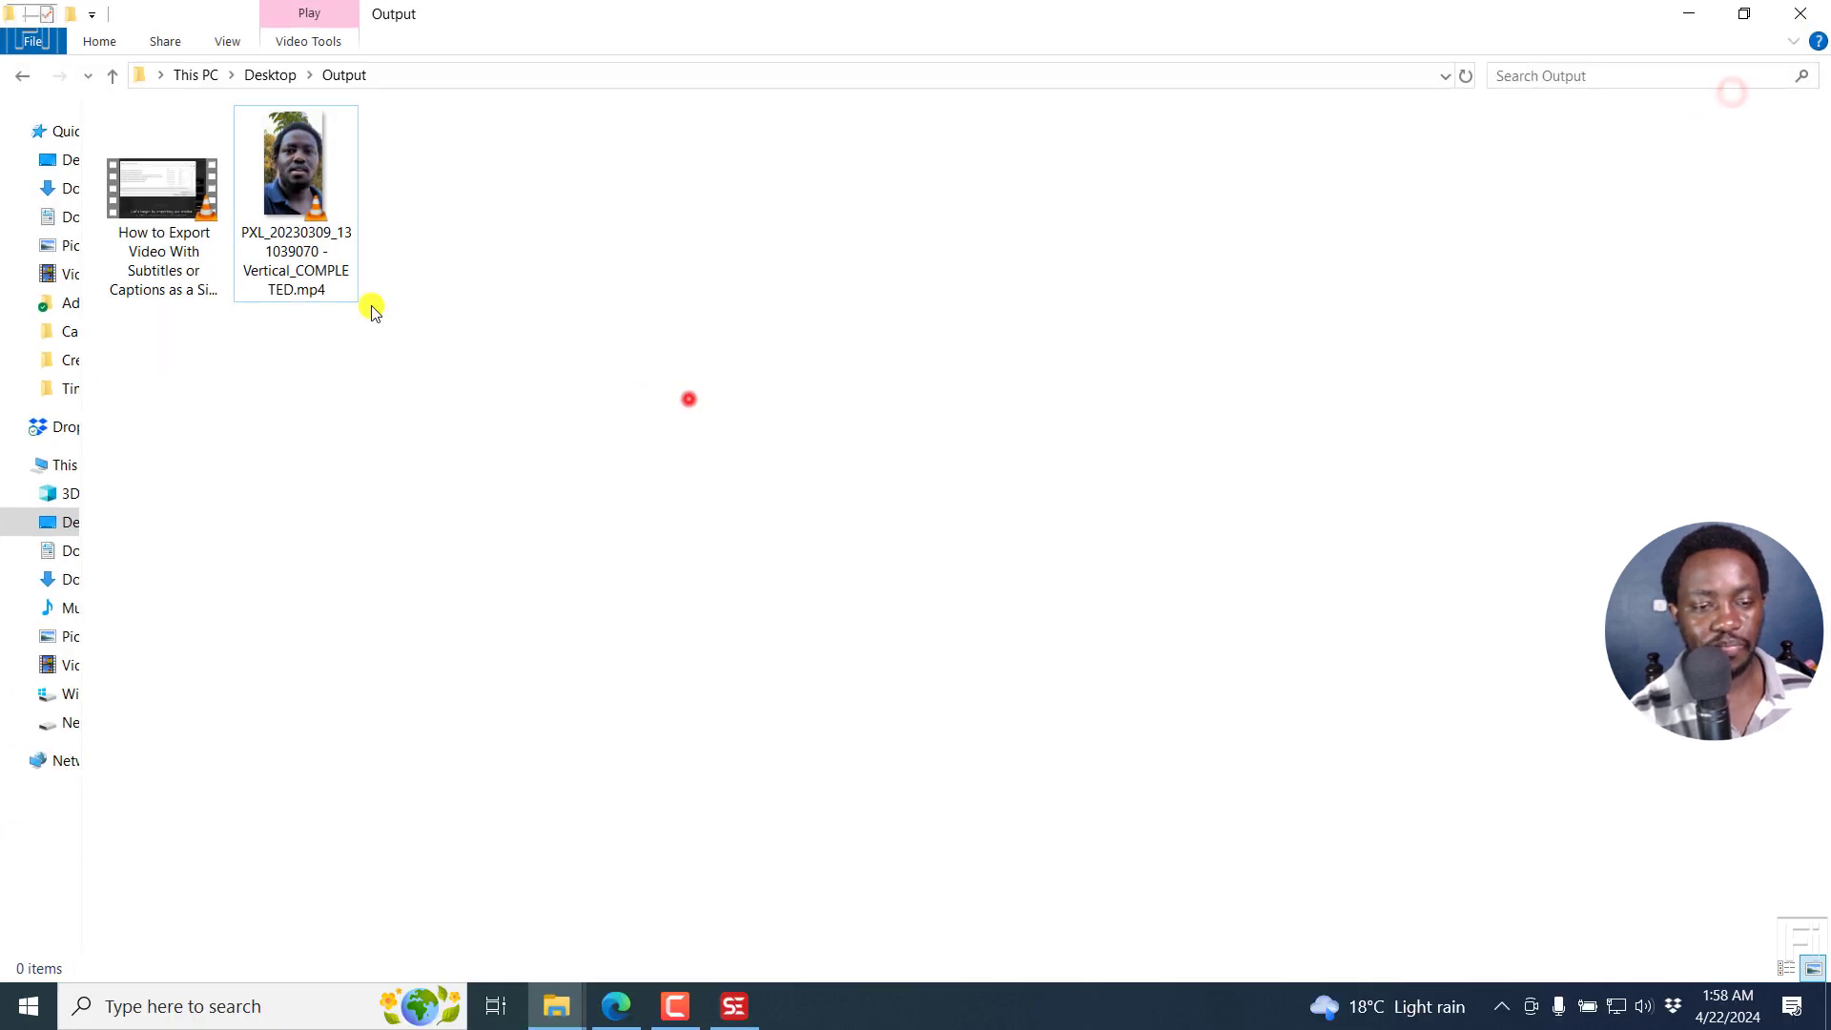
double_click(158, 276)
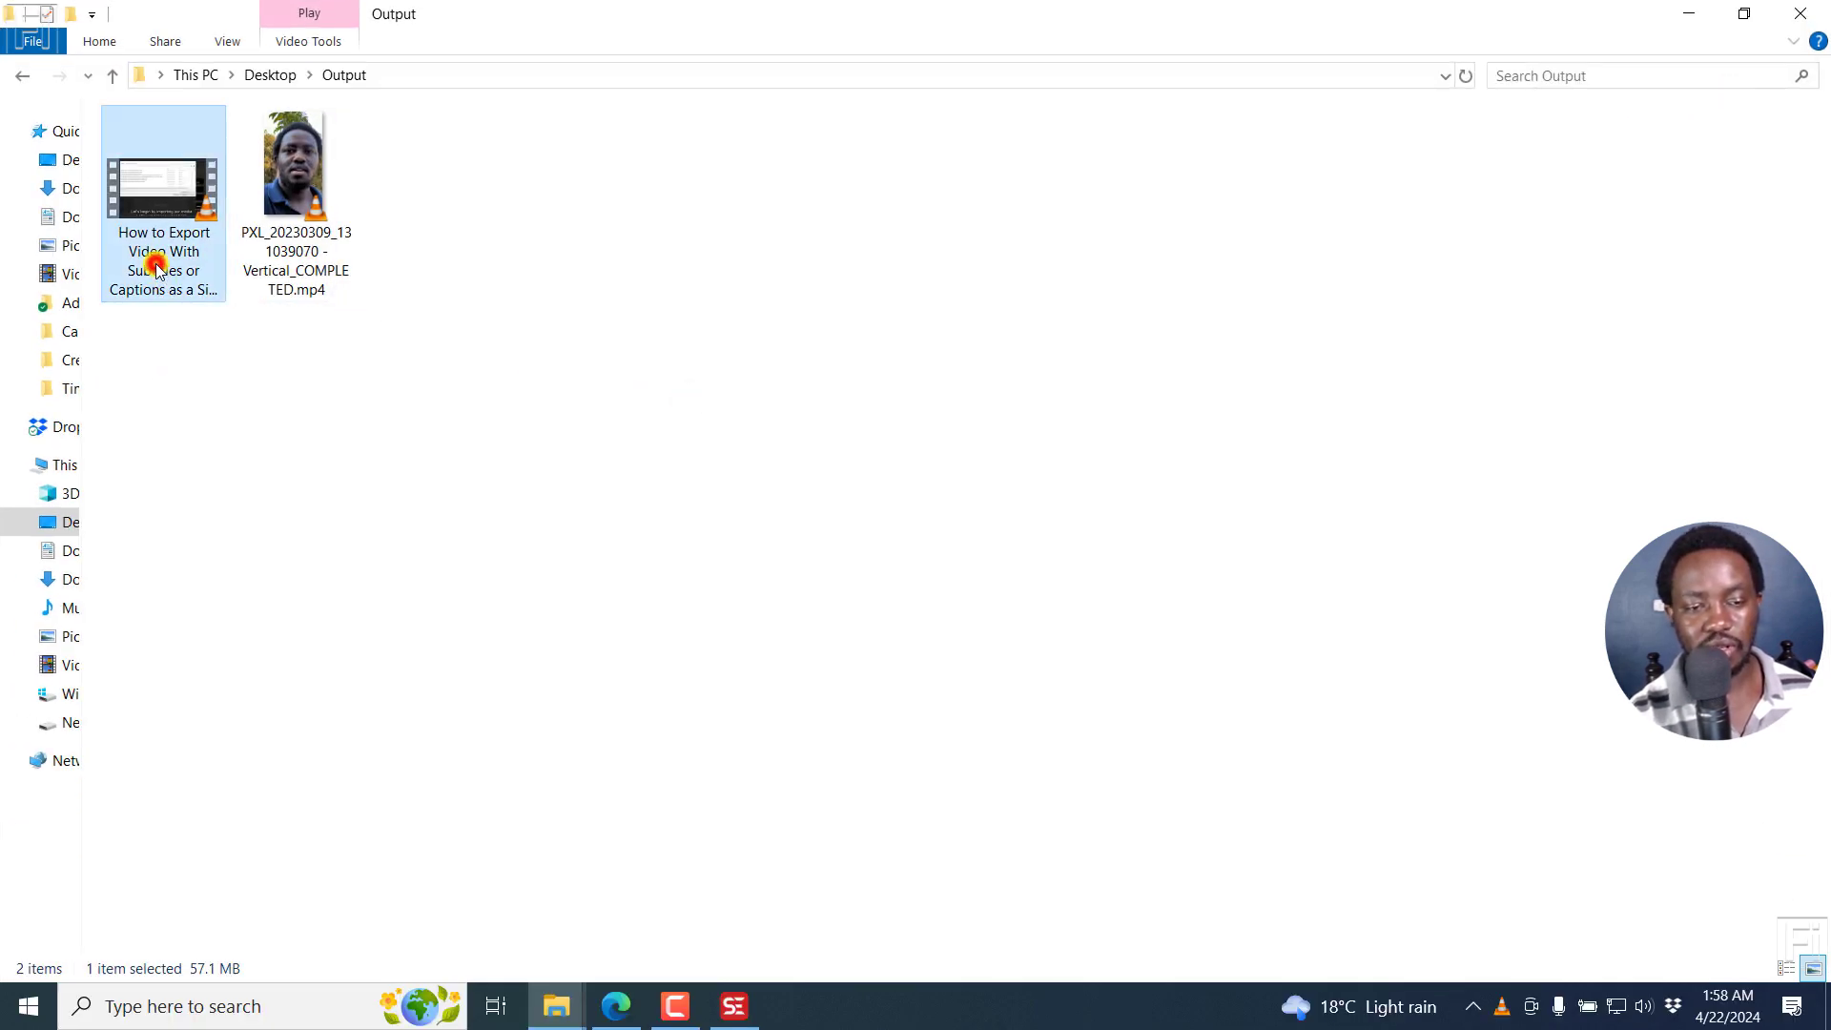
- Play and pause the converted How to Export video to check its burned-in subtitles, then close VLC
key(space)
key(space)
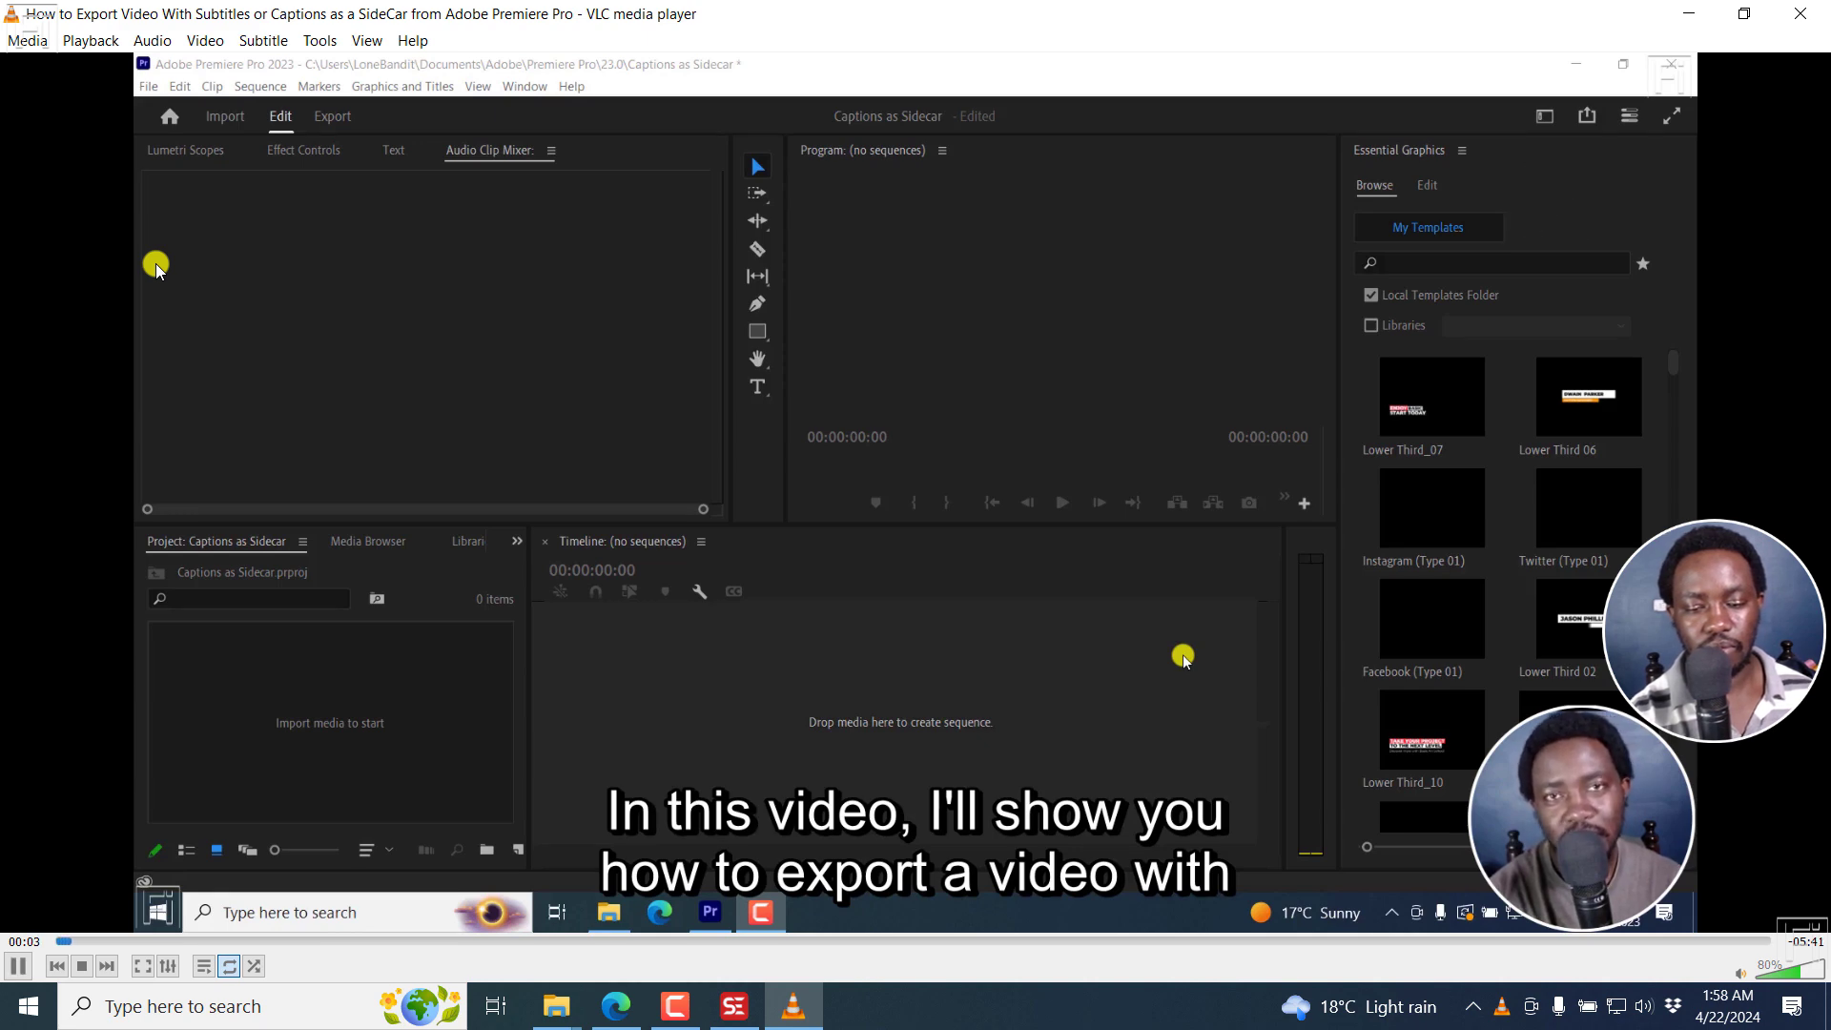
key(space)
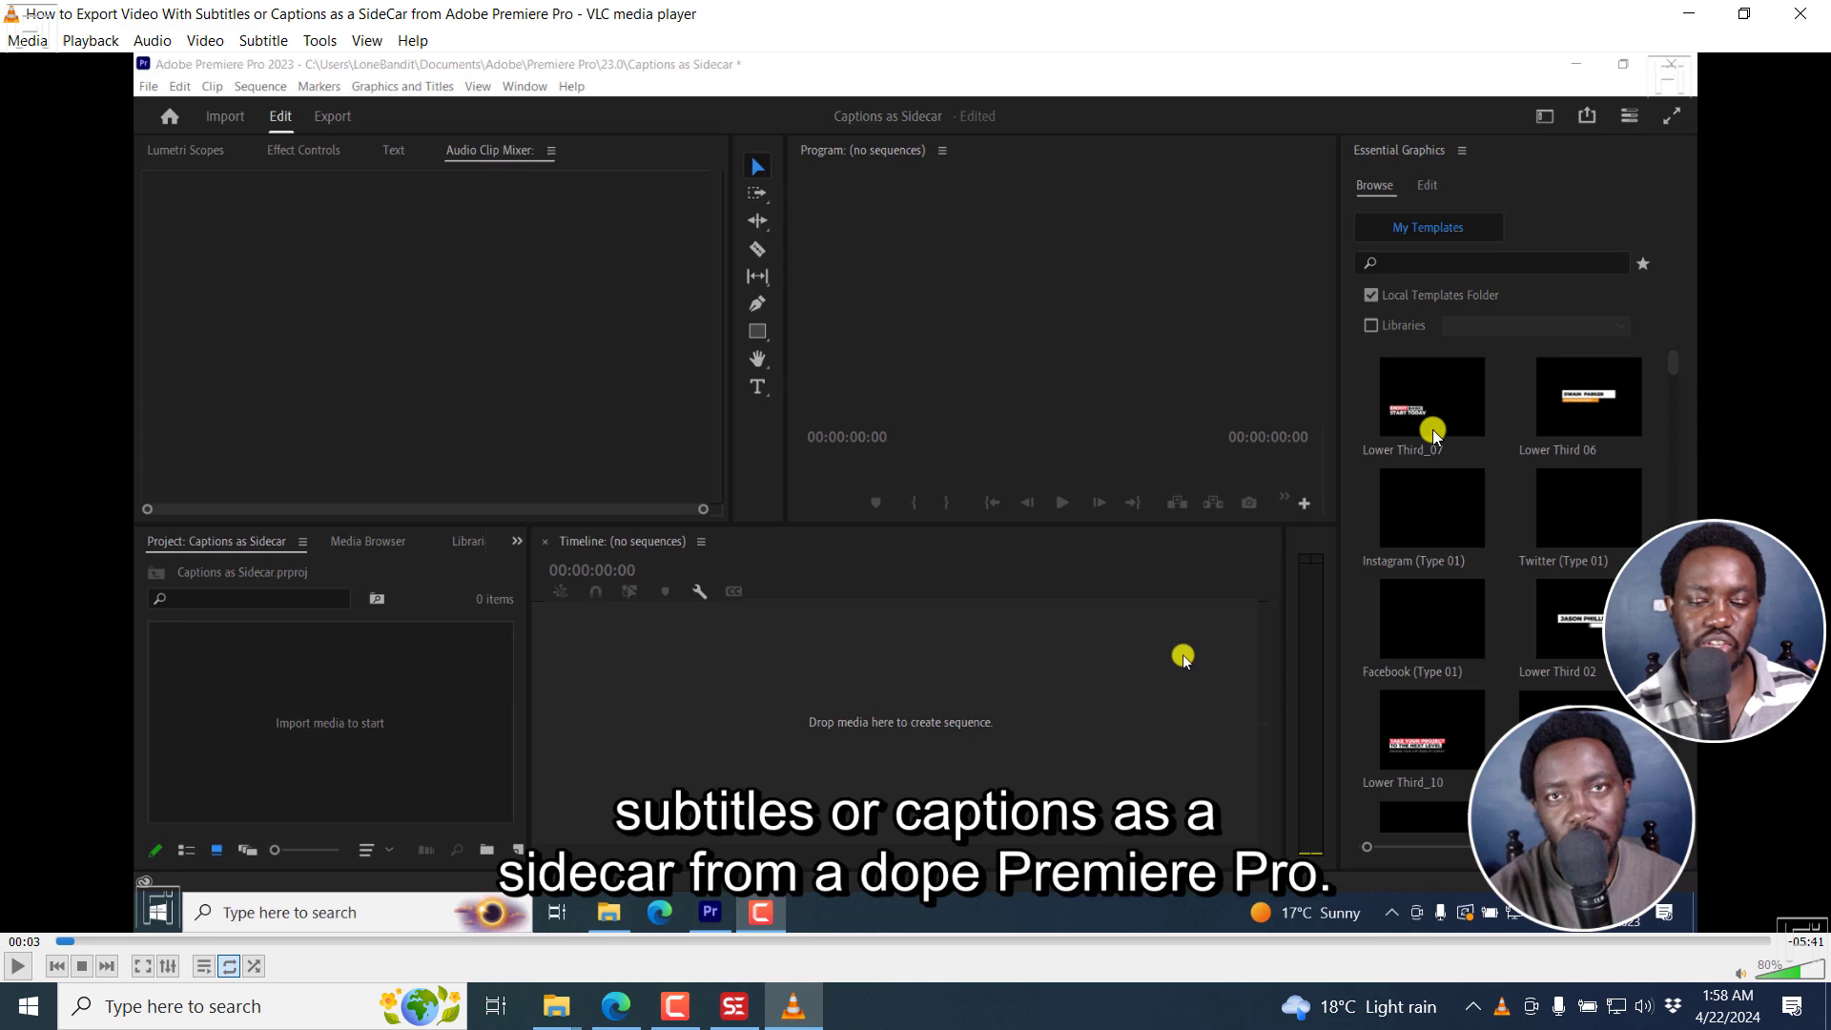
click(1822, 11)
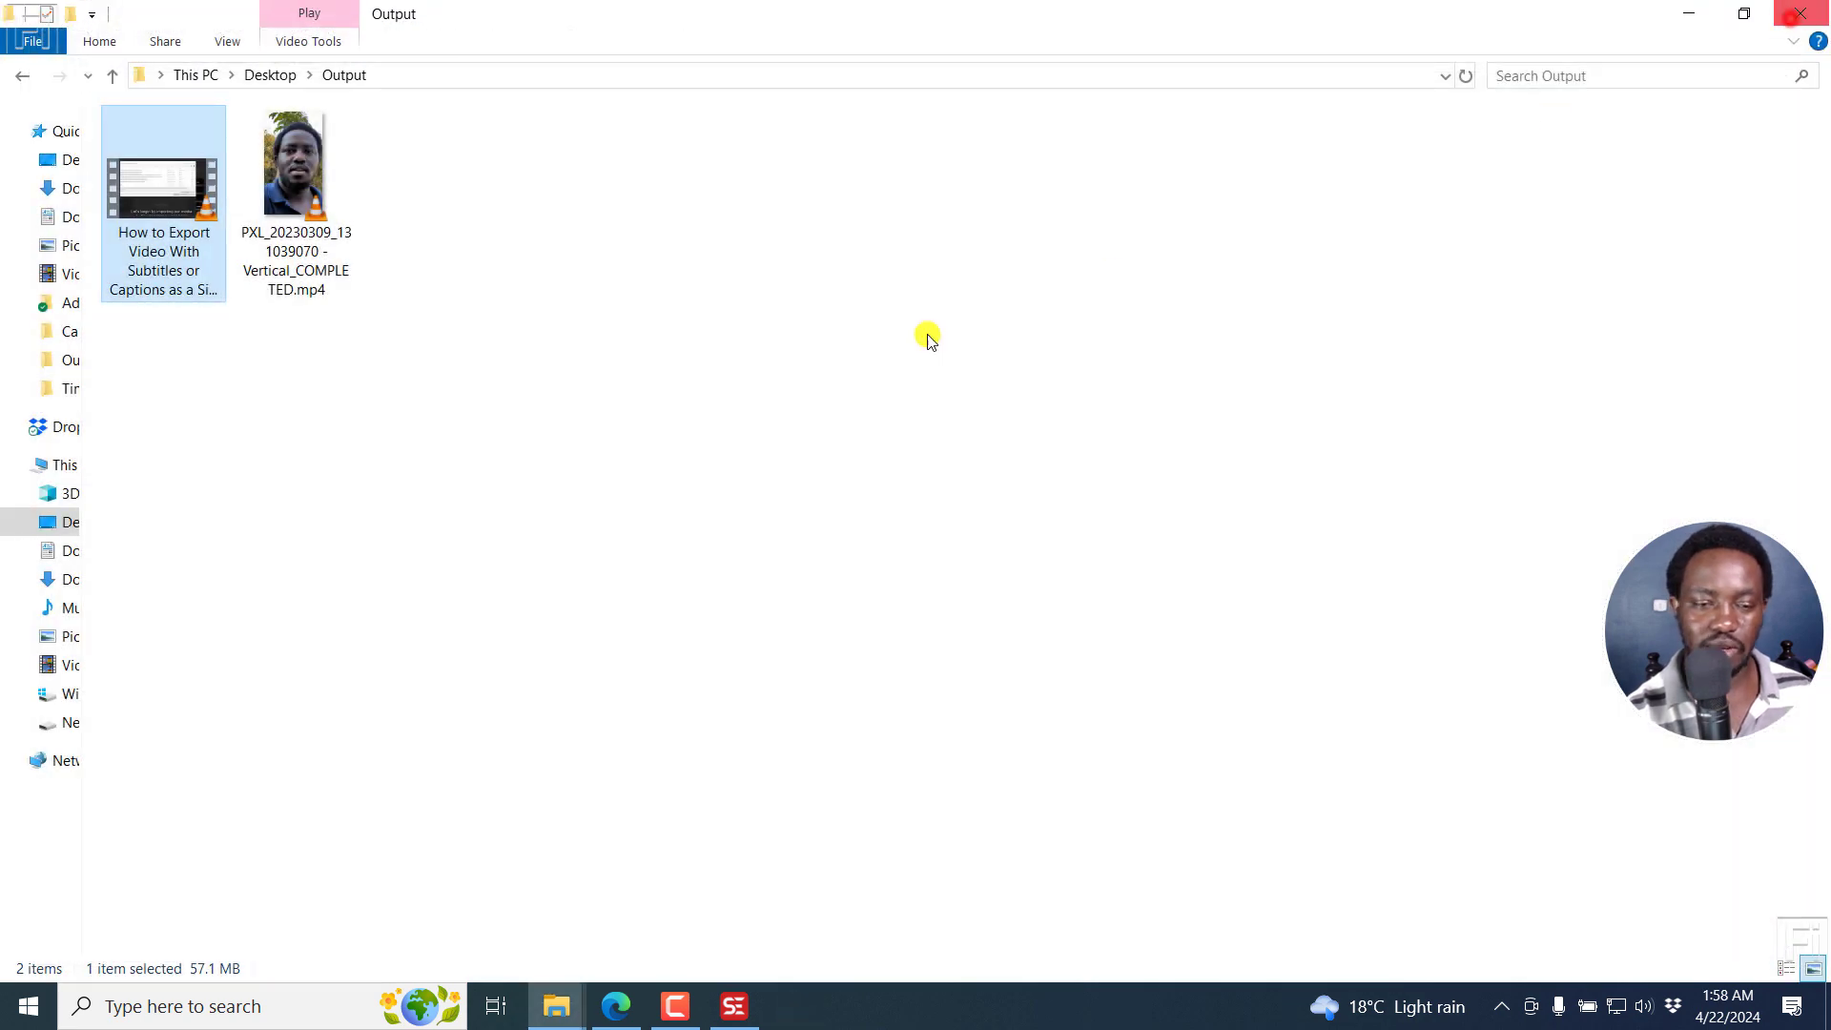
- Play the PXL_20230309_131039070 - Vertical_COMPLETED.mp4 clip, checking its Swahili subtitles with pauses, then close VLC
click(280, 248)
double_click(280, 248)
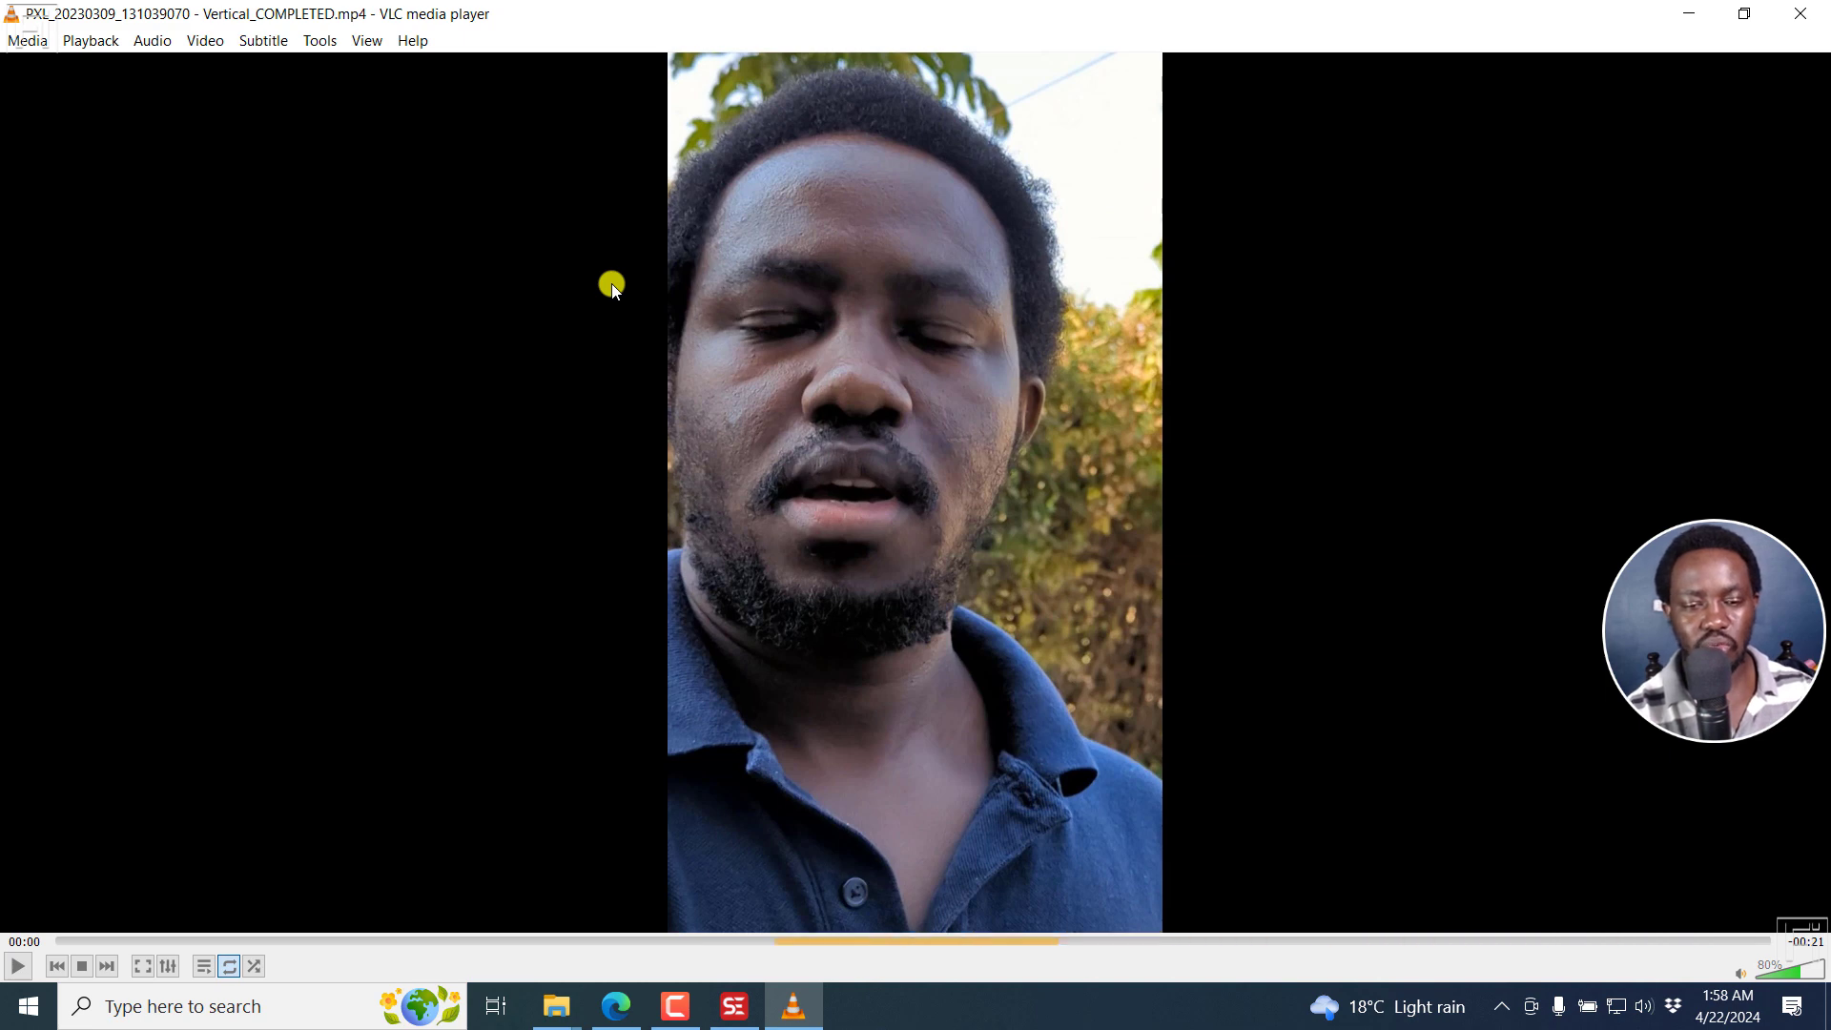
key(space)
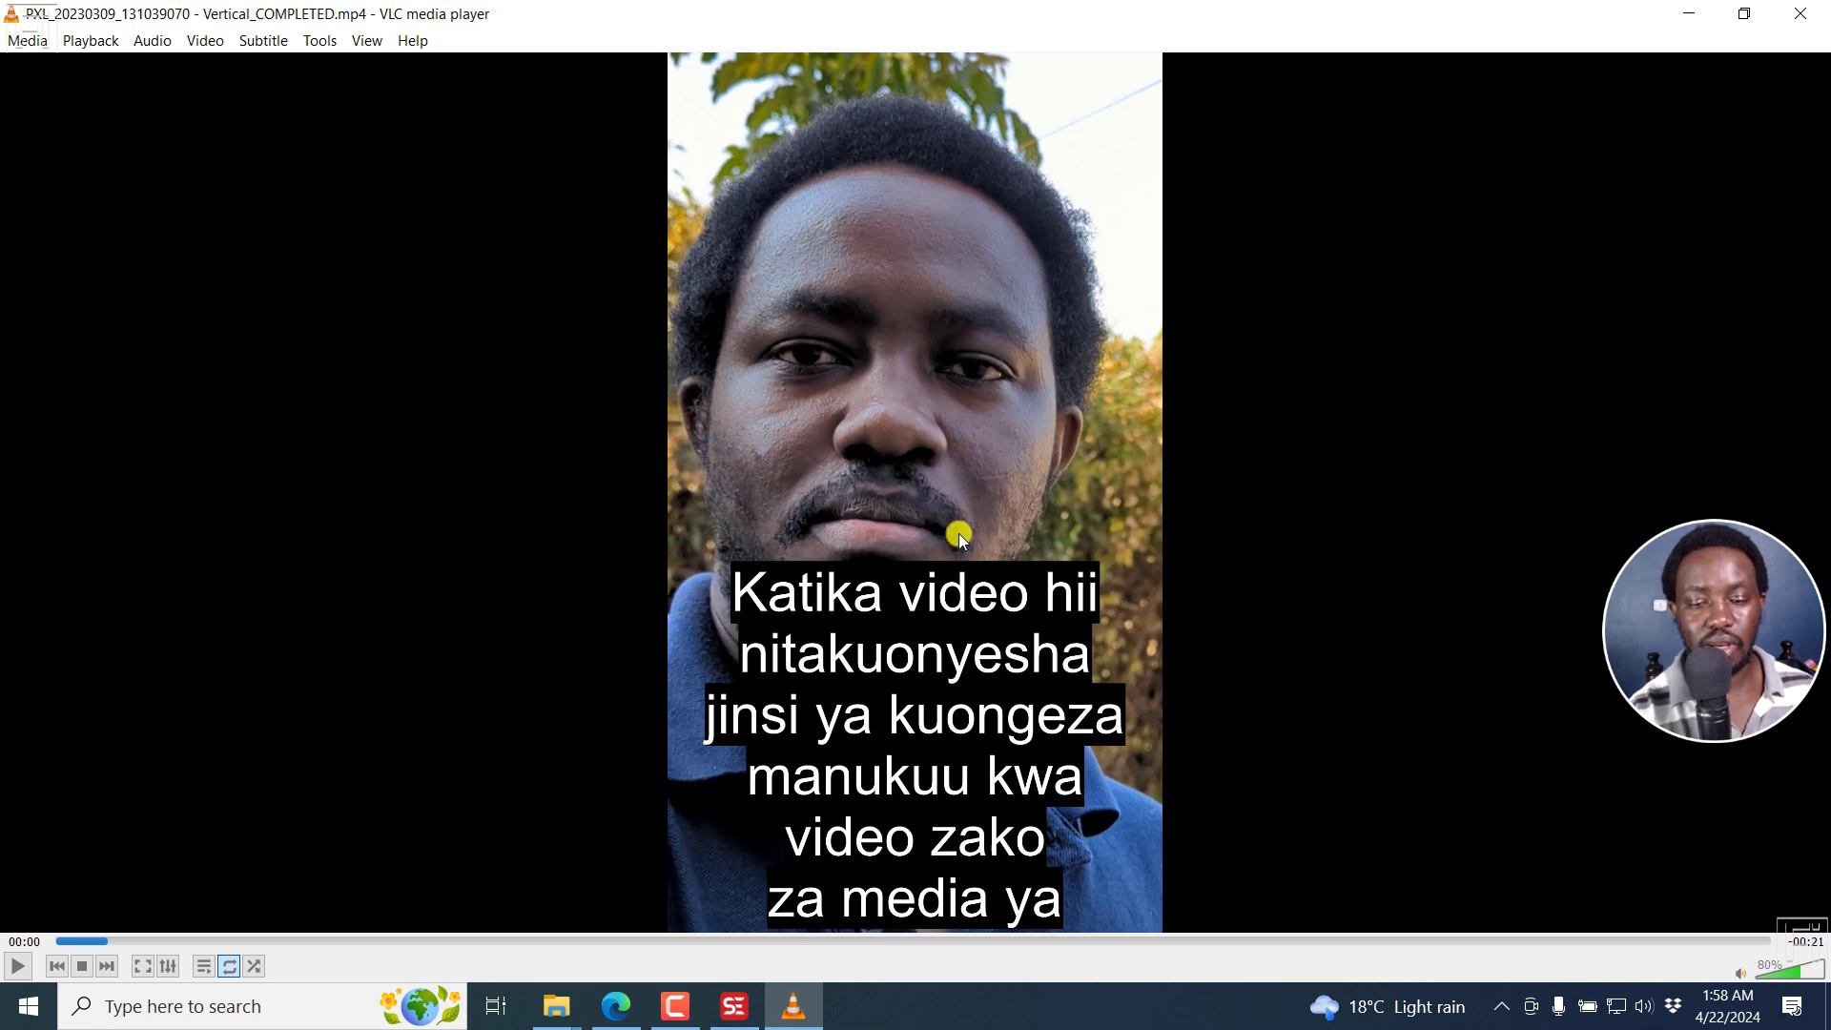
key(space)
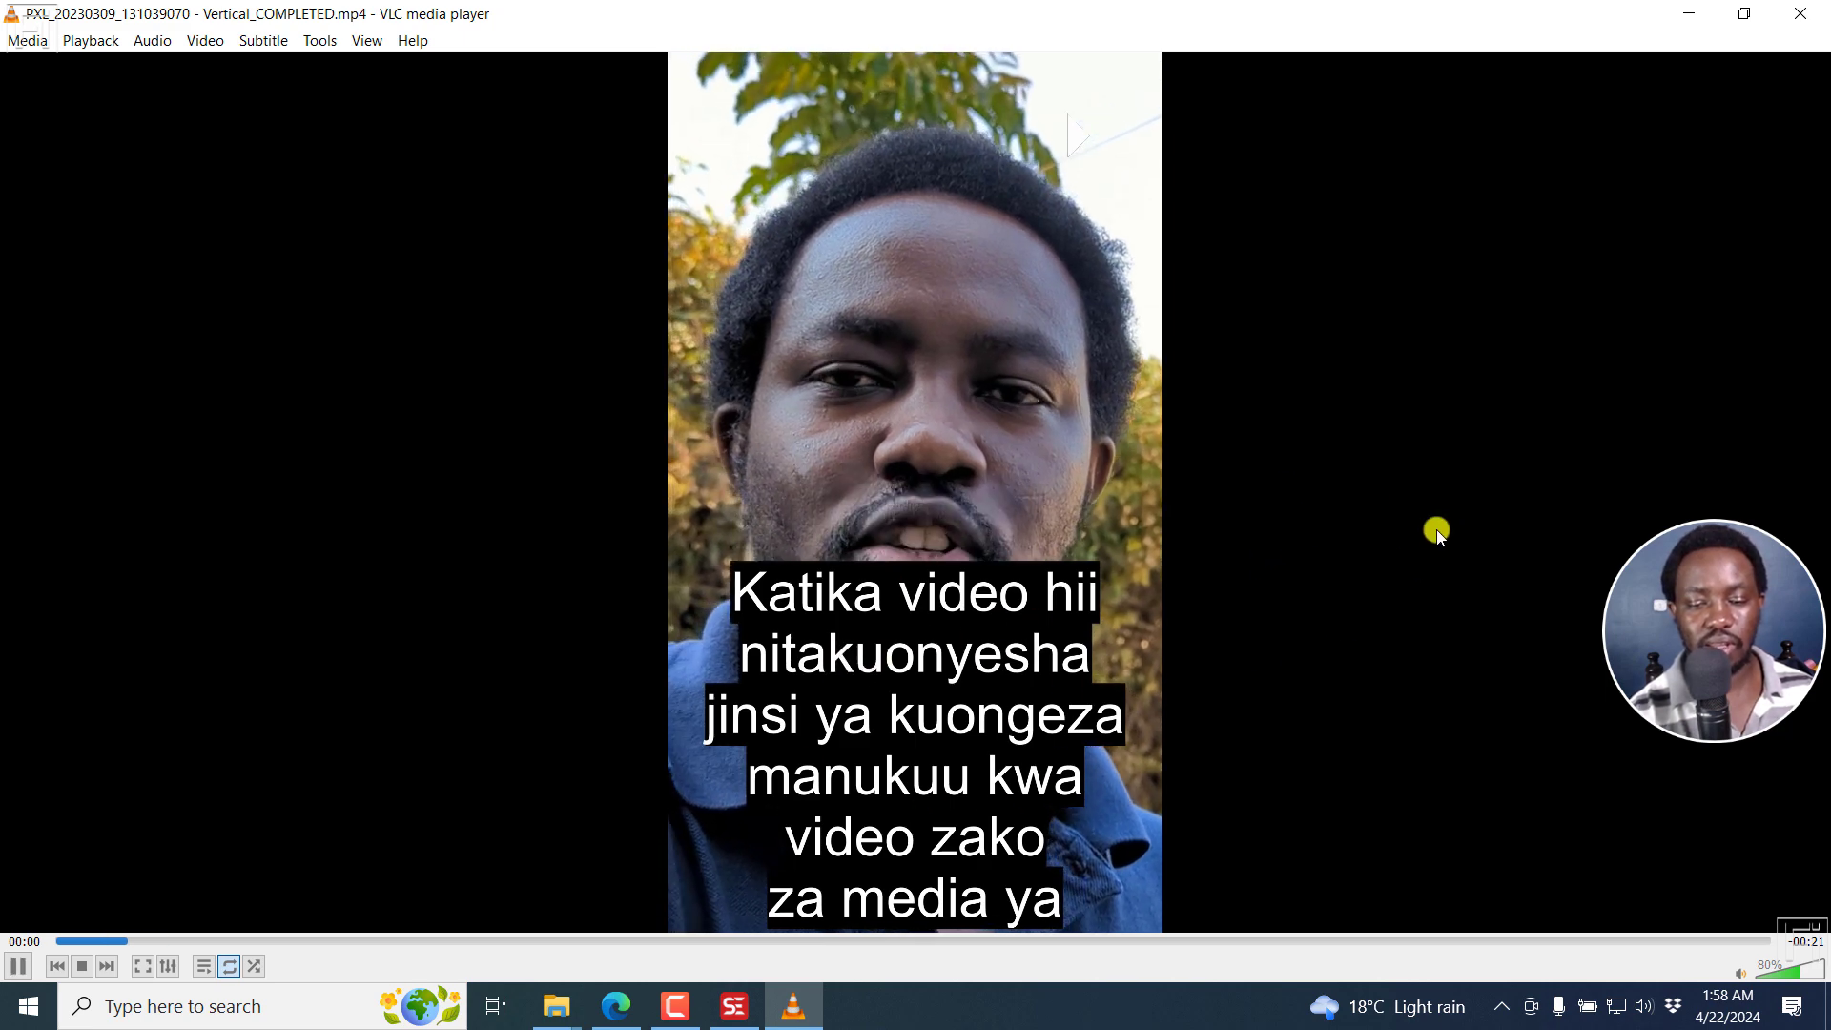
key(space)
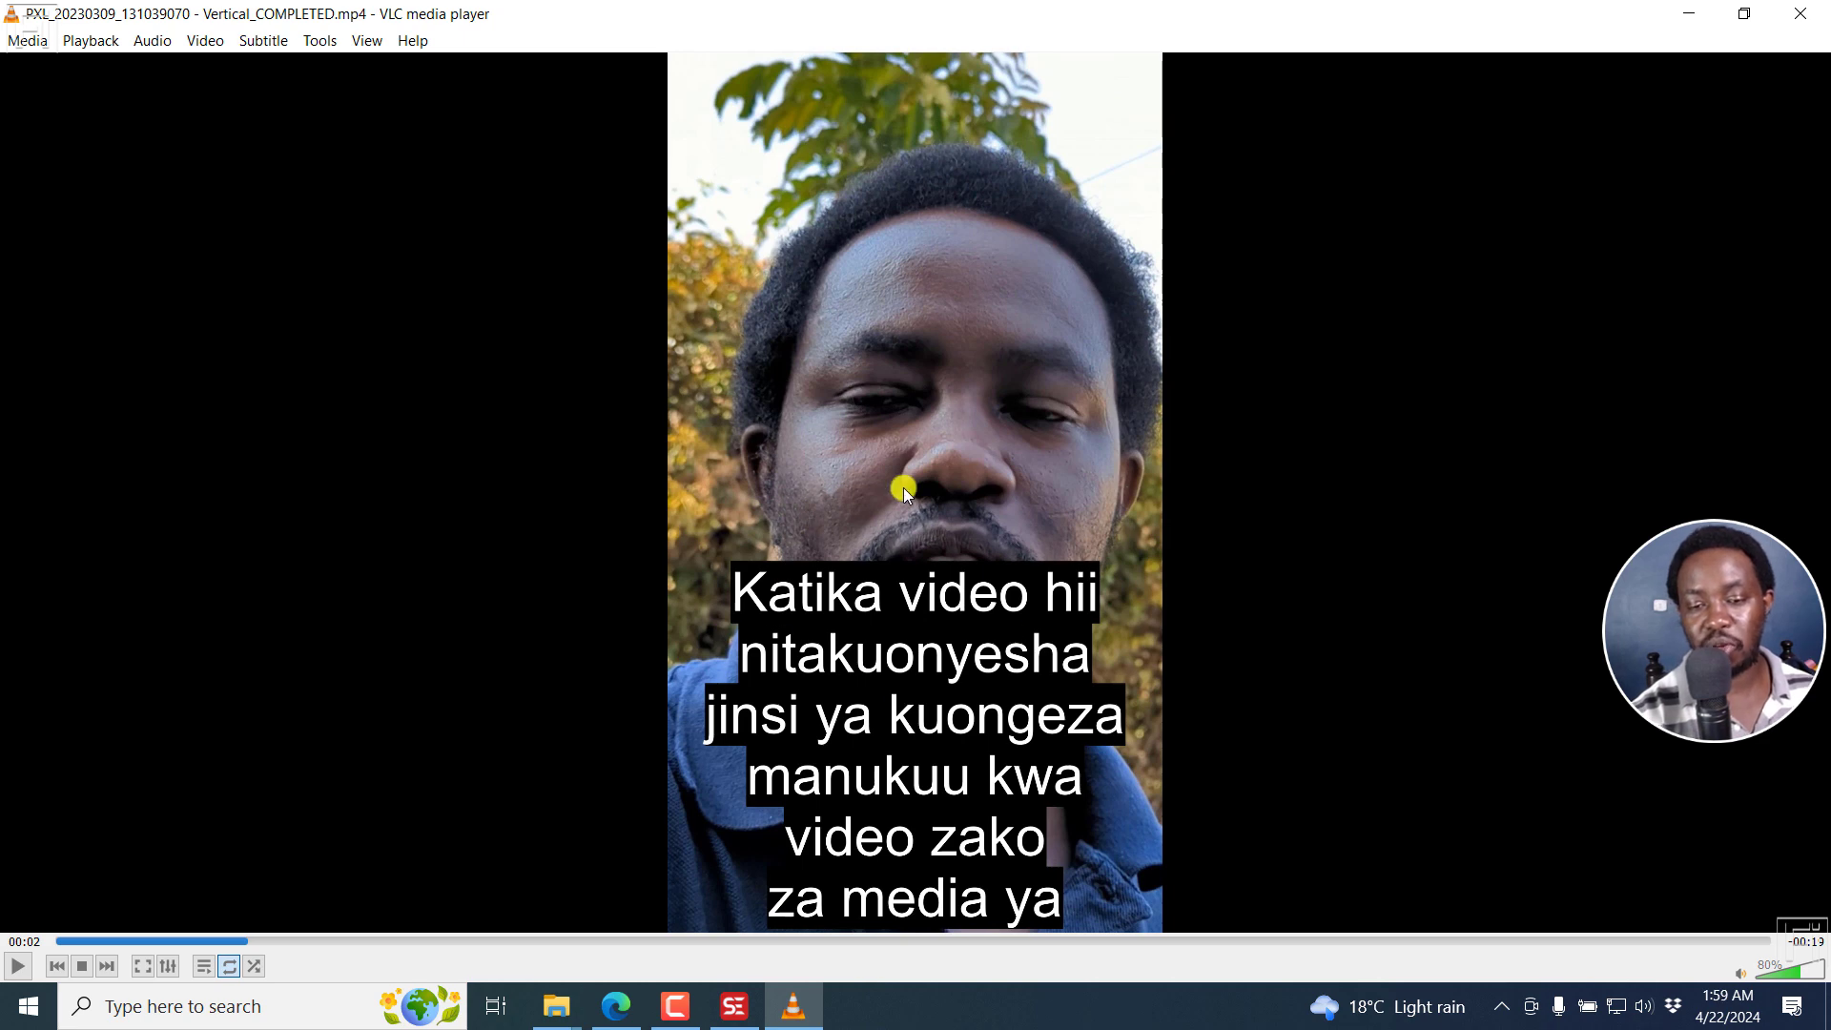
click(1797, 18)
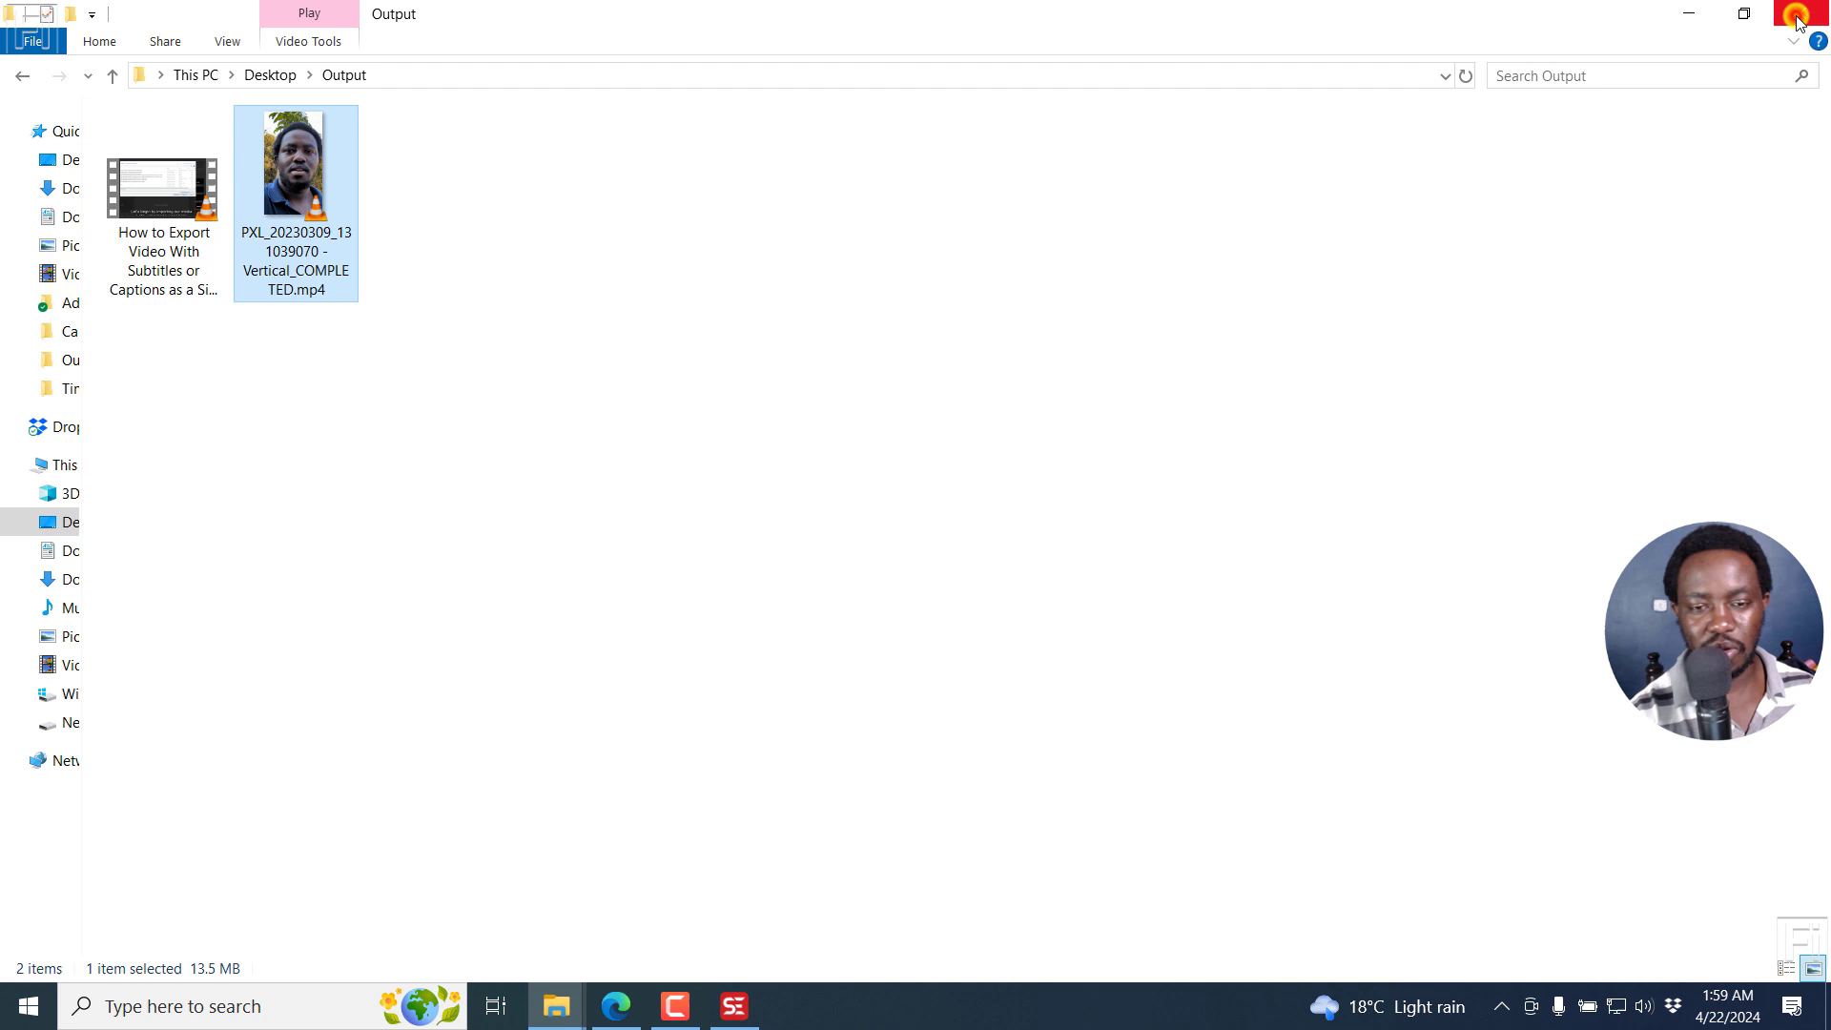
- Open Video > Generate video with burned-in subtitle to show its empty list, then return to the browser
click(733, 1008)
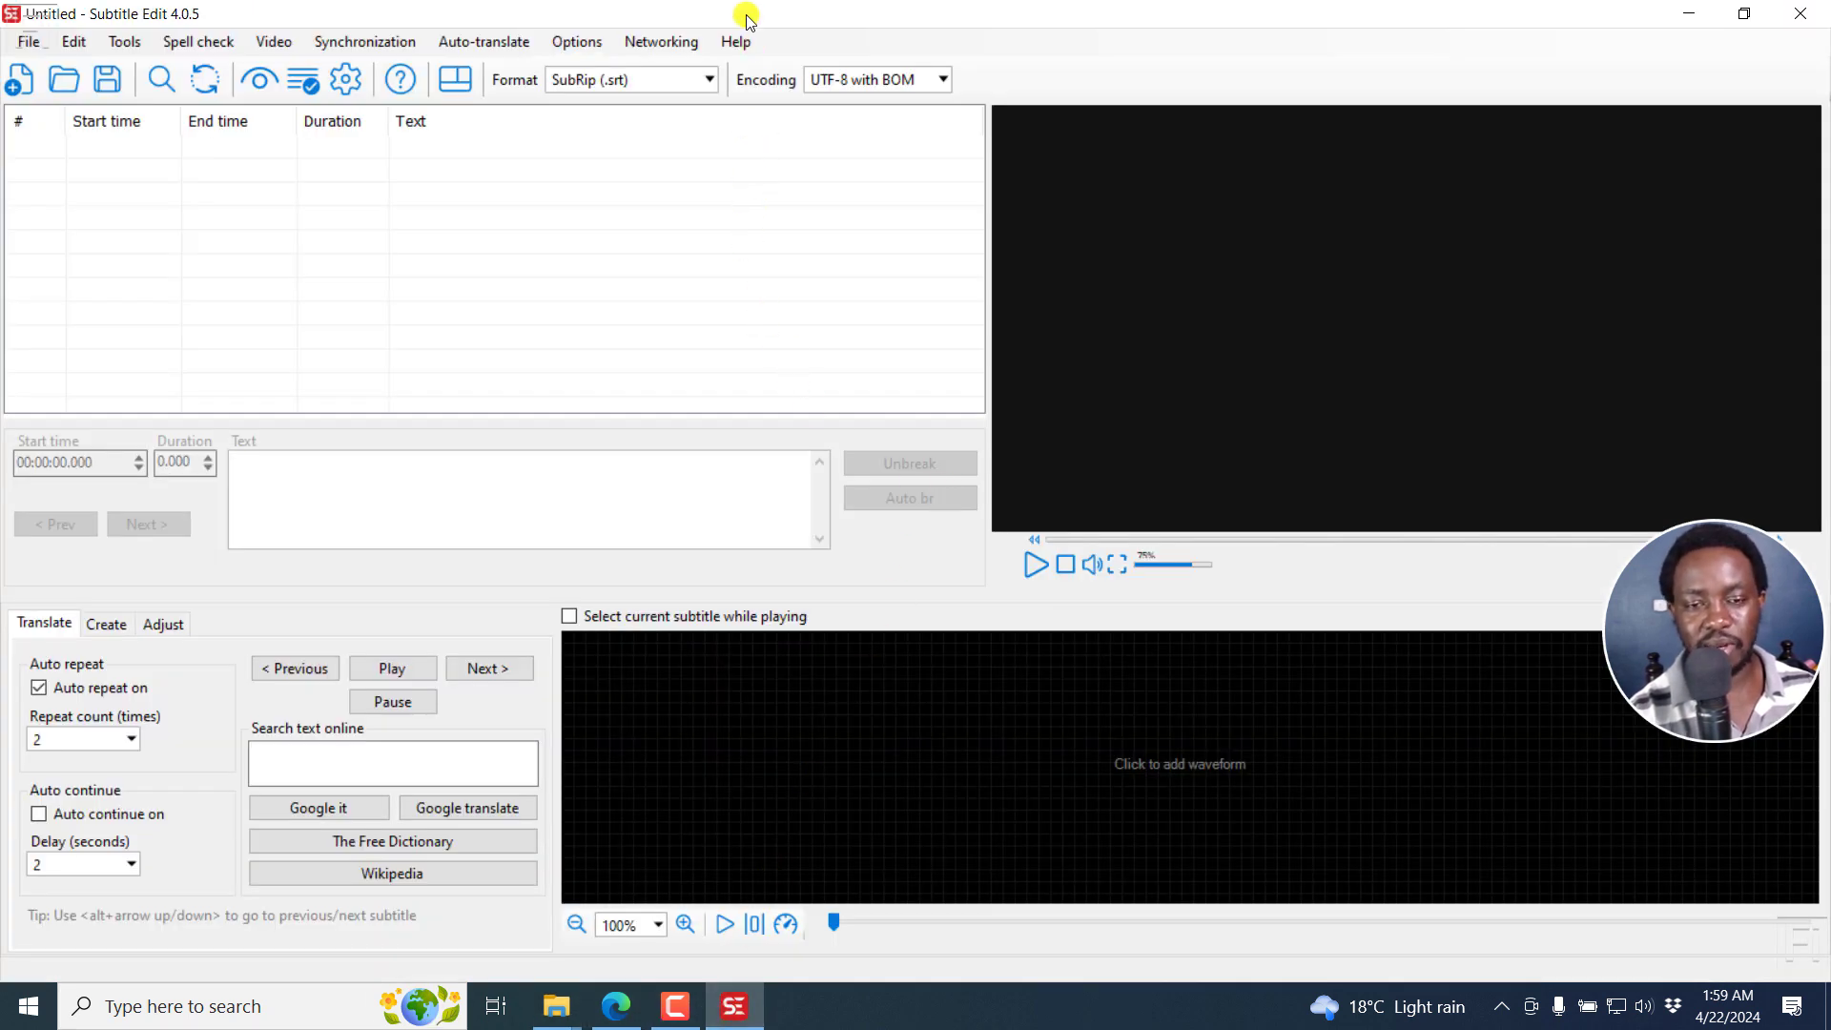
click(739, 41)
mouse_move(244, 42)
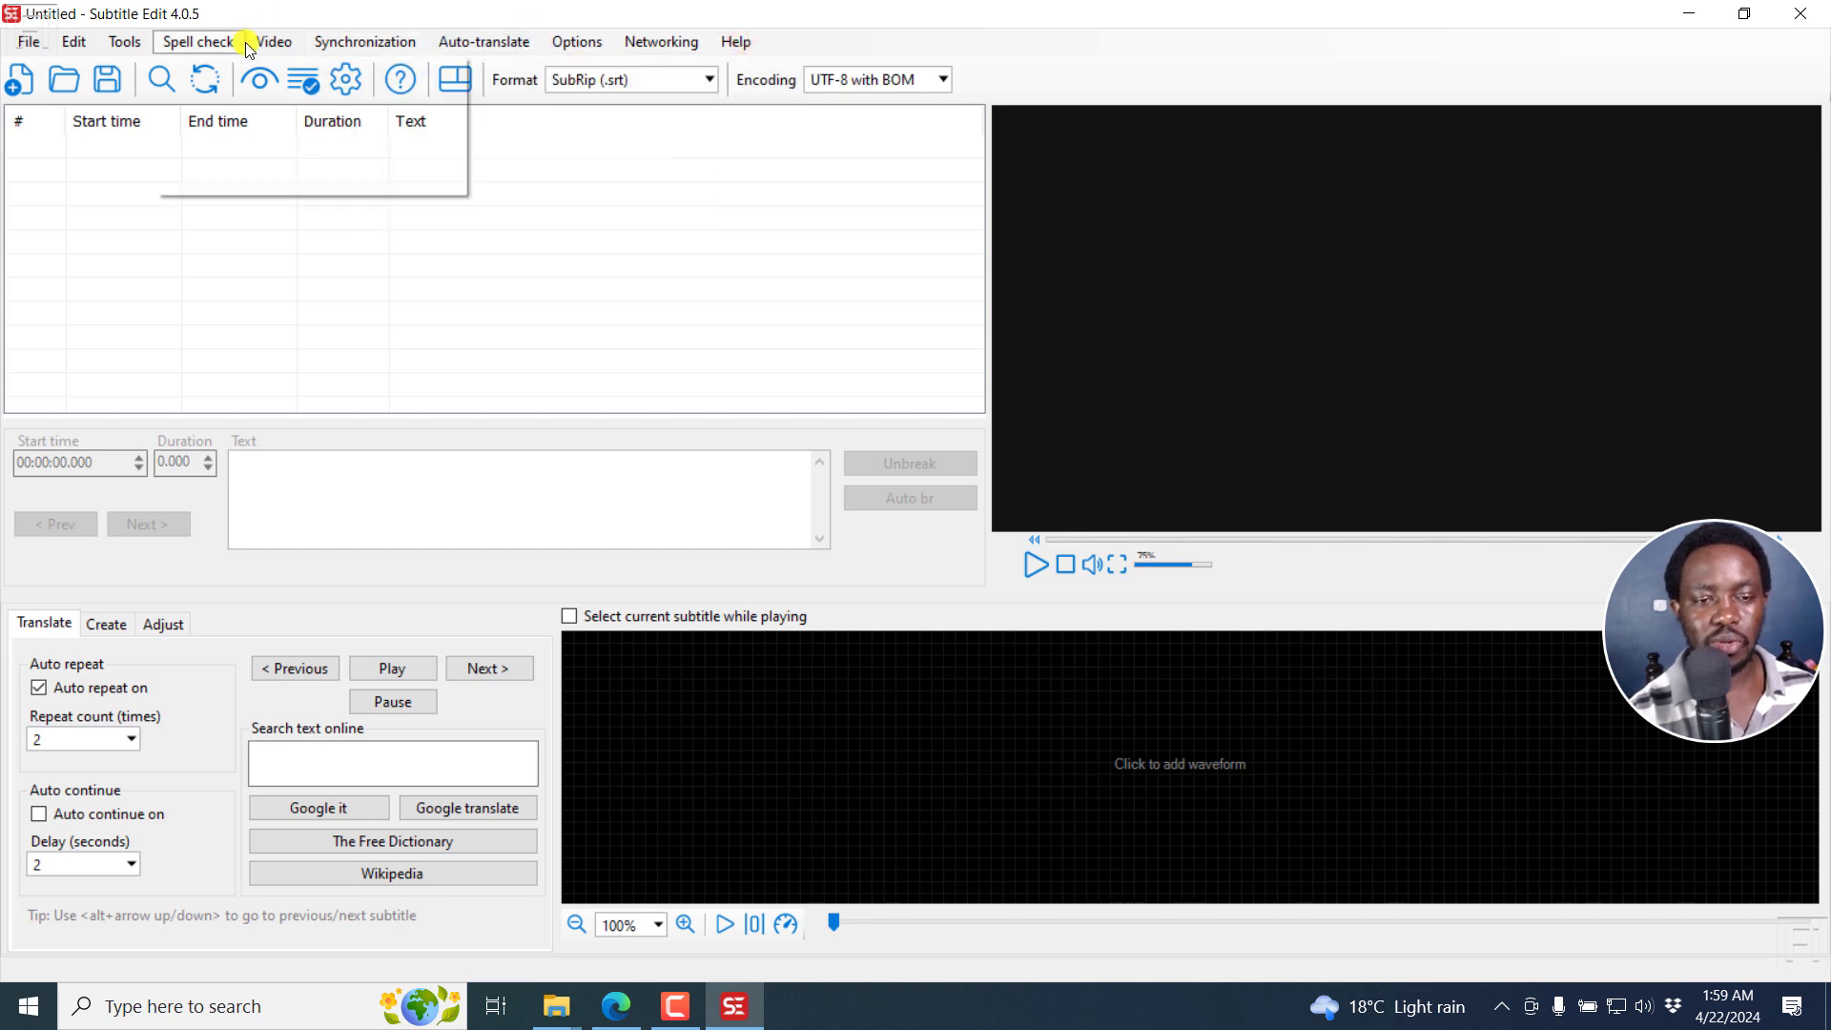
click(399, 278)
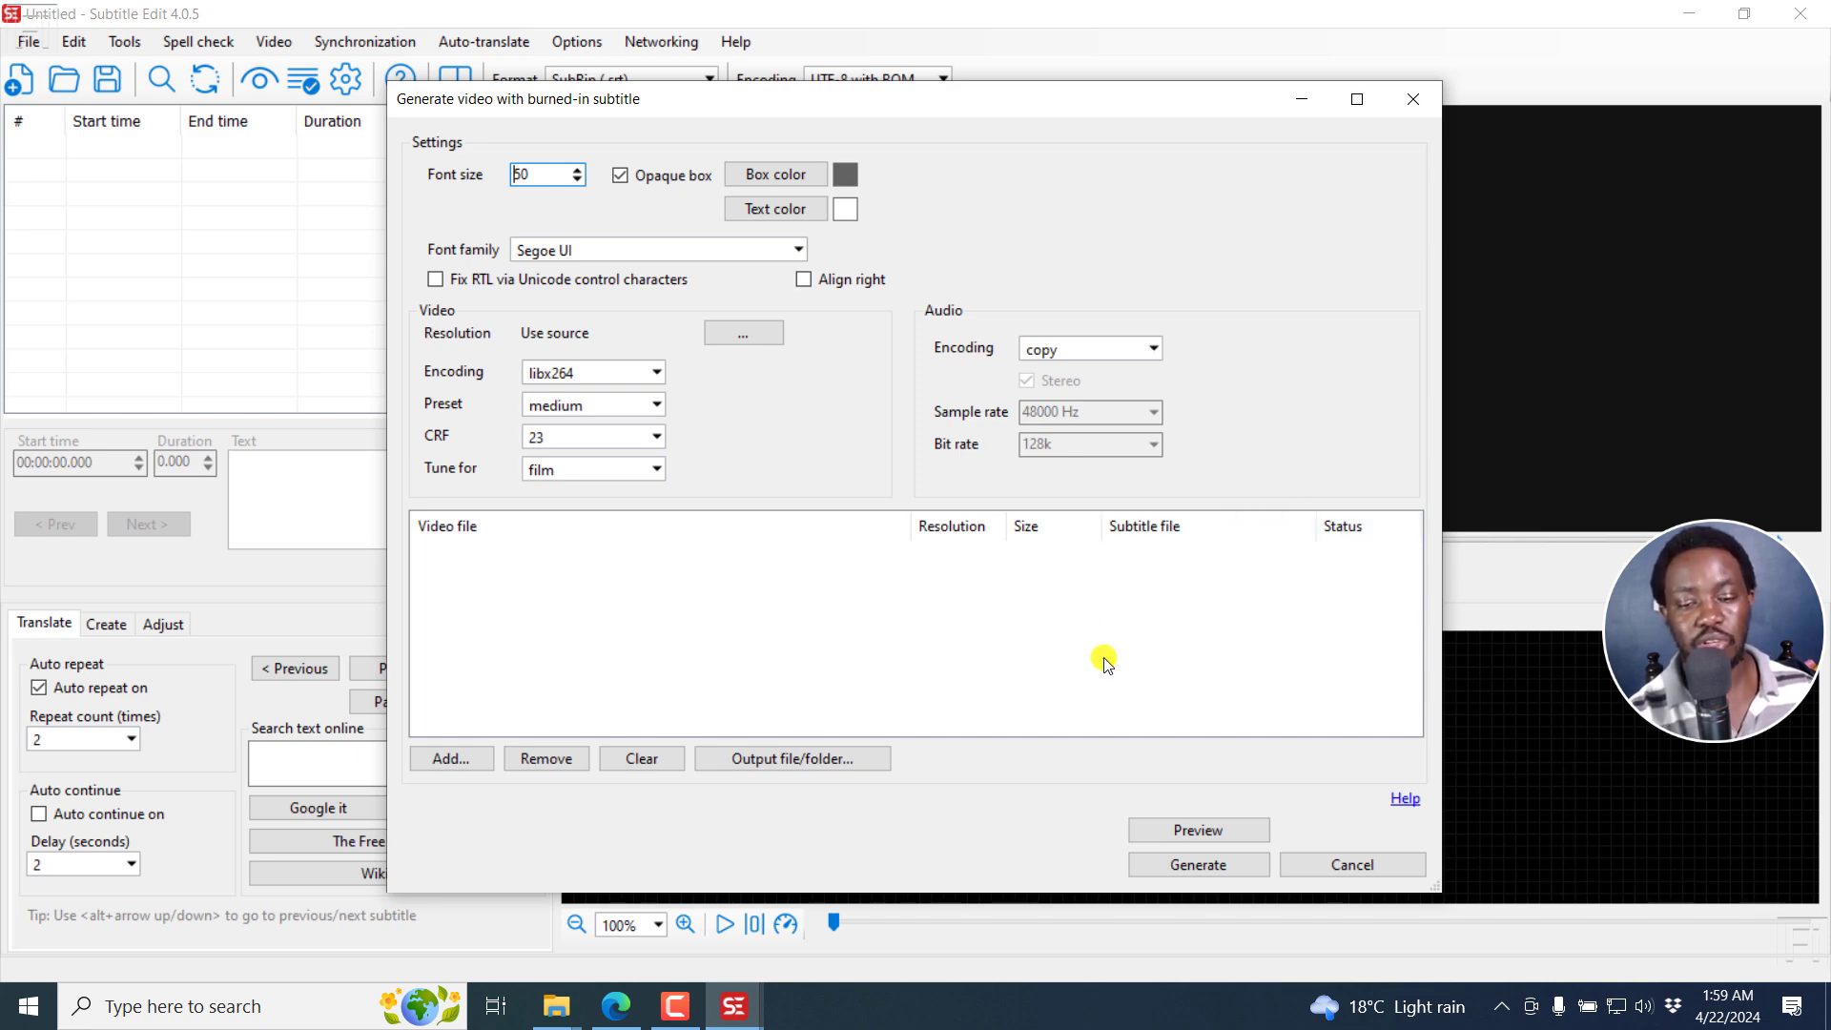
click(617, 1003)
- Show the top of GitHub issue #8210, the batch mode for burn-in feature request
click(336, 19)
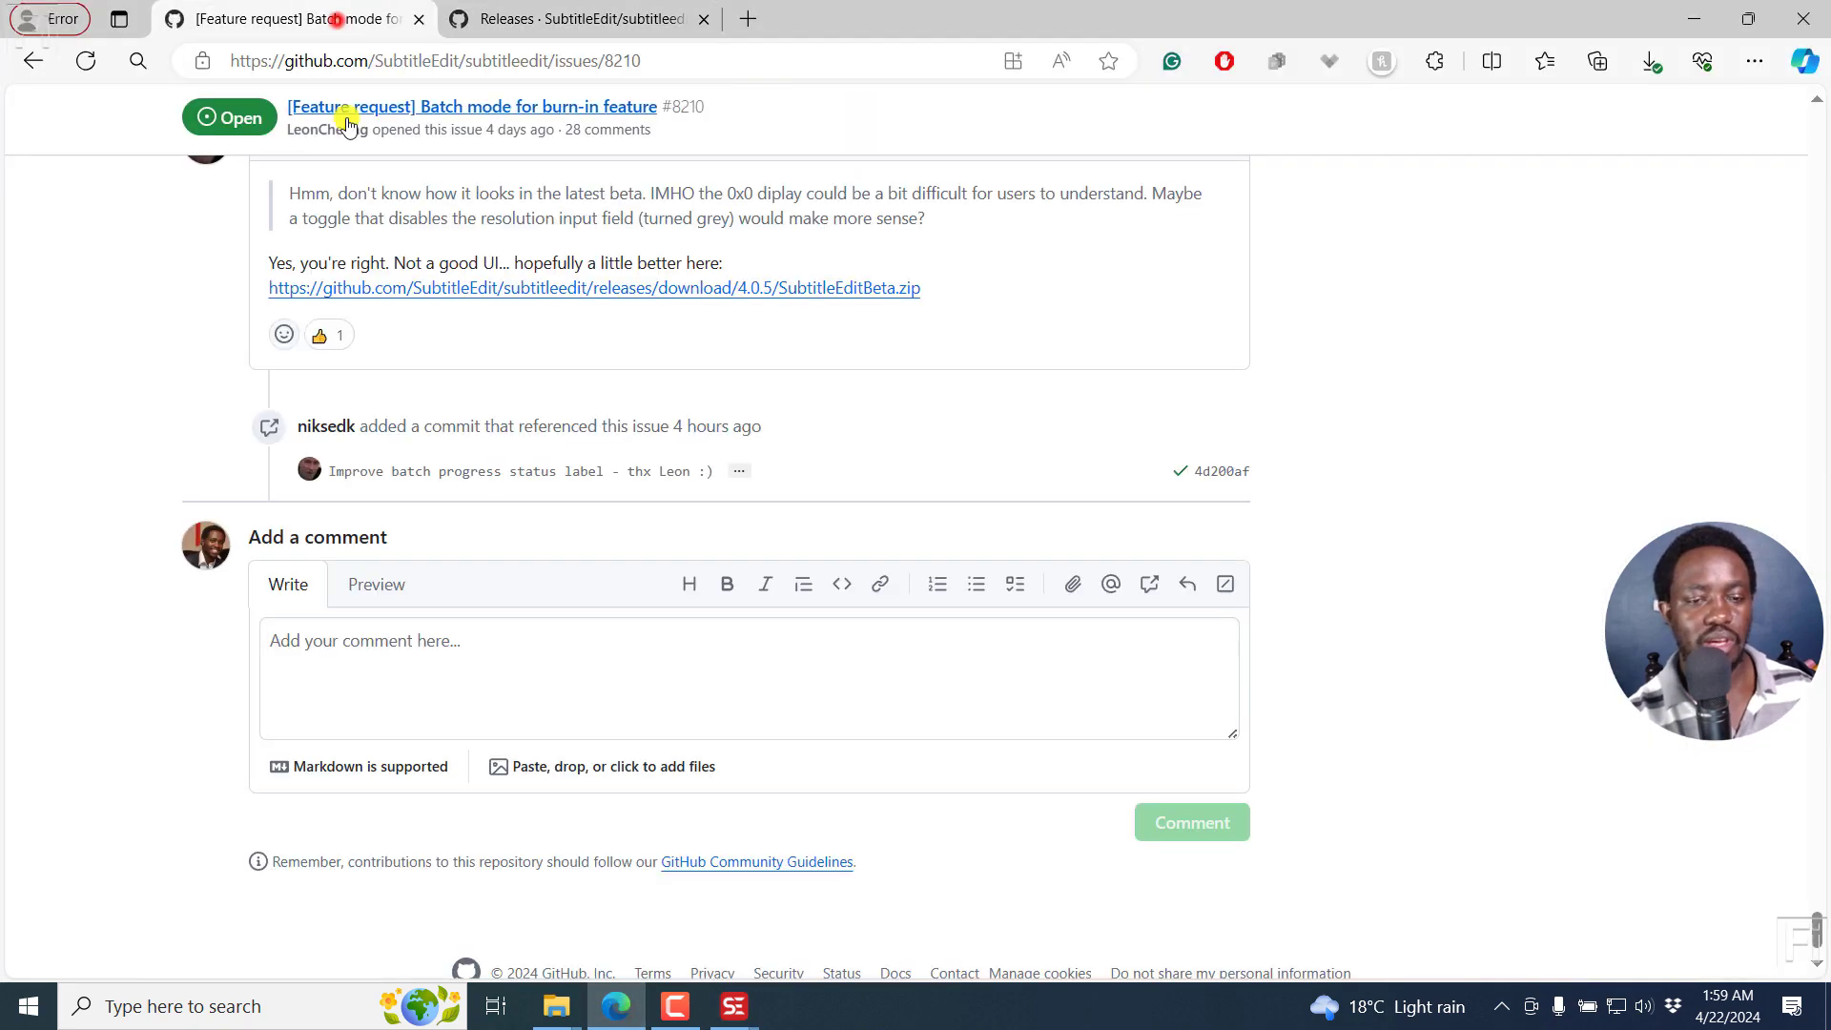
key(Home)
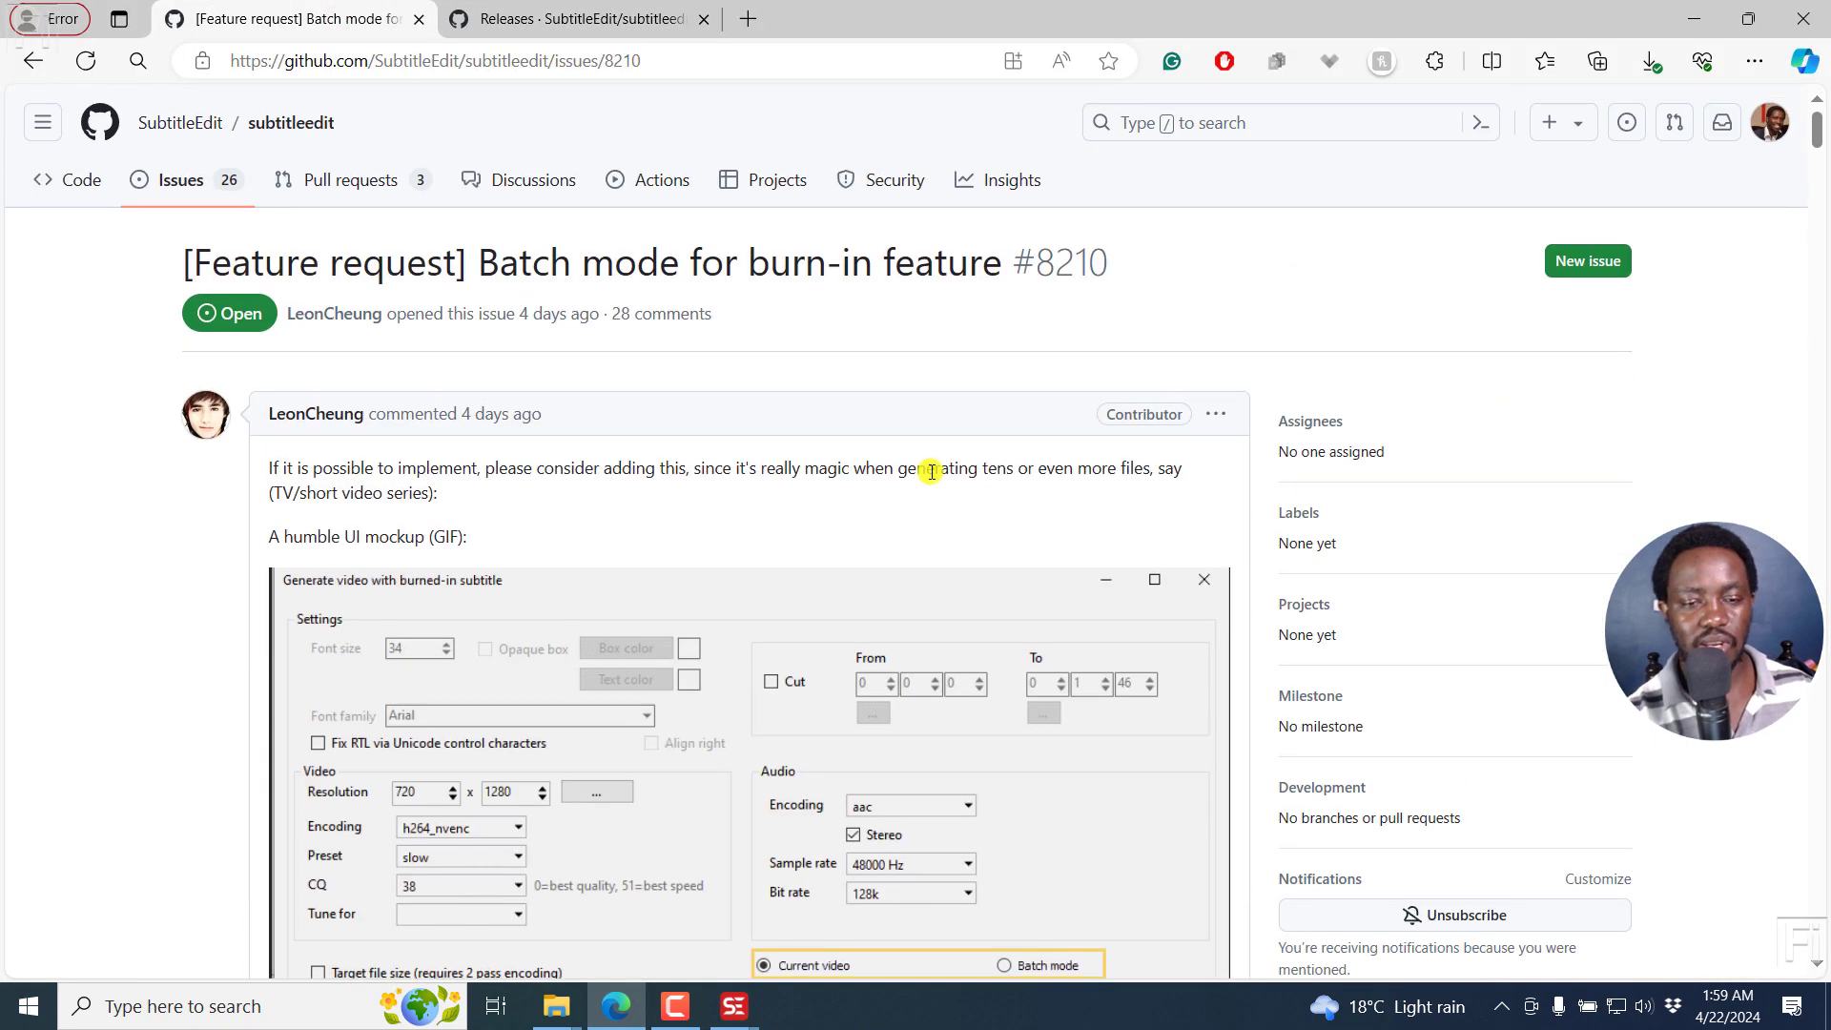